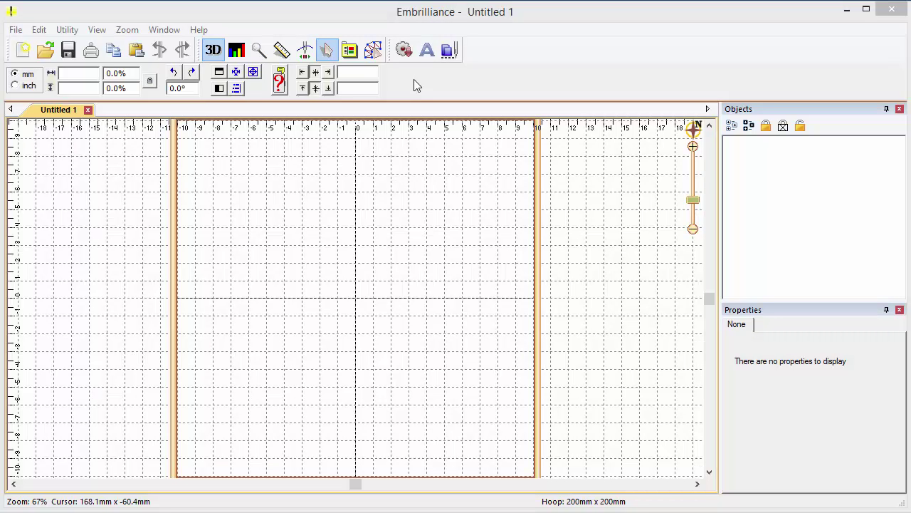
Step: Switch to create mode and import satins l2.jpg as the background image
click(373, 51)
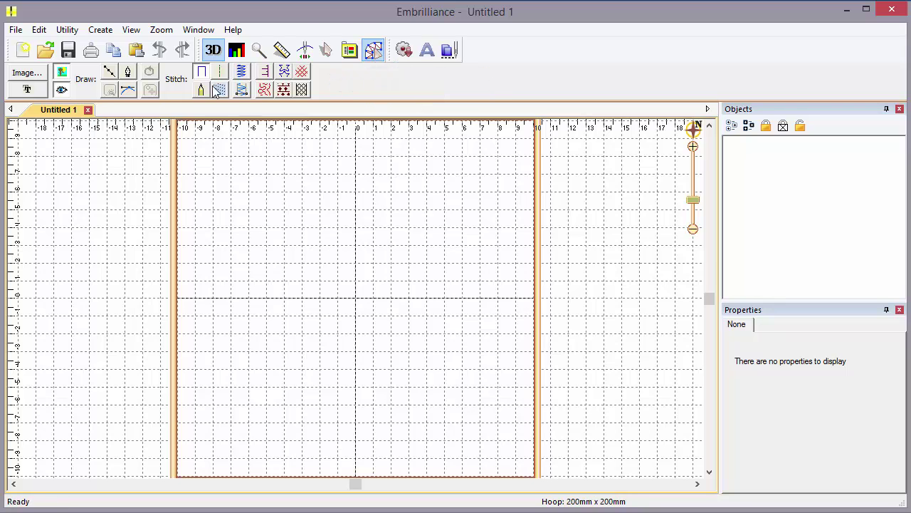
click(30, 74)
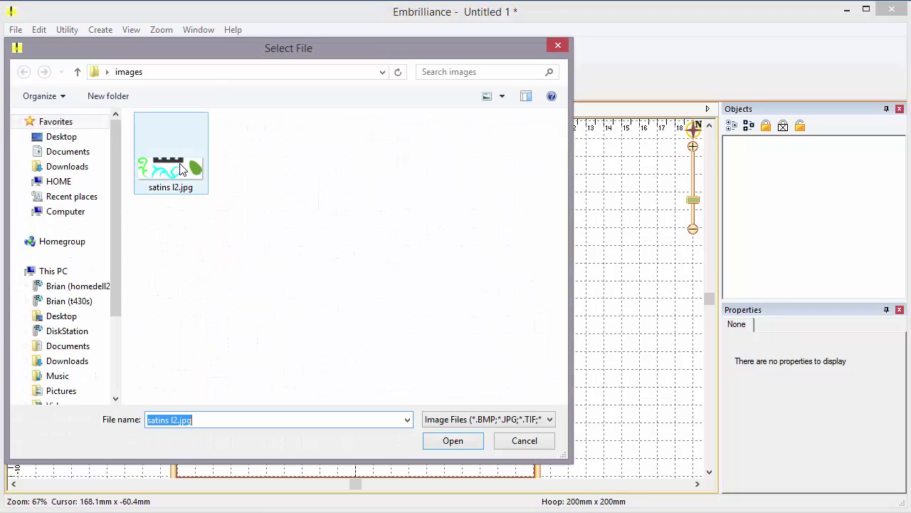
click(181, 169)
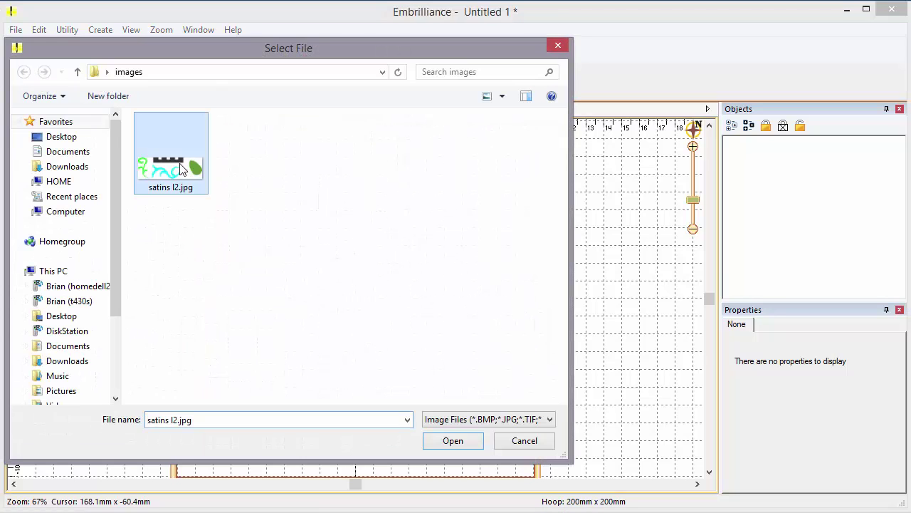
click(456, 440)
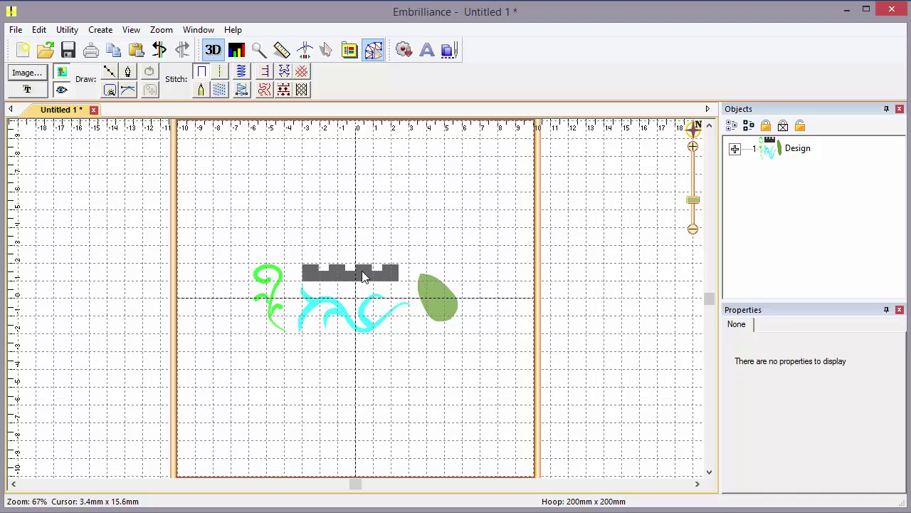
Step: Shift the background image slightly to the left, then enlarge it and rotate it about 15.5° clockwise
click(364, 277)
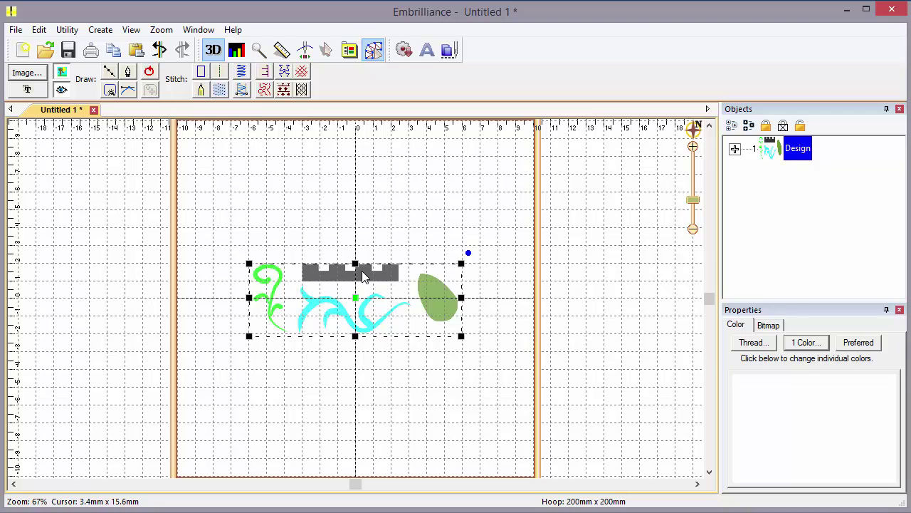
click(349, 246)
click(378, 280)
mouse_move(361, 304)
mouse_down()
mouse_move(412, 277)
mouse_move(354, 305)
mouse_up()
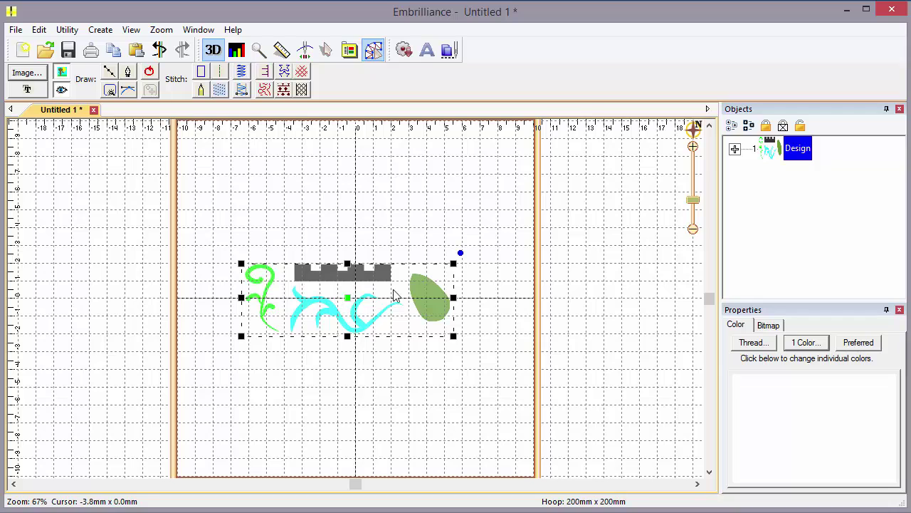
drag(455, 259, 483, 279)
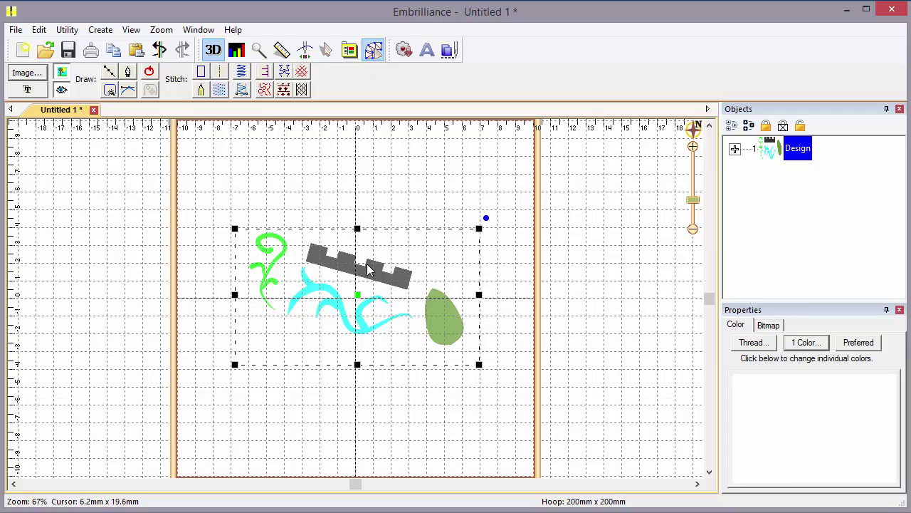
Step: Reselect the background image and set its bitmap transparency to 68%
scroll(368, 269, up, 5)
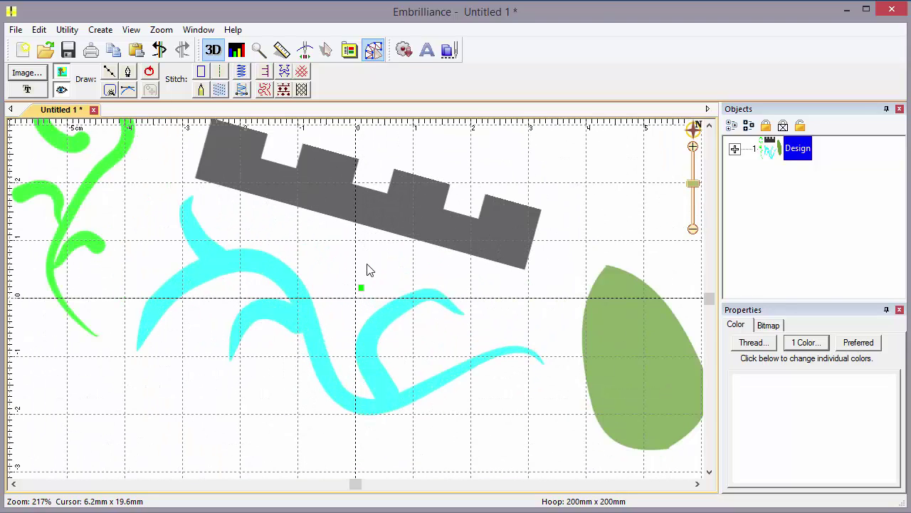
click(326, 52)
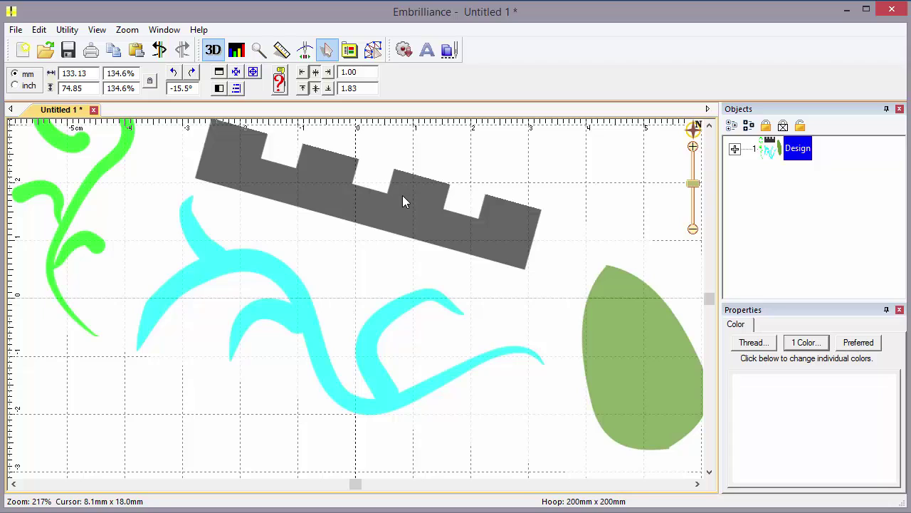
key(Escape)
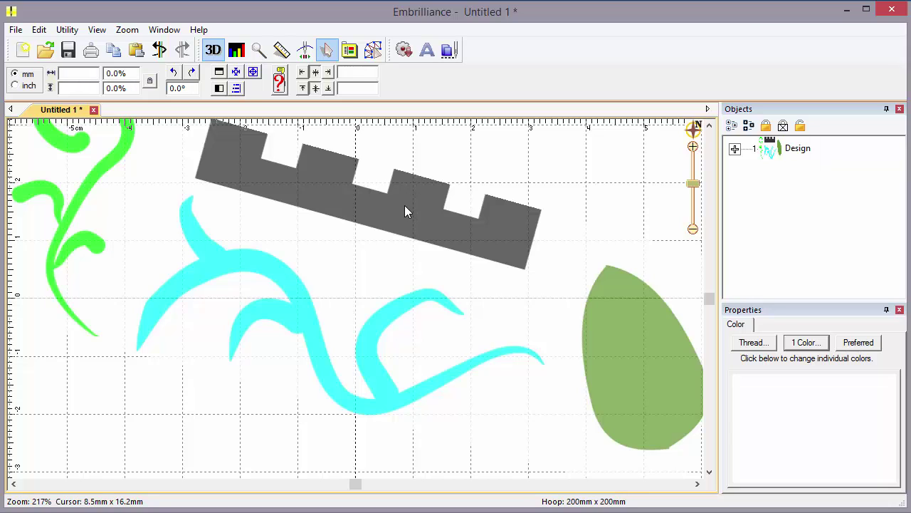
click(404, 205)
click(373, 50)
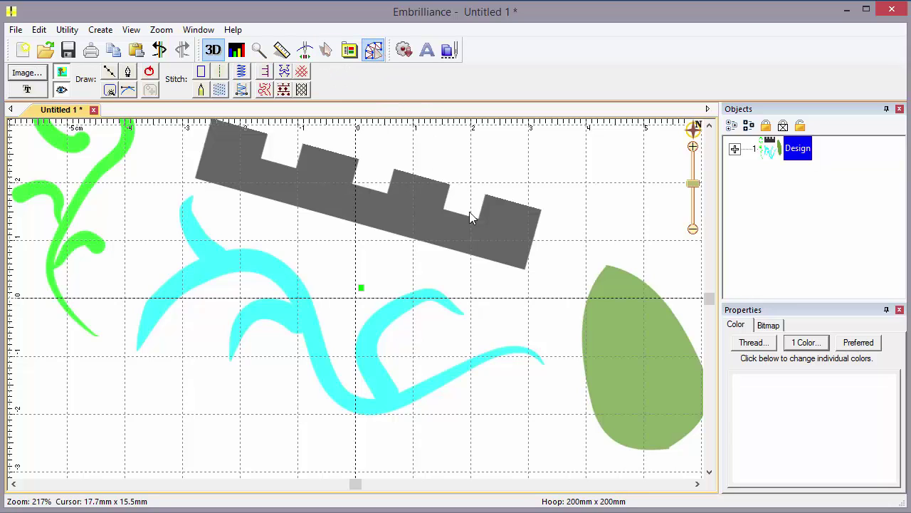
click(772, 325)
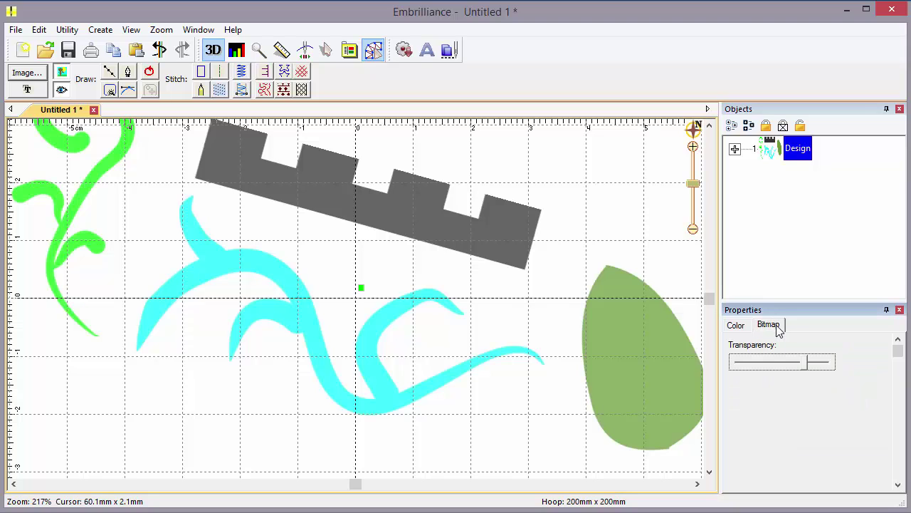
mouse_move(805, 362)
mouse_down()
mouse_move(741, 366)
mouse_move(836, 364)
mouse_move(800, 369)
mouse_up()
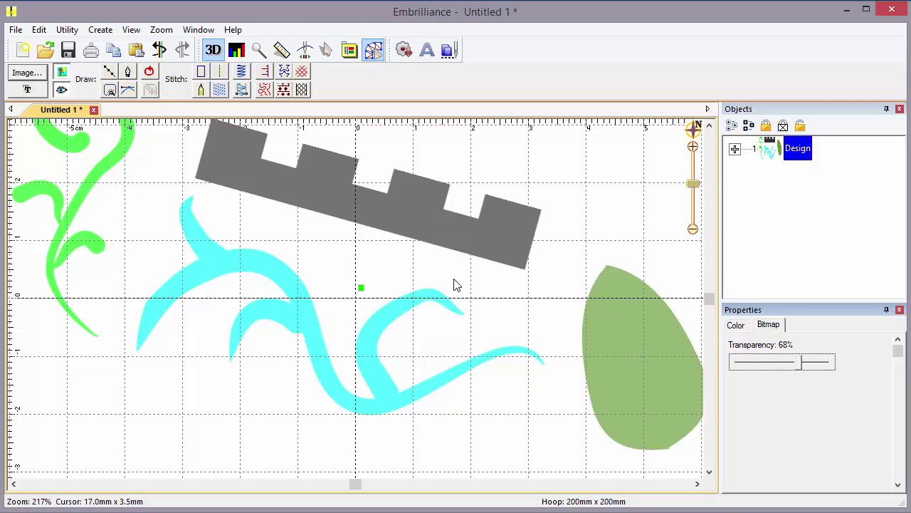
click(497, 247)
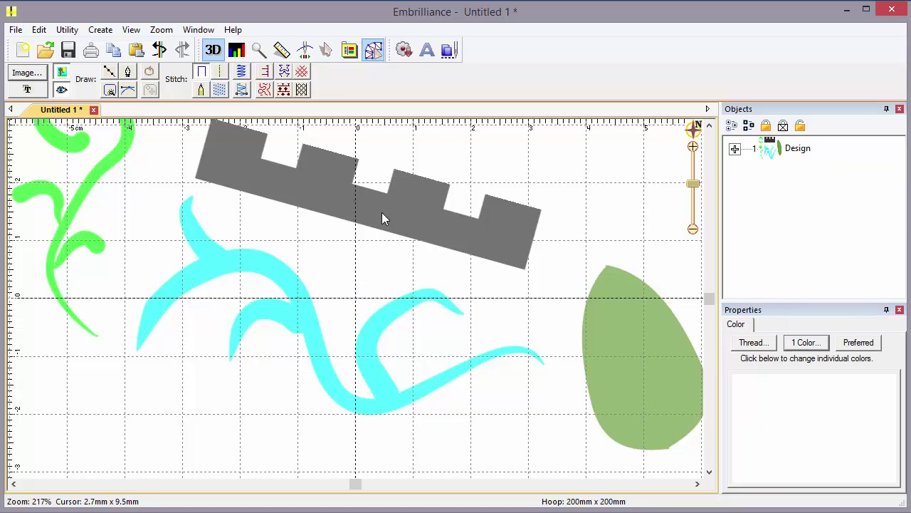
Step: Draw a straight run stitch spanning about 57 × 16 mm along the lower edge of the grey battlement shape
click(220, 71)
click(109, 72)
click(196, 178)
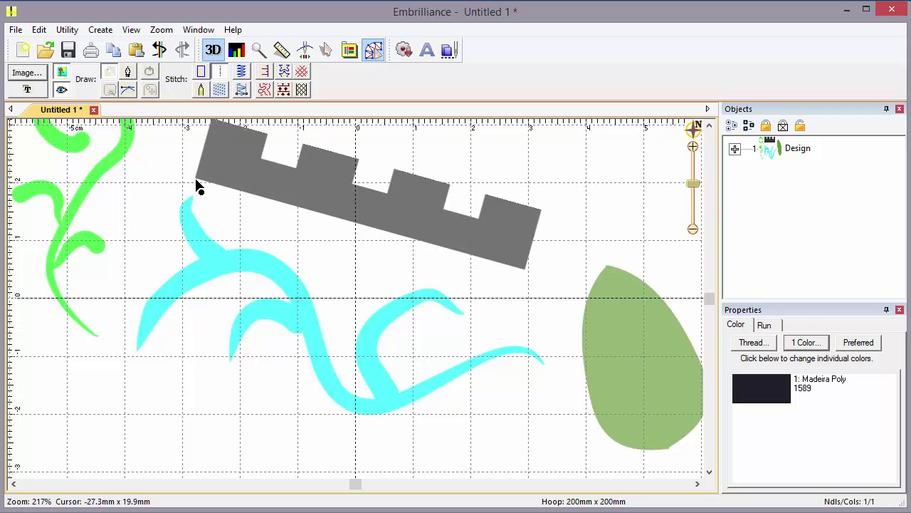
double_click(524, 271)
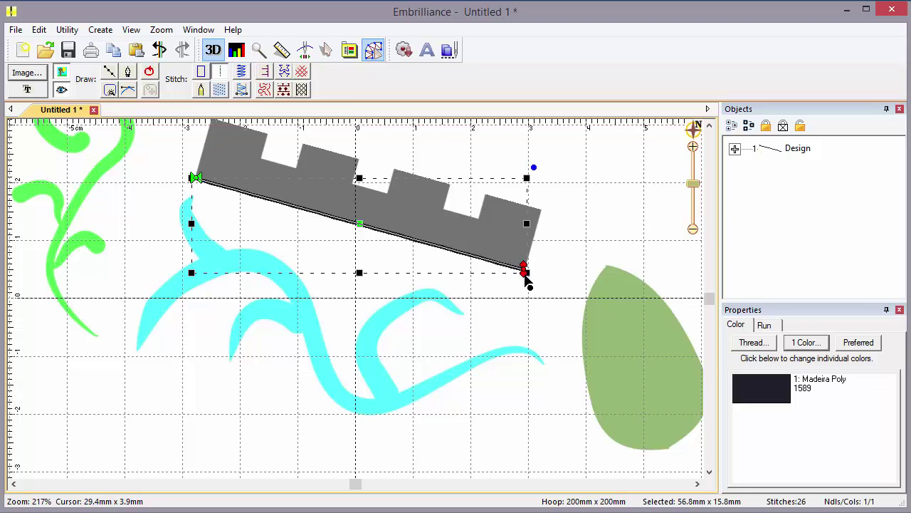
click(417, 326)
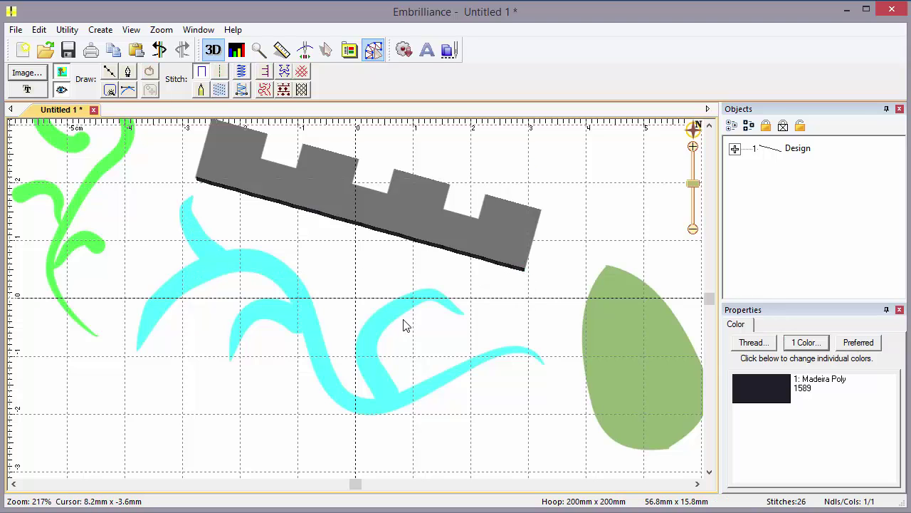
Step: Expand the Design object and select the run stitch line lying over the locked image on the canvas
scroll(398, 325, down, 4)
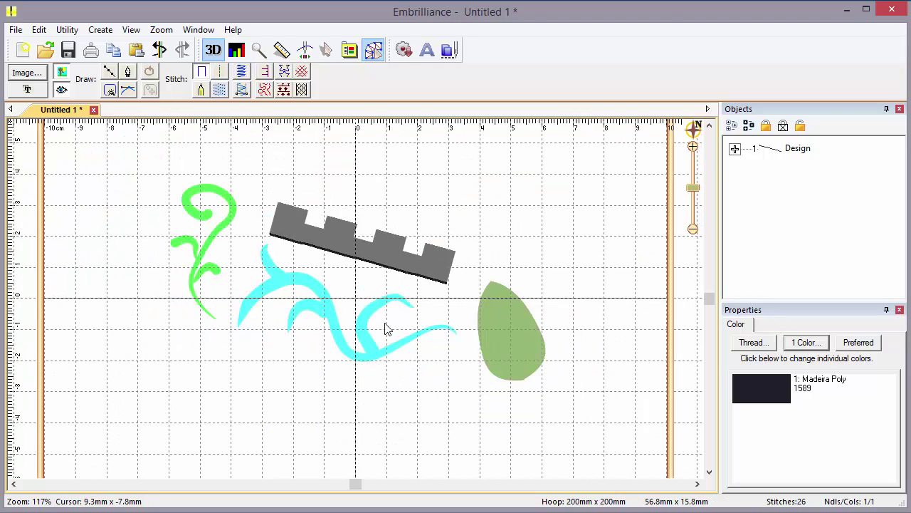
click(735, 150)
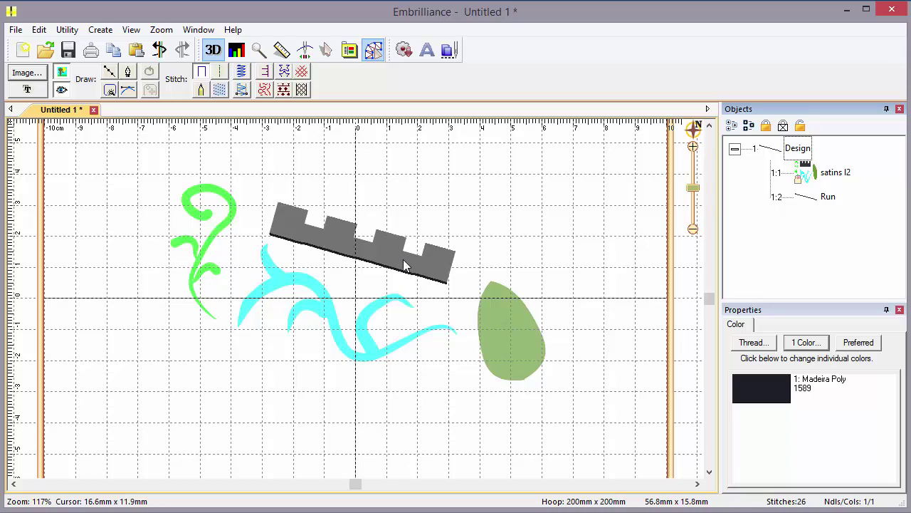
click(379, 267)
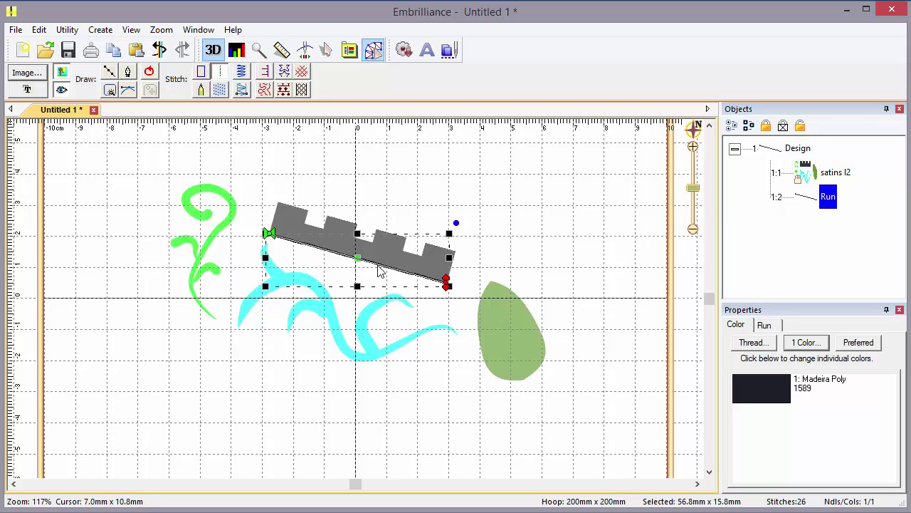
Step: Select the satins l2 image in the object list and enlarge it slightly to about 139%
click(816, 178)
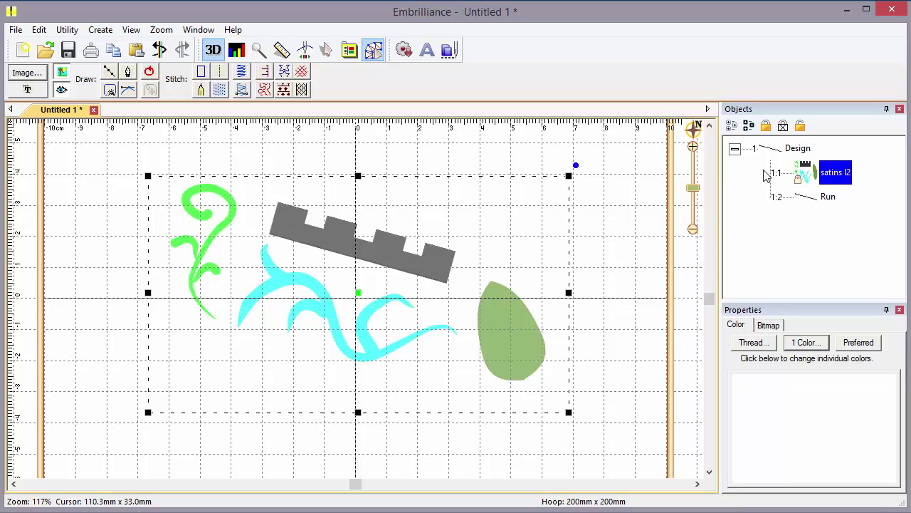
drag(564, 177, 583, 168)
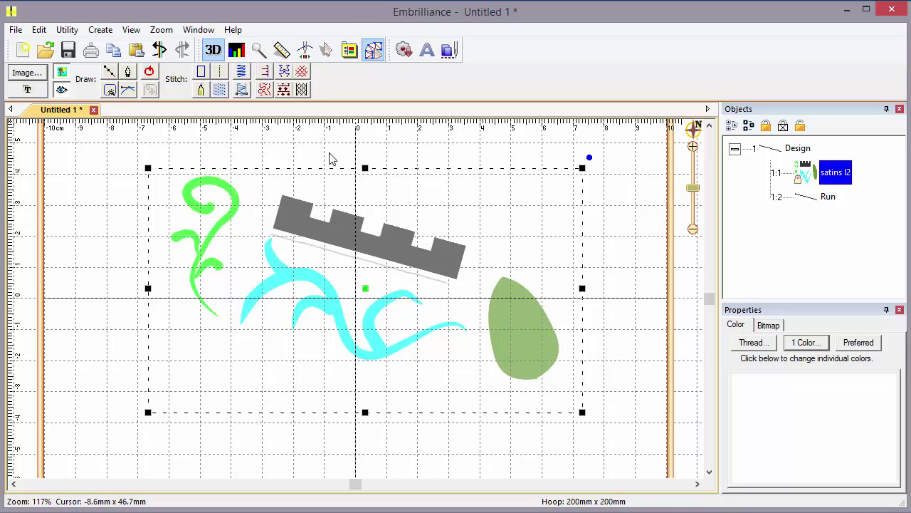
click(329, 220)
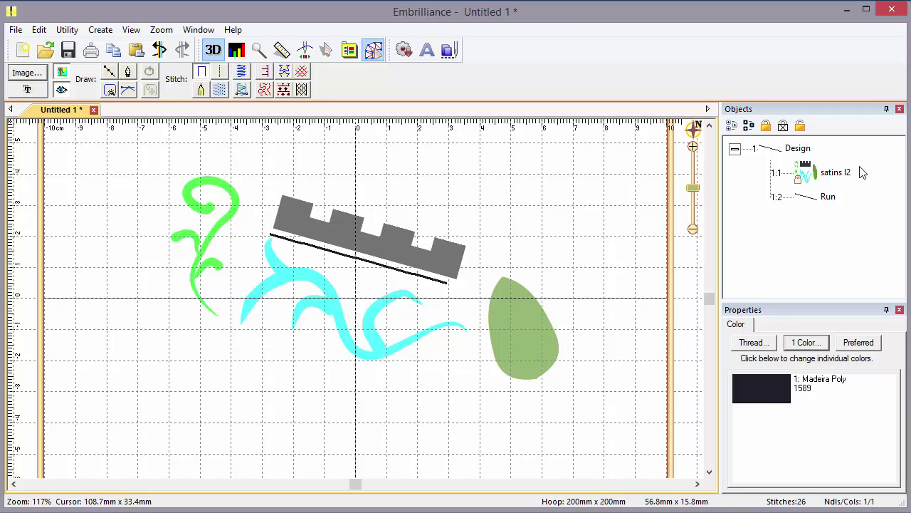
Step: Unlock the satins l2 image and clear the selection
click(836, 178)
click(801, 126)
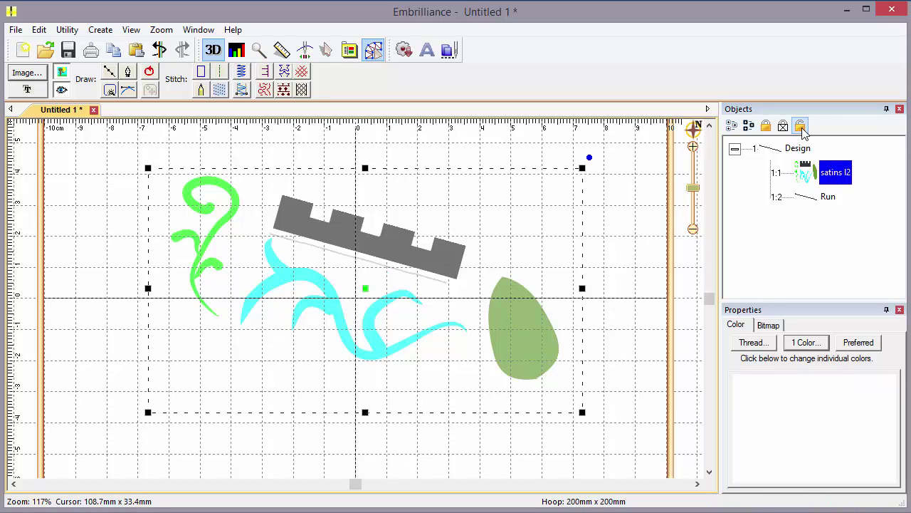
key(Tab)
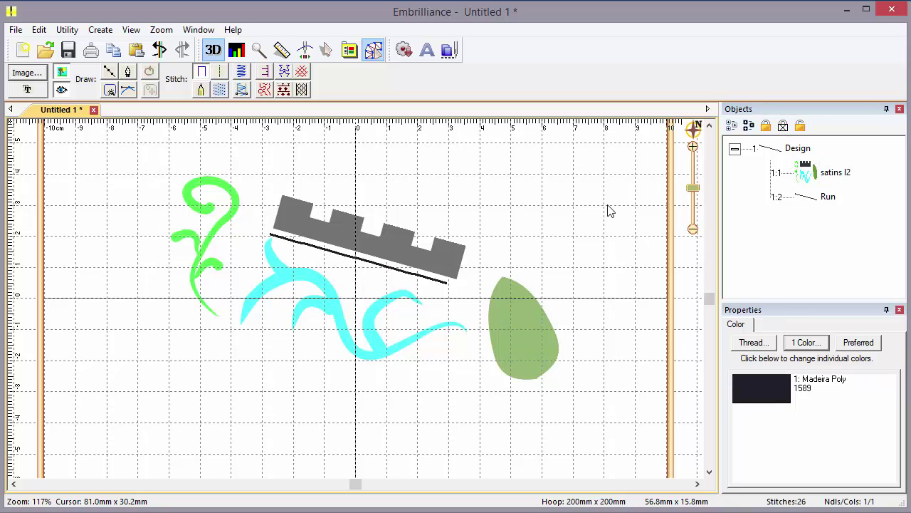
Step: Select the unlocked image on the canvas and move it by its centre handle to about X 1.4 mm, Y -1.5 mm
click(416, 255)
click(391, 261)
click(401, 258)
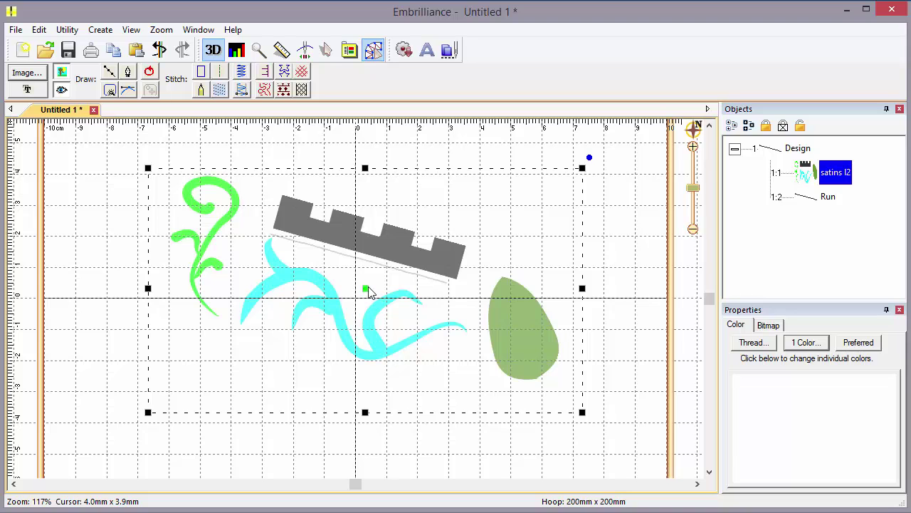
mouse_move(366, 291)
mouse_down()
mouse_move(360, 297)
mouse_move(384, 284)
mouse_move(361, 303)
mouse_up()
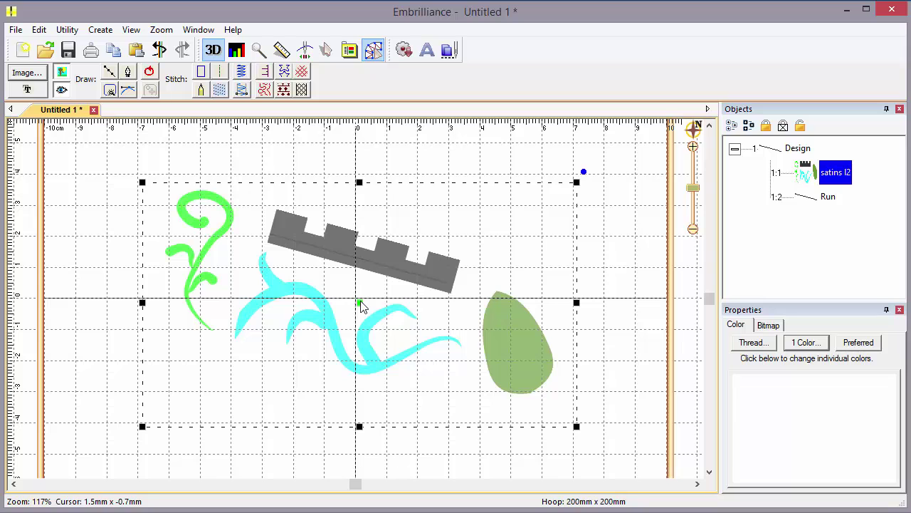
Step: Reposition the image freehand in selection mode, placing its centre at about X 3.7 mm, Y -1.3 mm
click(327, 50)
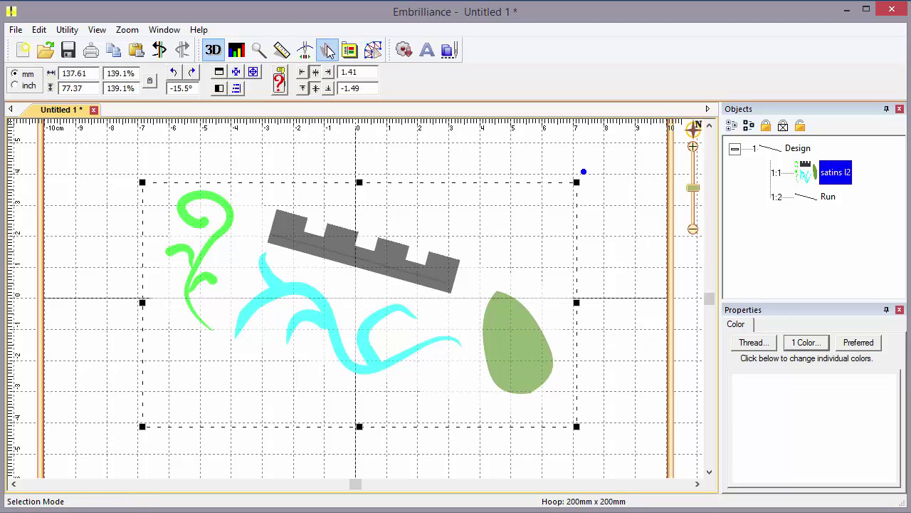
mouse_move(348, 248)
mouse_down()
mouse_move(351, 241)
mouse_move(313, 239)
mouse_move(358, 249)
mouse_up()
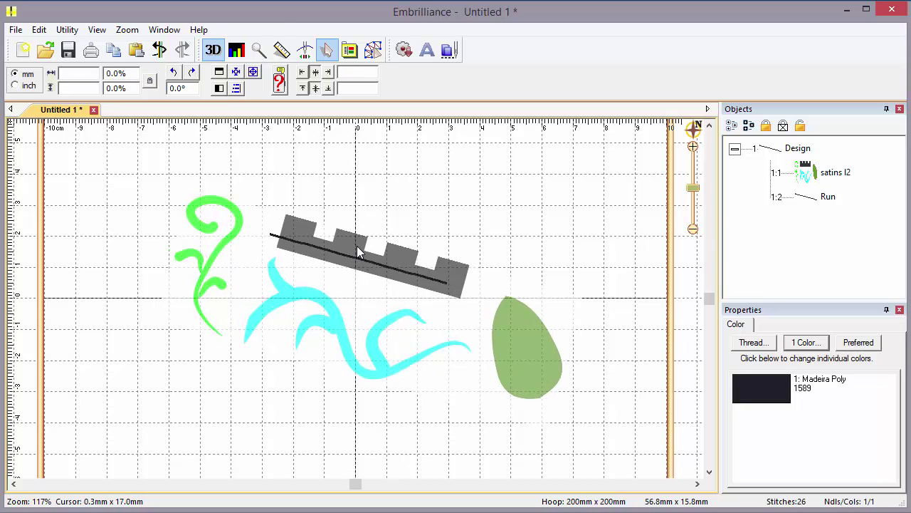
mouse_move(357, 245)
mouse_down()
mouse_move(332, 235)
mouse_move(354, 240)
mouse_up()
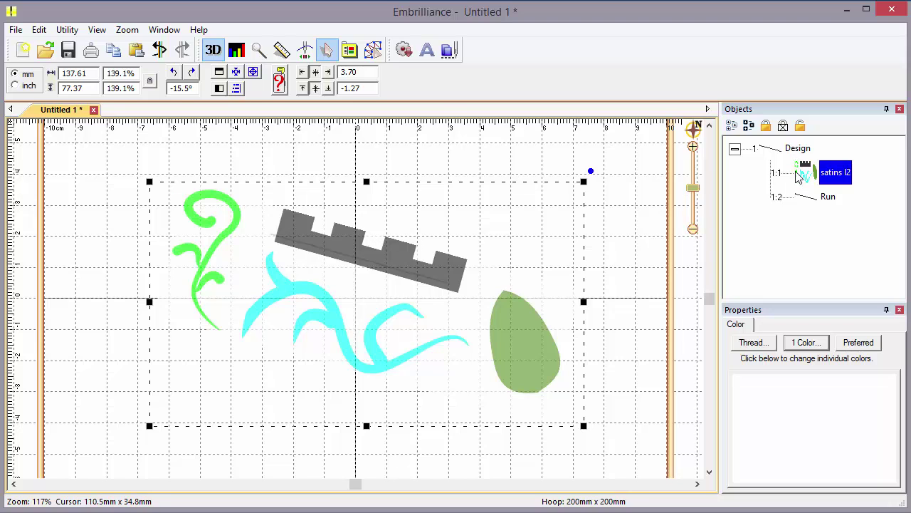
Step: Return to create mode, reselect the image on the canvas and nudge it slightly upward by its centre handle
click(373, 49)
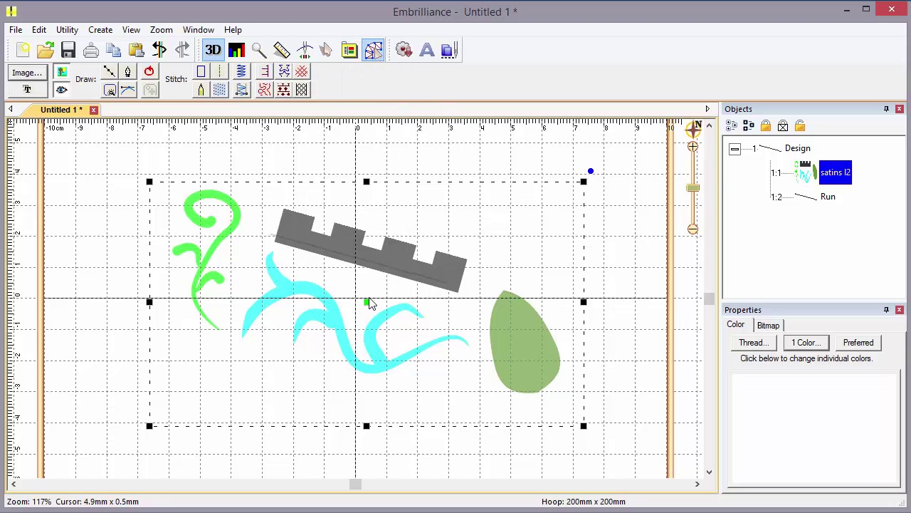
click(330, 326)
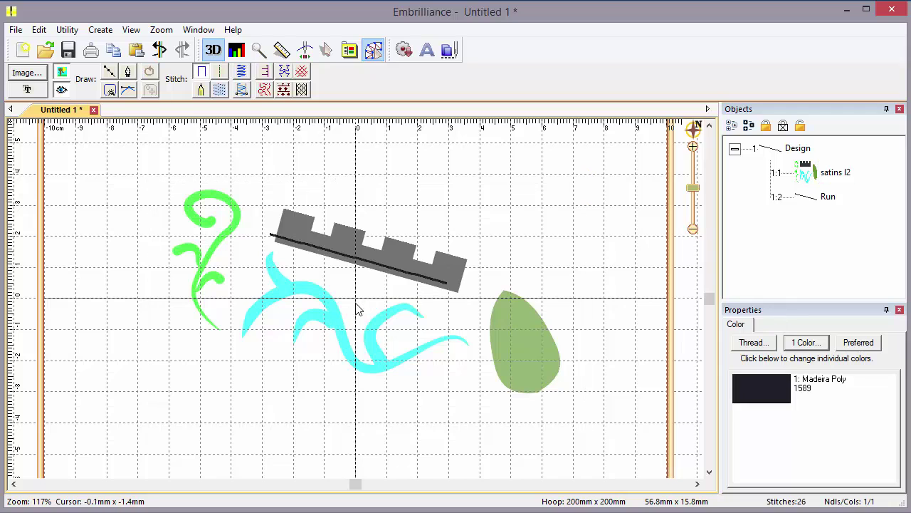
click(372, 250)
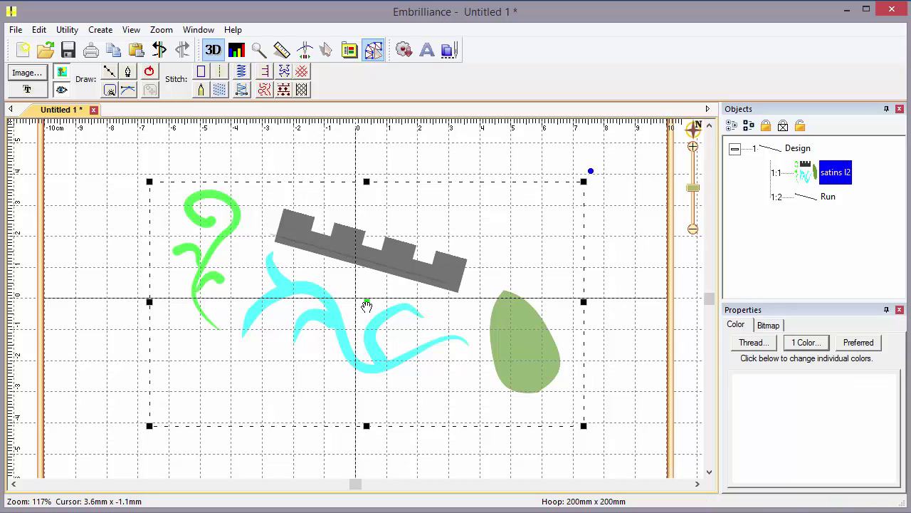
drag(366, 305, 368, 295)
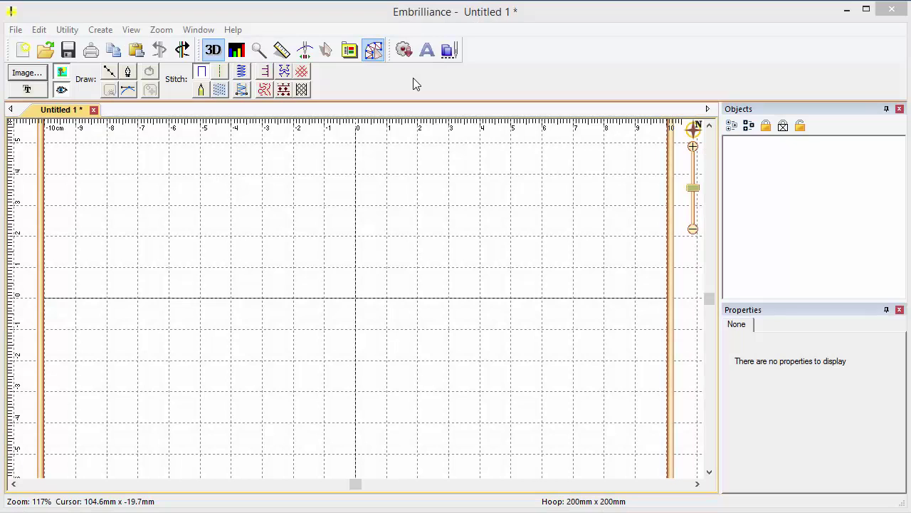
click(36, 90)
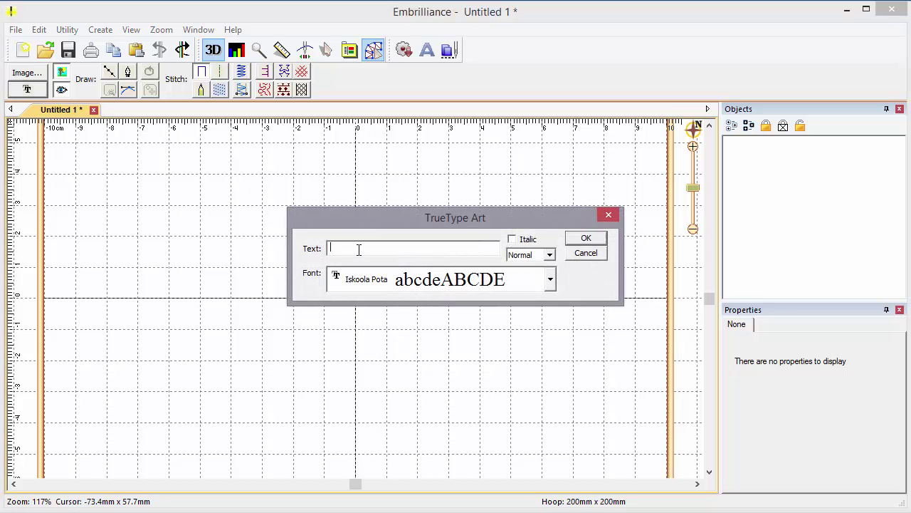
text(Hello)
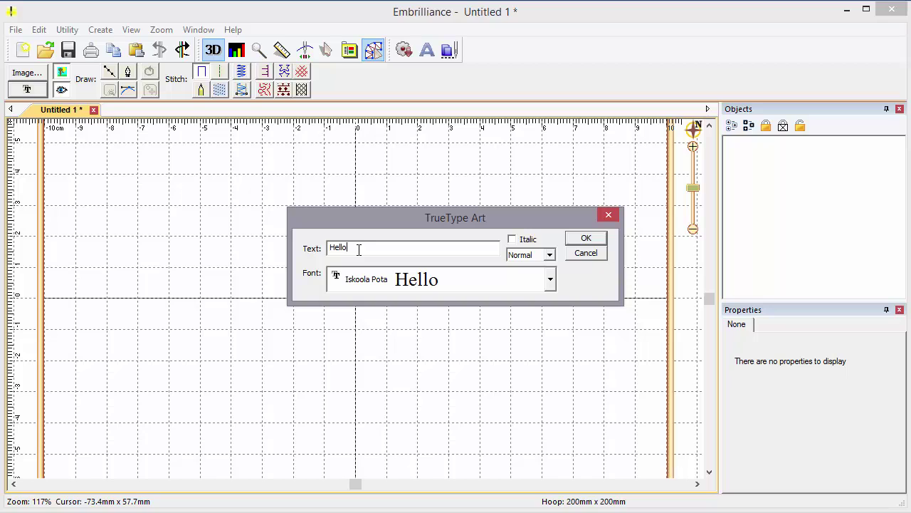
click(551, 280)
drag(691, 400, 689, 375)
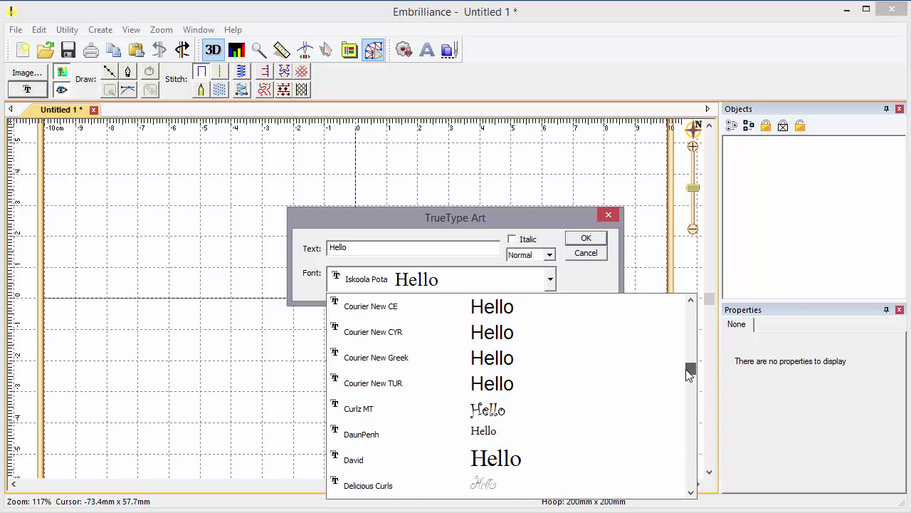
click(603, 364)
Step: Make the TrueType text italic with Bold weight and create the lettering on the canvas
click(535, 242)
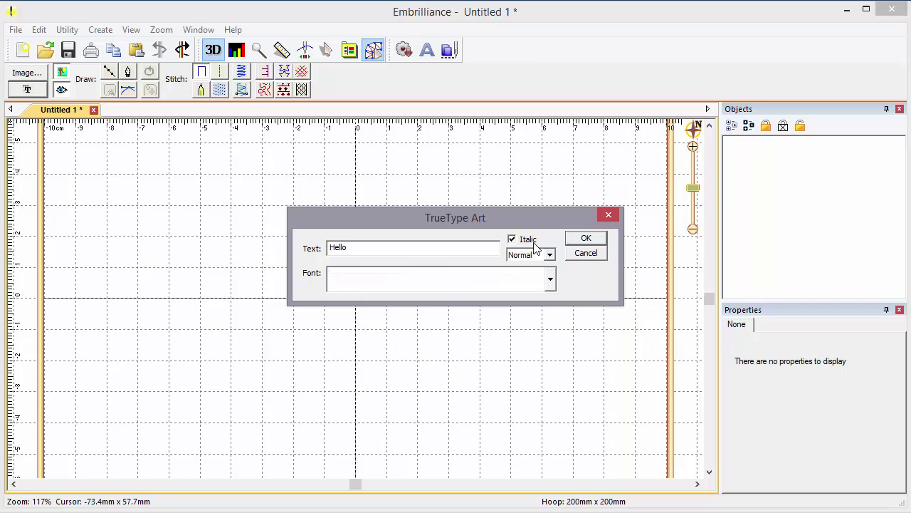
click(548, 255)
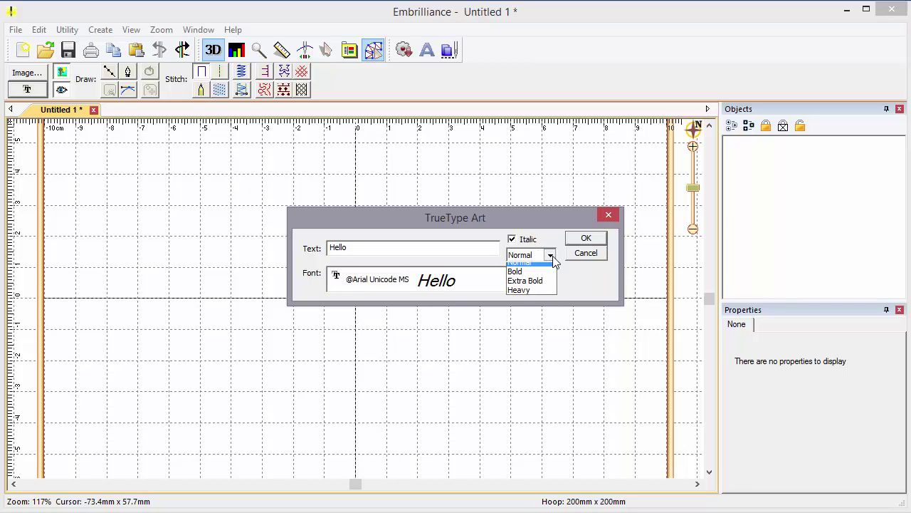
click(547, 280)
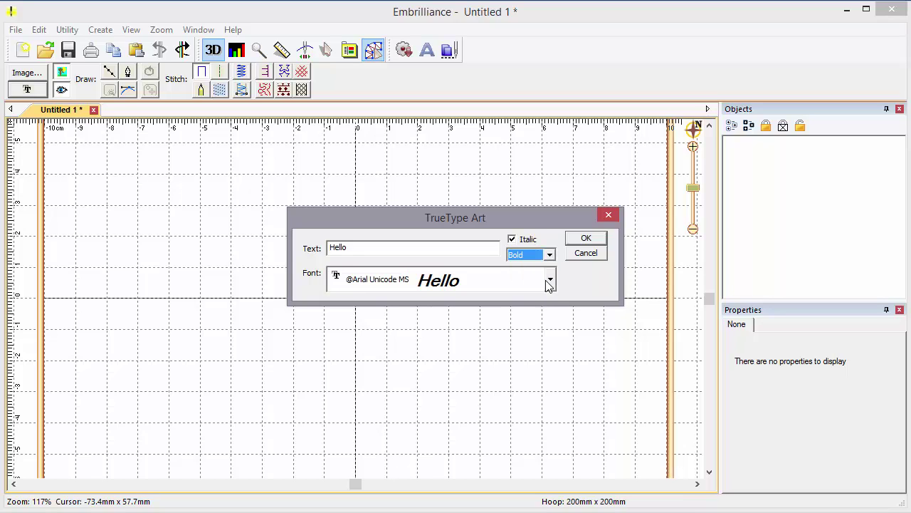
click(586, 240)
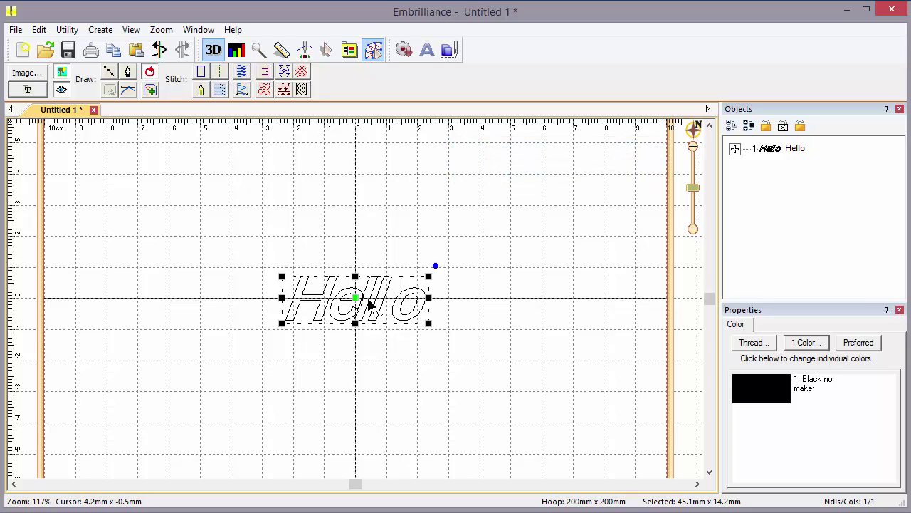
Step: Enlarge and tilt the Hello outline to about 64.5 × 30.1 mm overall and centre it near the hoop's origin
drag(428, 275, 490, 230)
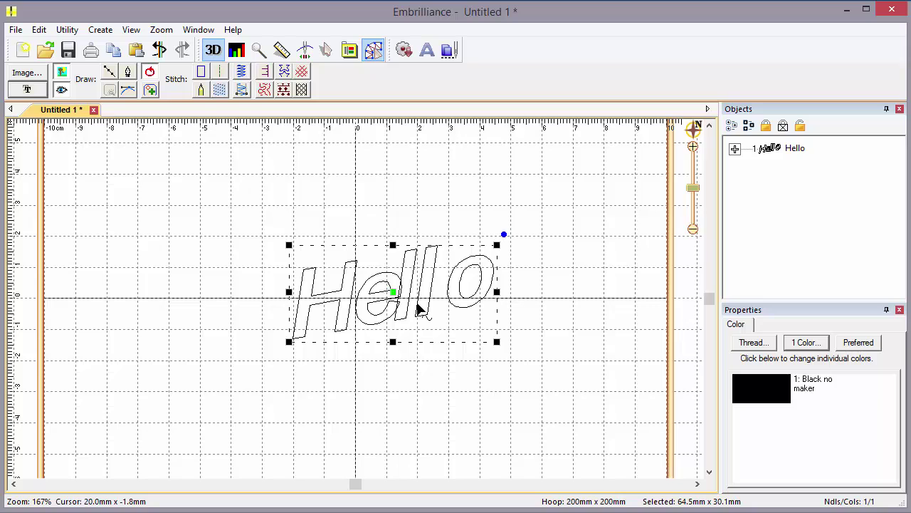
scroll(418, 308, up, 1)
drag(427, 291, 380, 303)
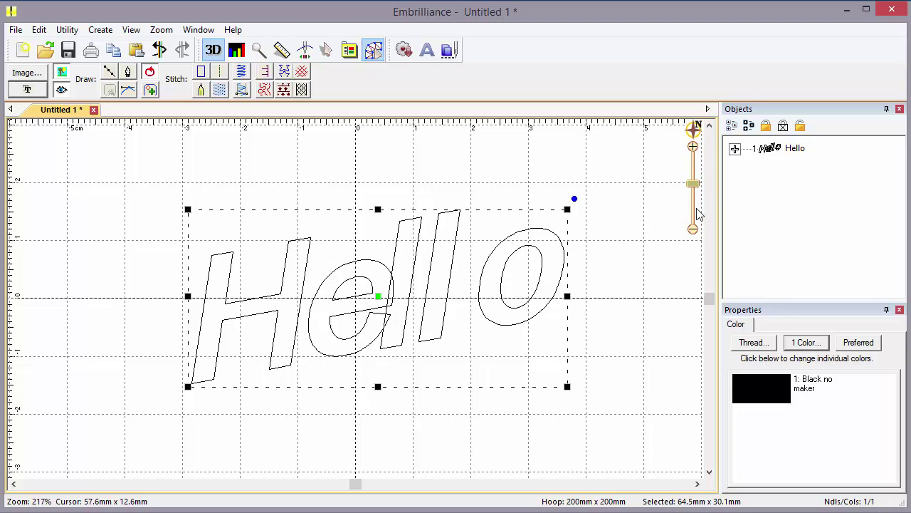
Step: Expand the Hello group in the object list and shift the last three letters, l, l and o, slightly away from the e
click(735, 149)
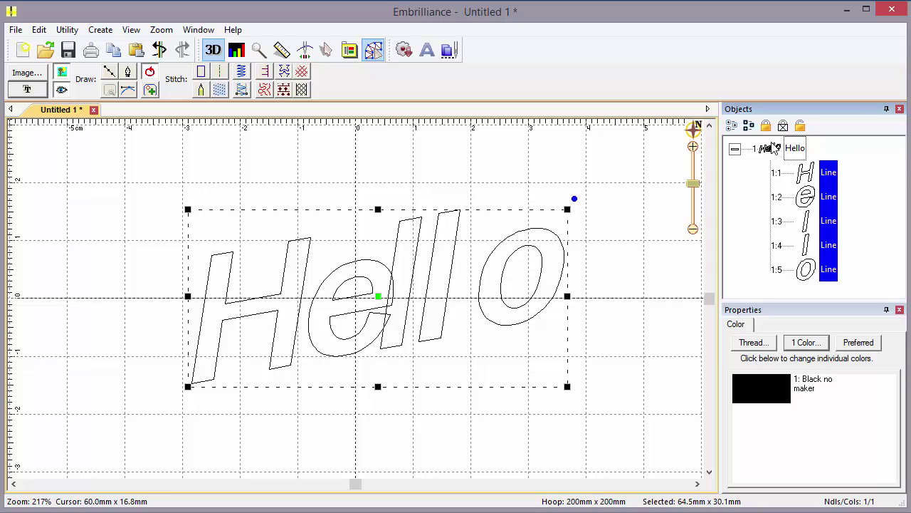
click(862, 215)
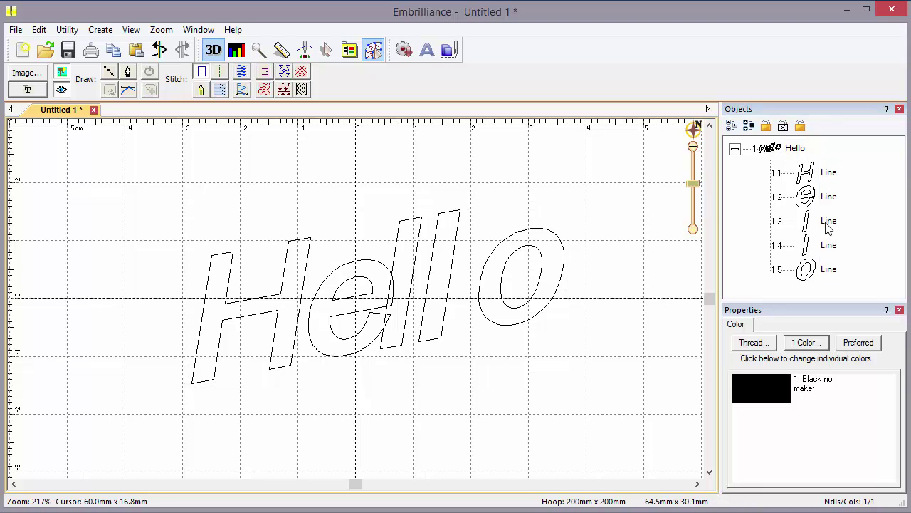
click(828, 223)
click(830, 247)
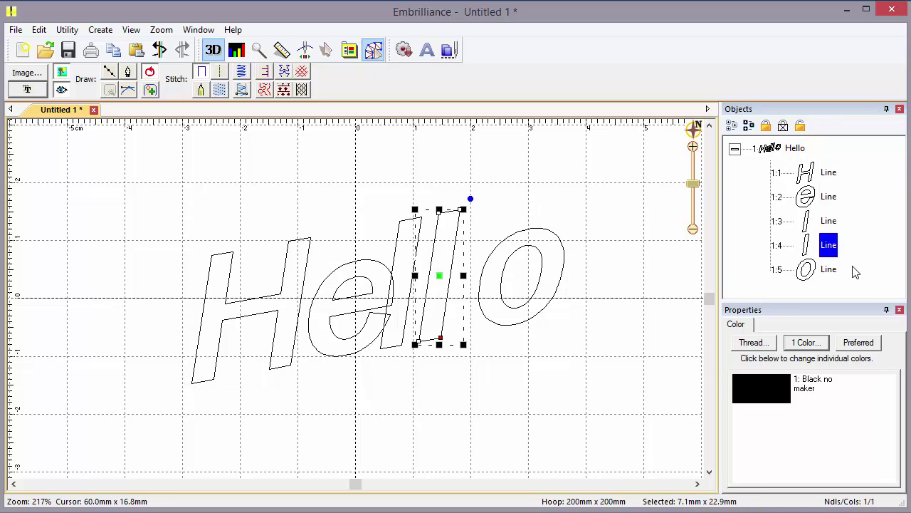
drag(829, 270, 827, 224)
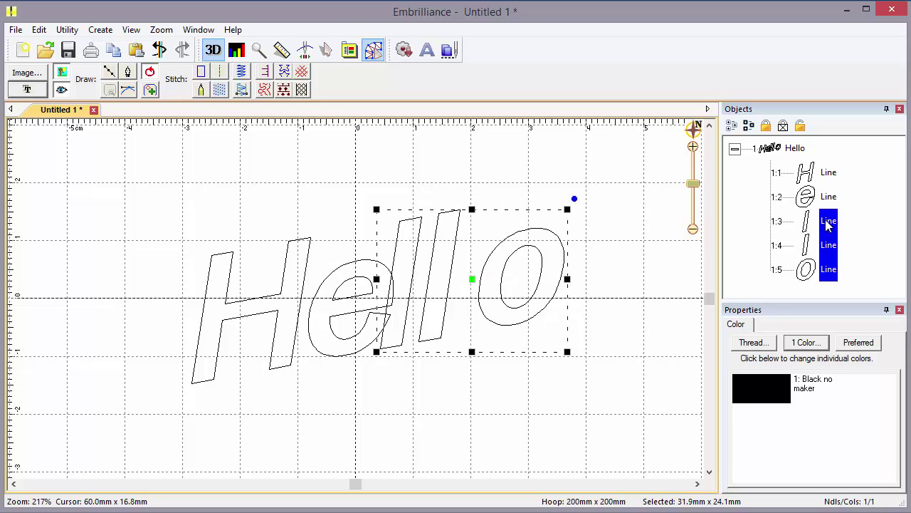
drag(474, 278, 486, 278)
click(468, 386)
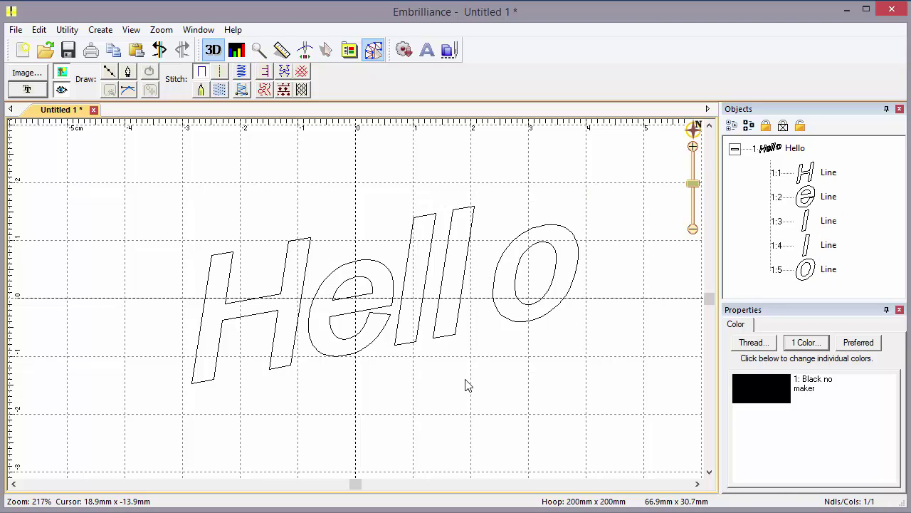
Step: Reshape the H by raising its crossbar's upper edge and extending its right leg downward, making the letter about 31.7 mm tall
click(299, 324)
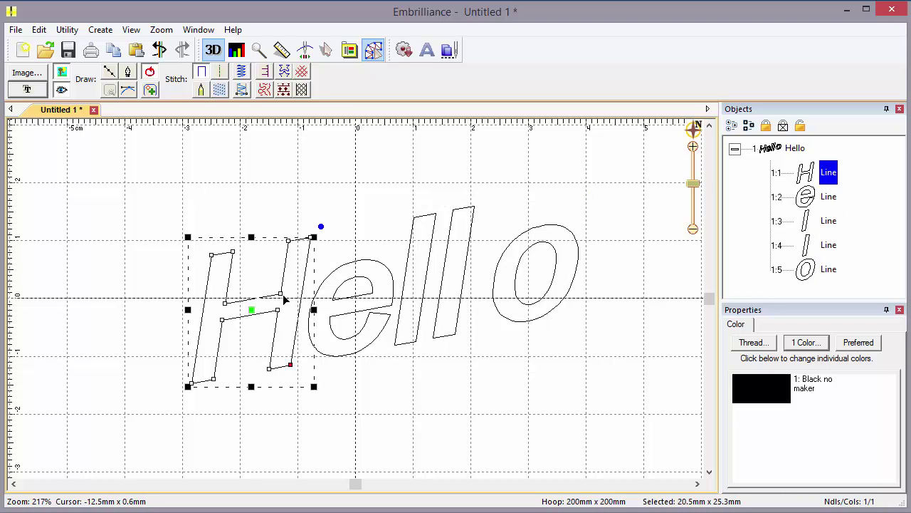
drag(282, 298, 281, 282)
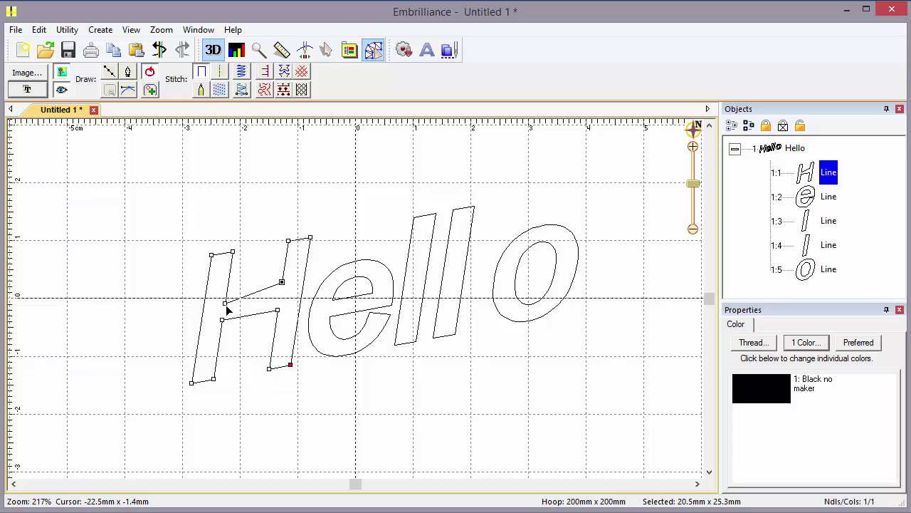
drag(225, 305, 226, 291)
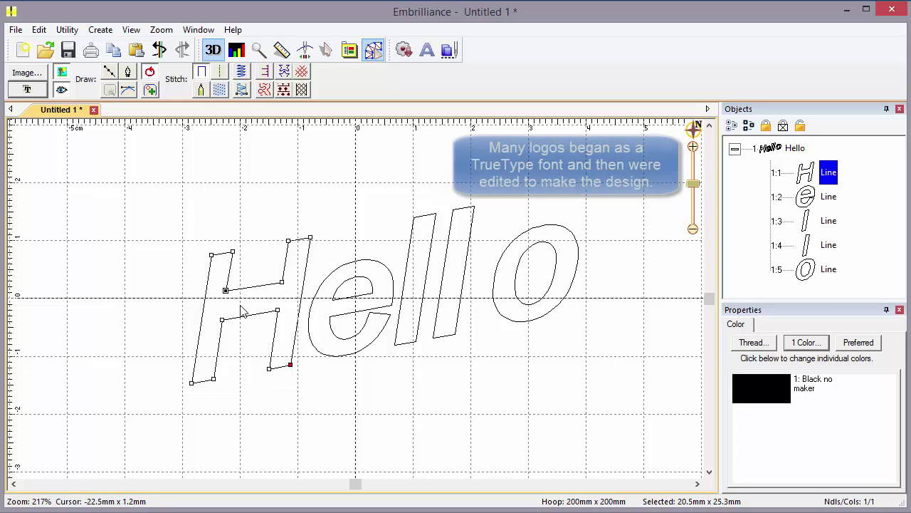
drag(269, 371, 259, 419)
drag(291, 366, 286, 415)
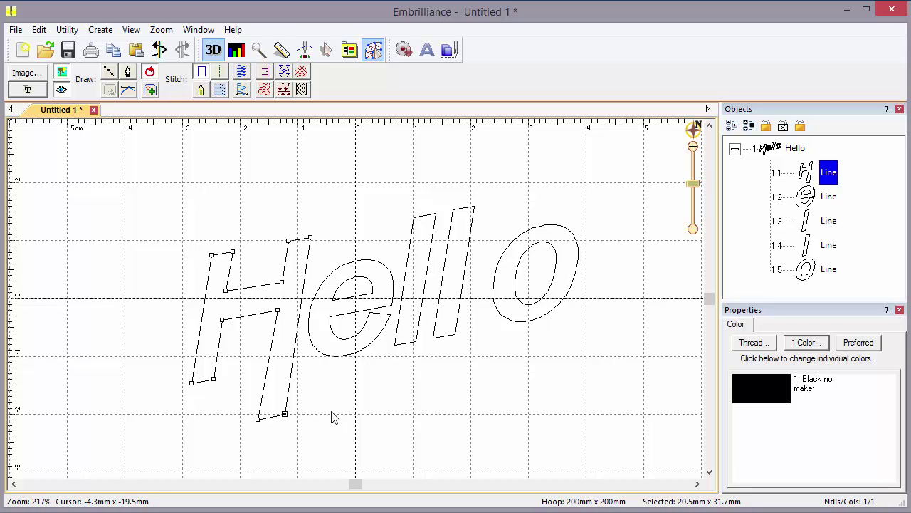
click(362, 394)
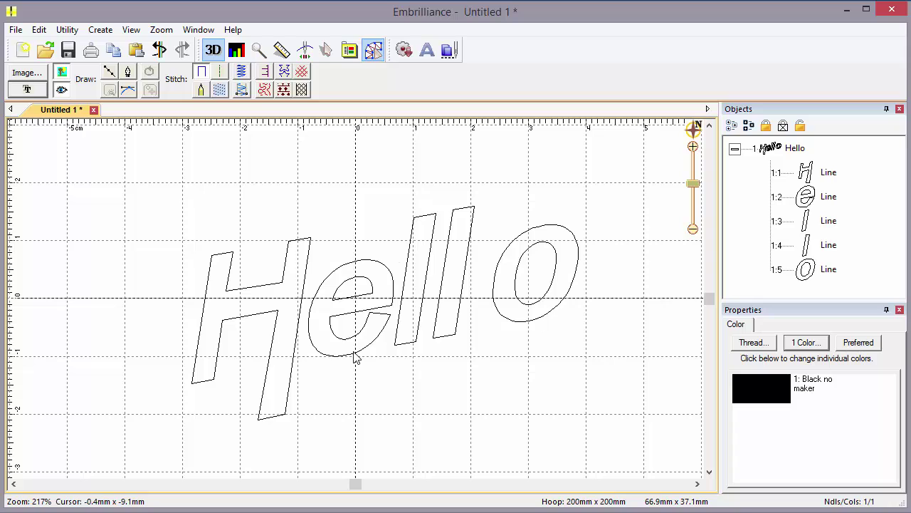
Step: Convert the e outline to a satin column and the H outline to a fill stitch
click(356, 357)
click(241, 91)
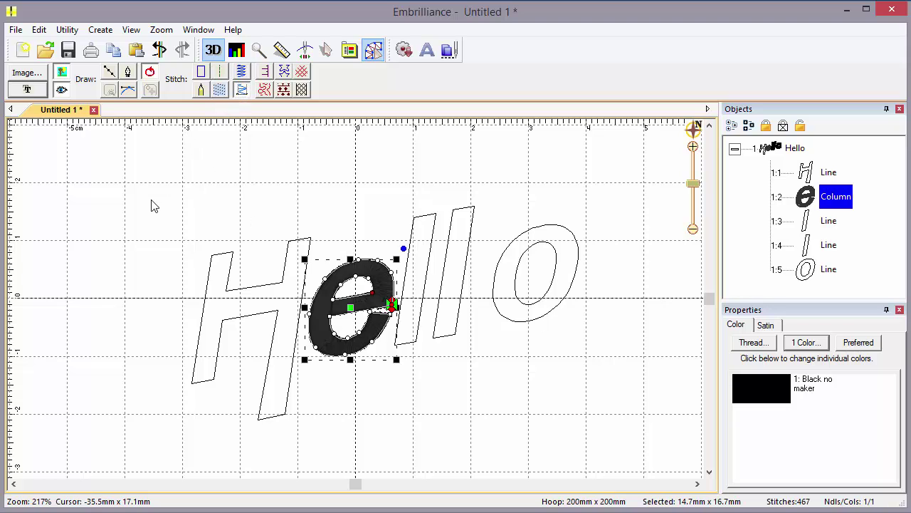
click(211, 301)
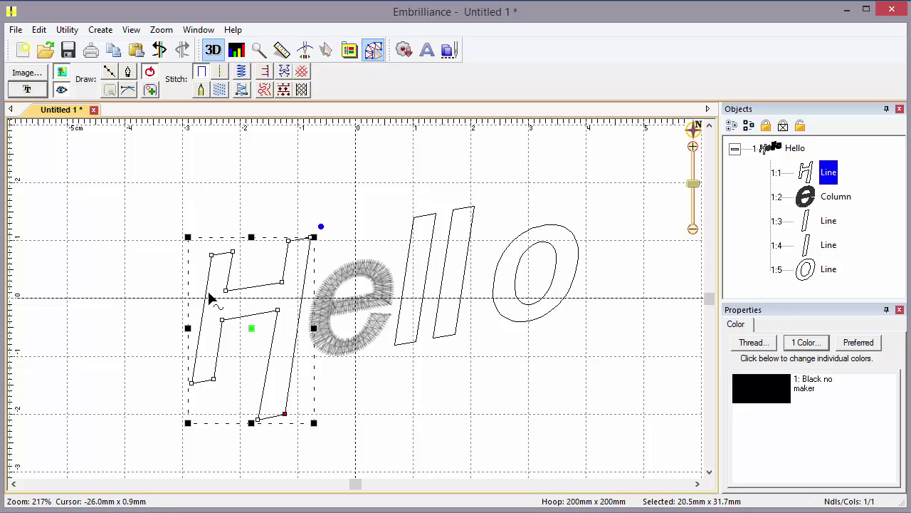
click(219, 89)
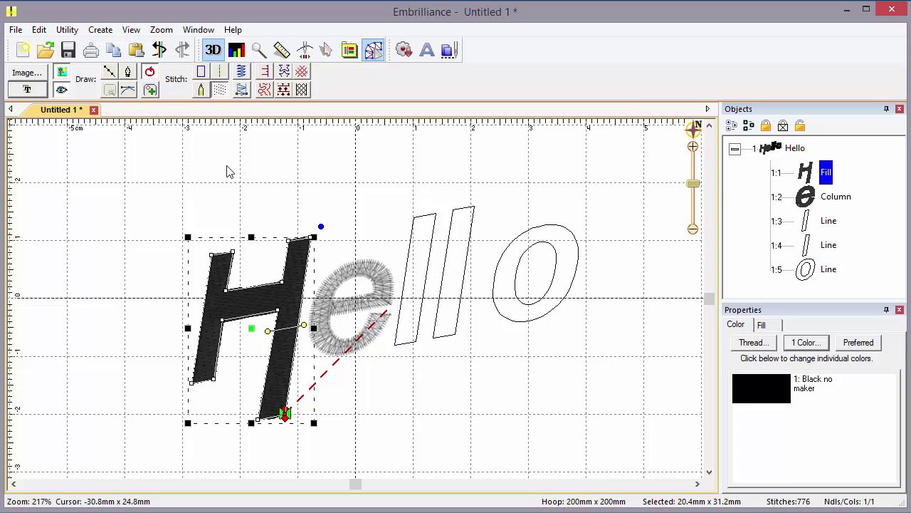
Step: Convert both l outlines to run stitches and clear the selection
click(426, 223)
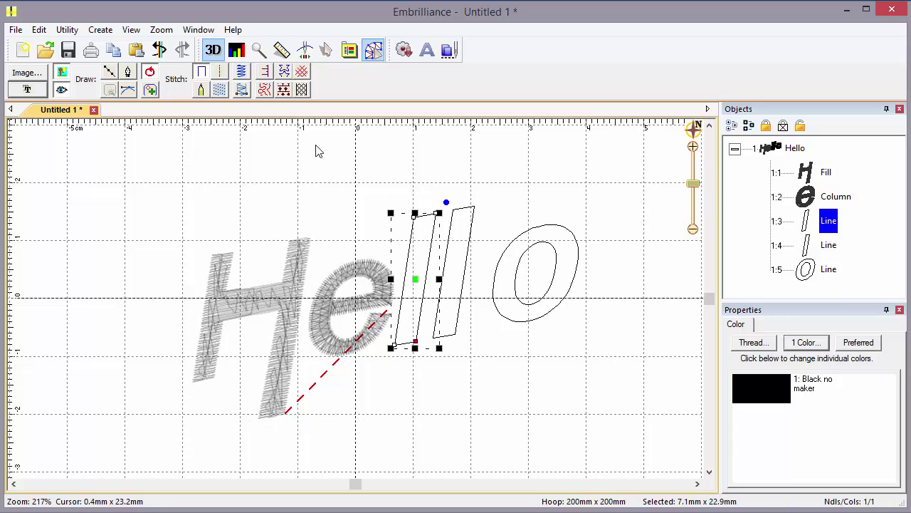
click(220, 71)
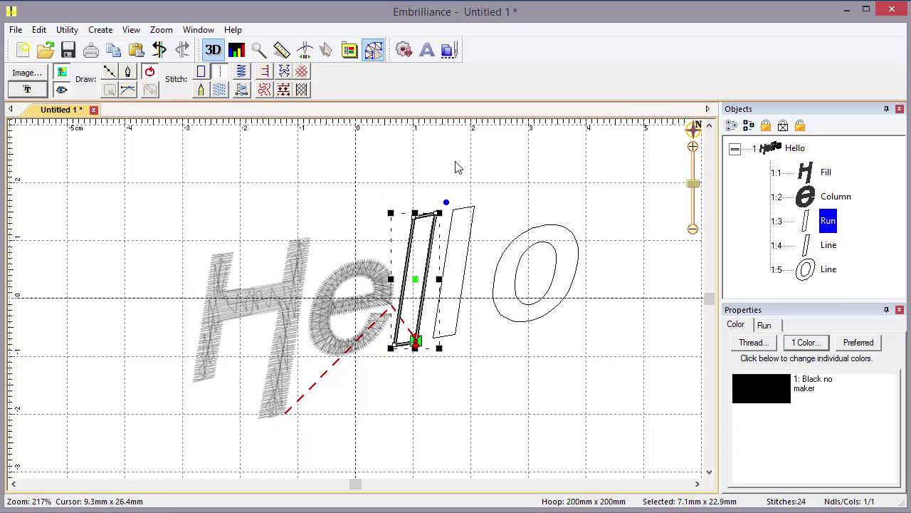
click(464, 212)
click(220, 71)
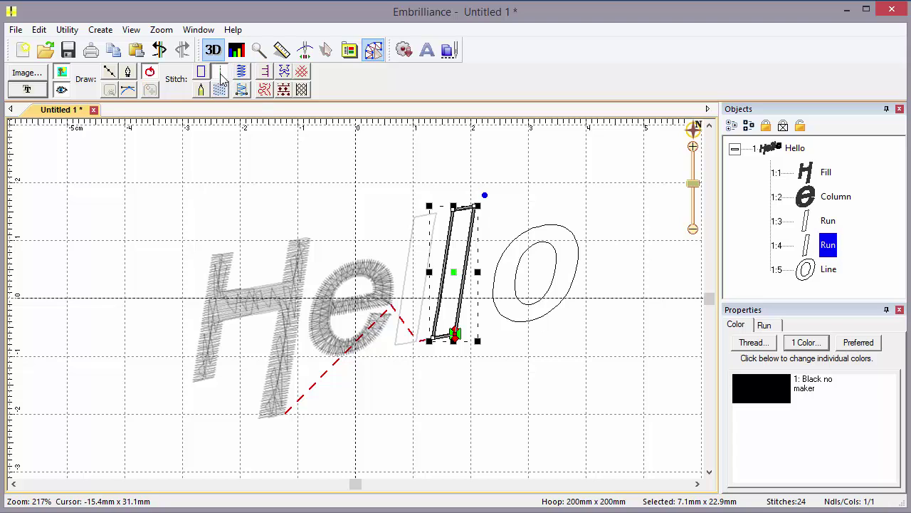
click(365, 203)
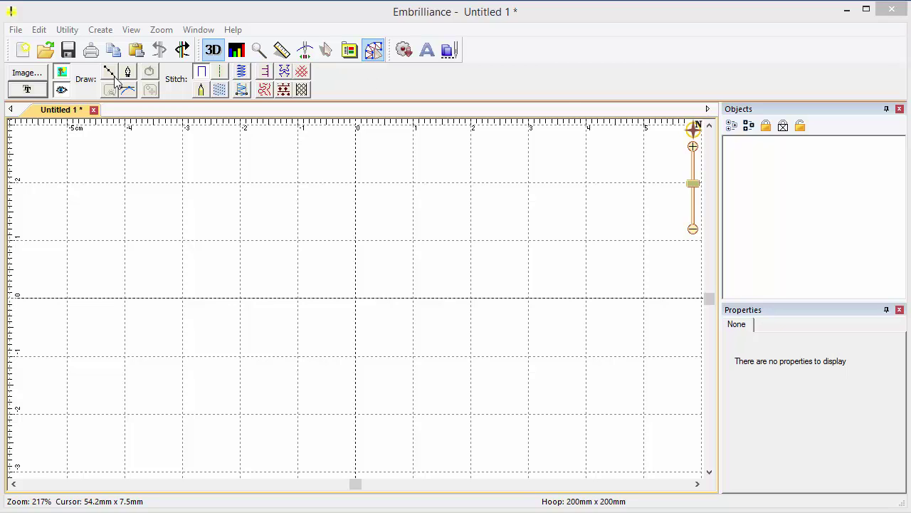
Step: Import the background image containing the grey battlement, green vine, cyan scrollwork and leaf shapes
click(29, 74)
click(452, 439)
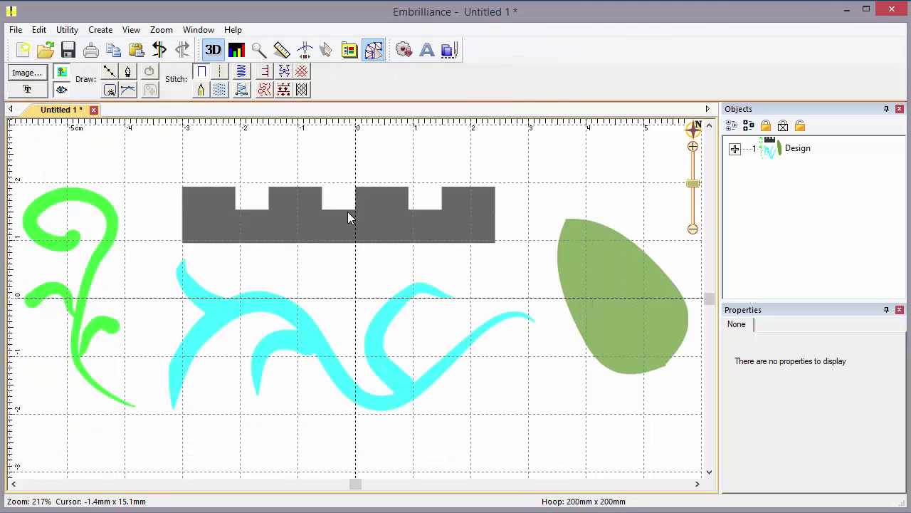
Step: Trace the grey battlement shape corner by corner with straight-line points, finish the outline, and convert it to a fill stitch
scroll(347, 211, up, 3)
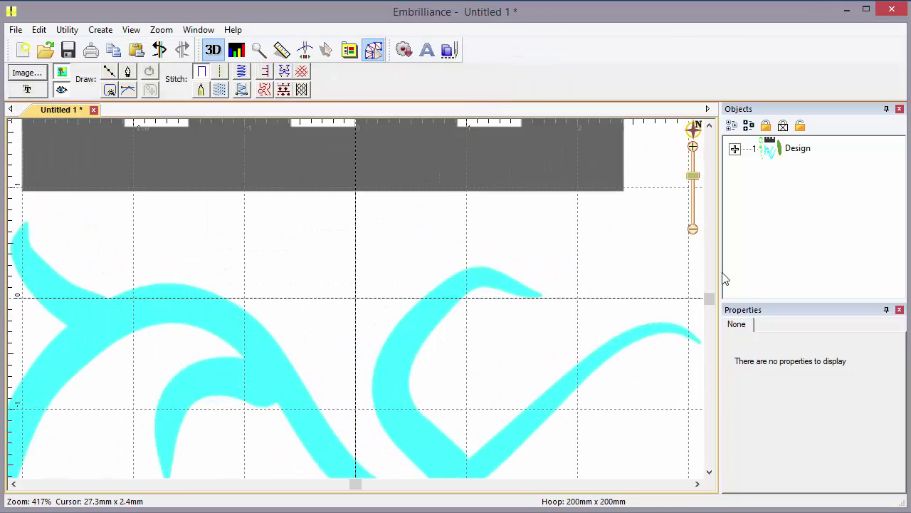
drag(713, 300, 711, 280)
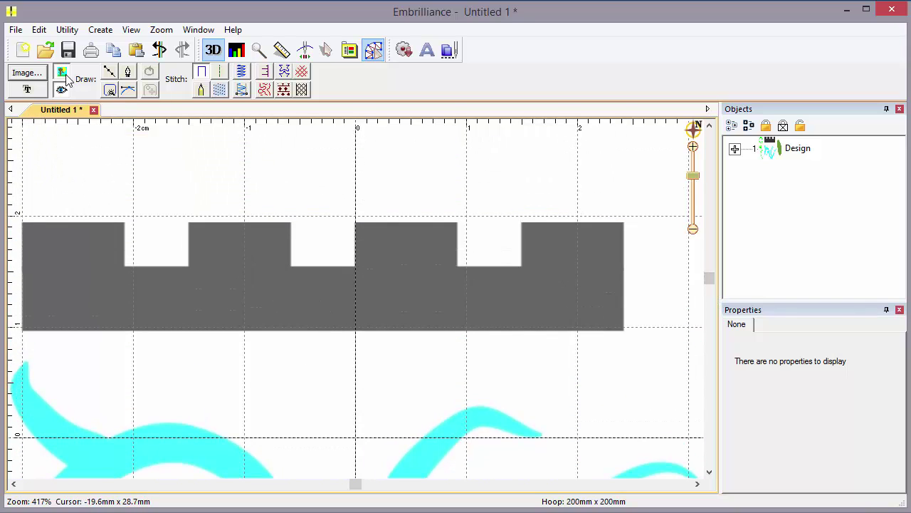
click(109, 73)
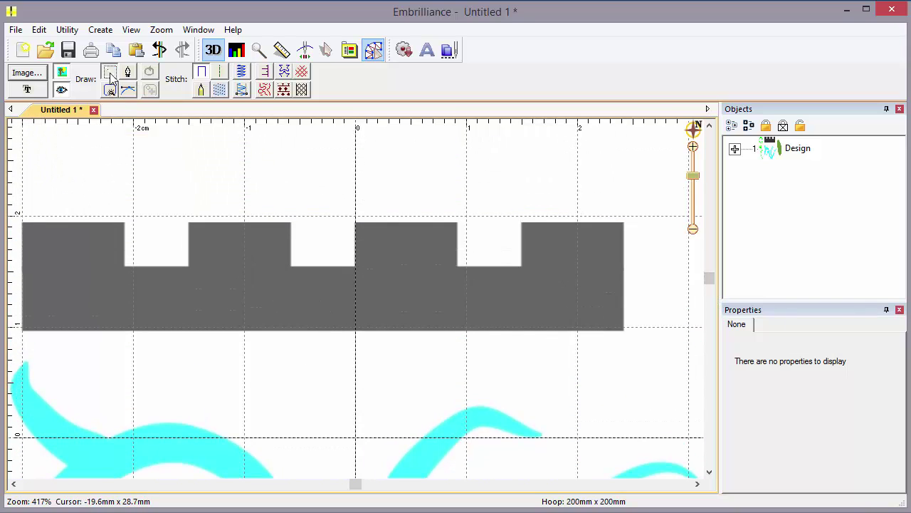
click(20, 221)
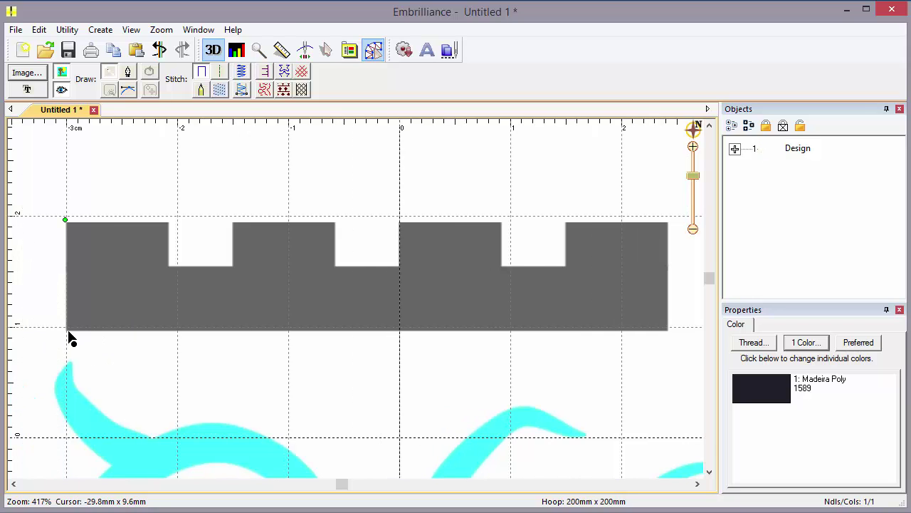
click(68, 329)
click(668, 329)
click(668, 222)
click(566, 223)
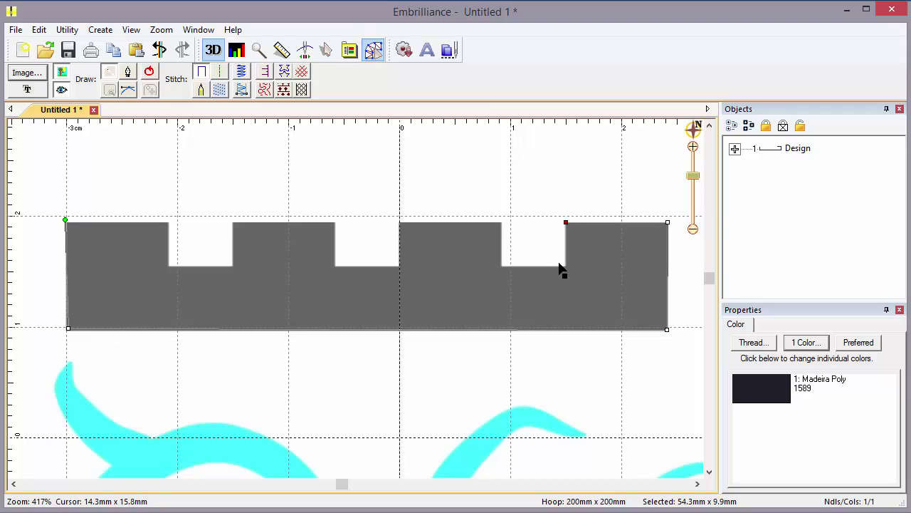
click(566, 265)
click(500, 265)
click(503, 225)
click(398, 222)
click(401, 267)
click(331, 264)
click(332, 222)
click(234, 223)
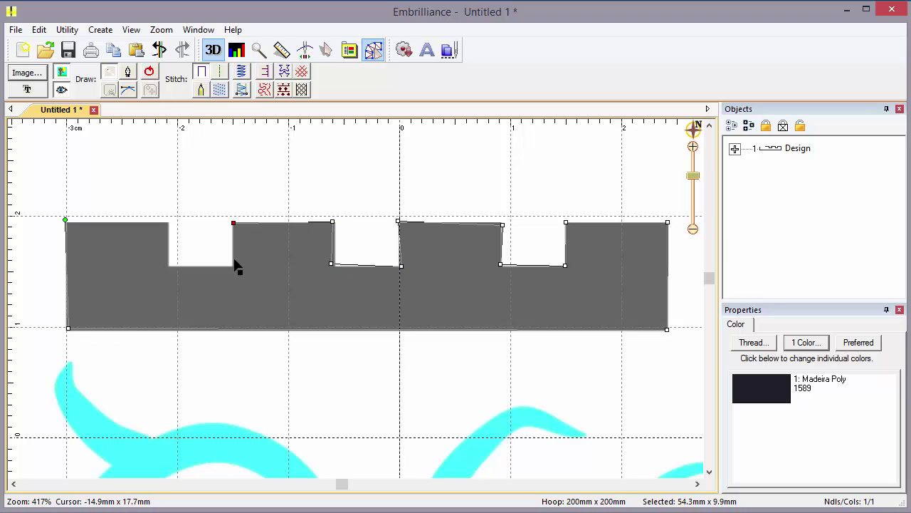
click(233, 265)
click(168, 262)
click(170, 221)
key(Return)
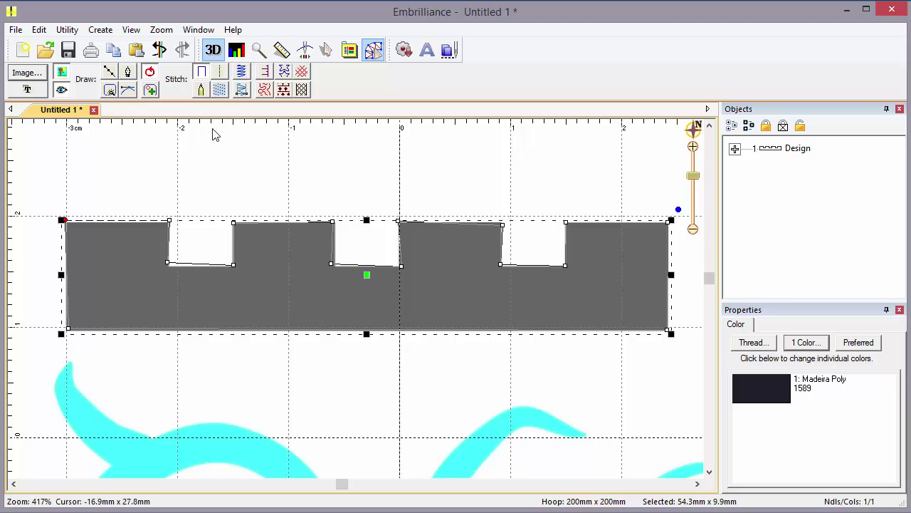
click(220, 90)
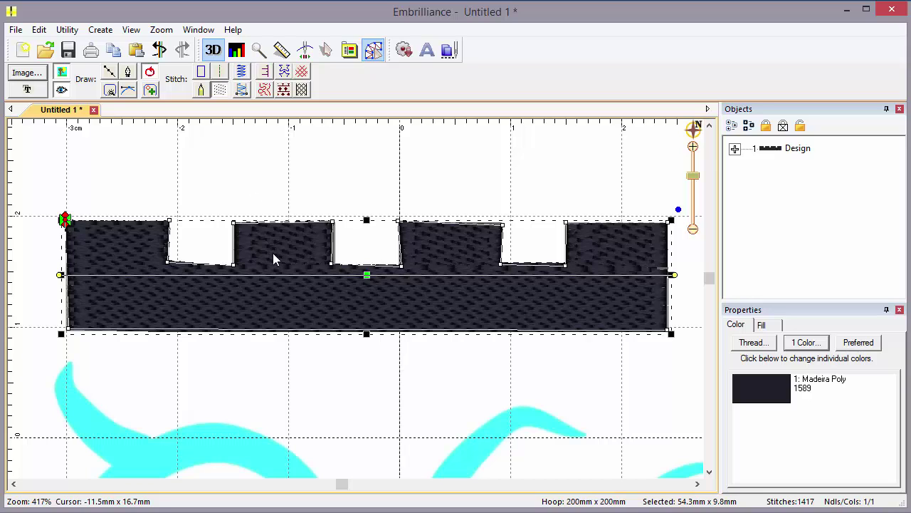
Step: Clear the selection and toggle the background image off and back on to compare it with the stitched battlement
click(378, 233)
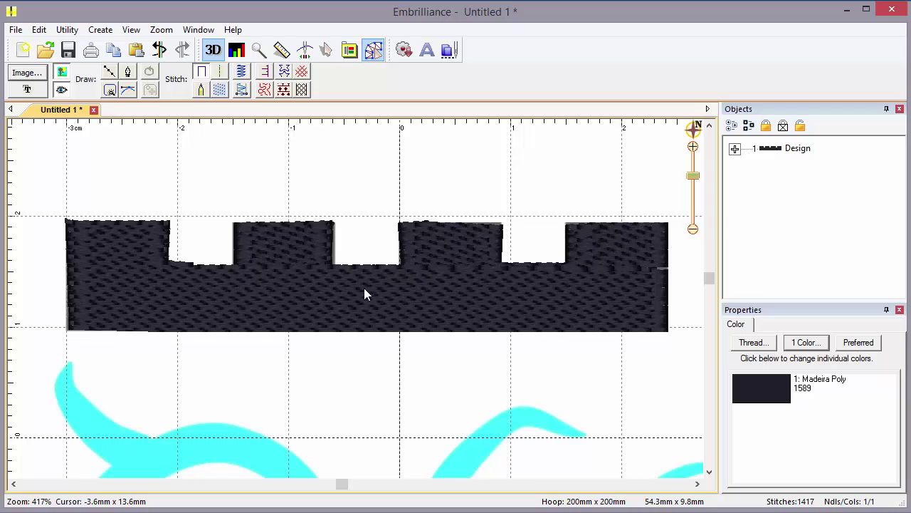
click(62, 73)
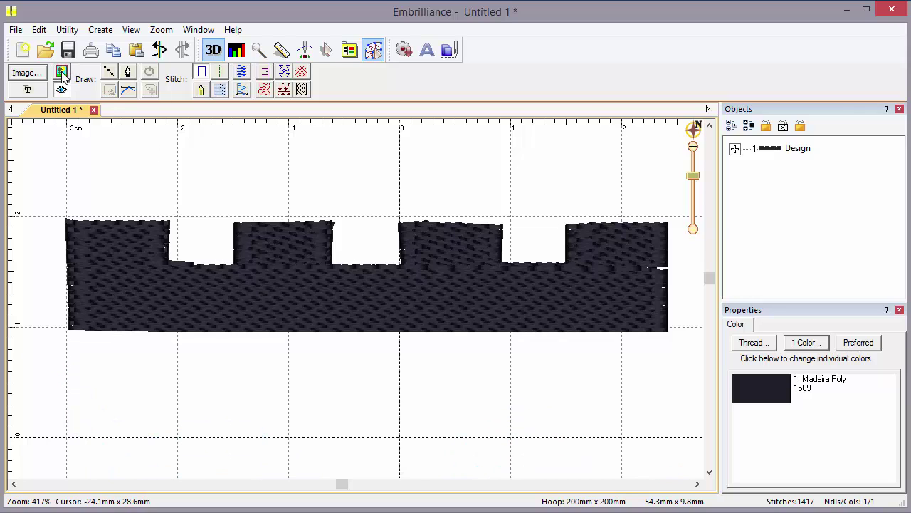
click(62, 74)
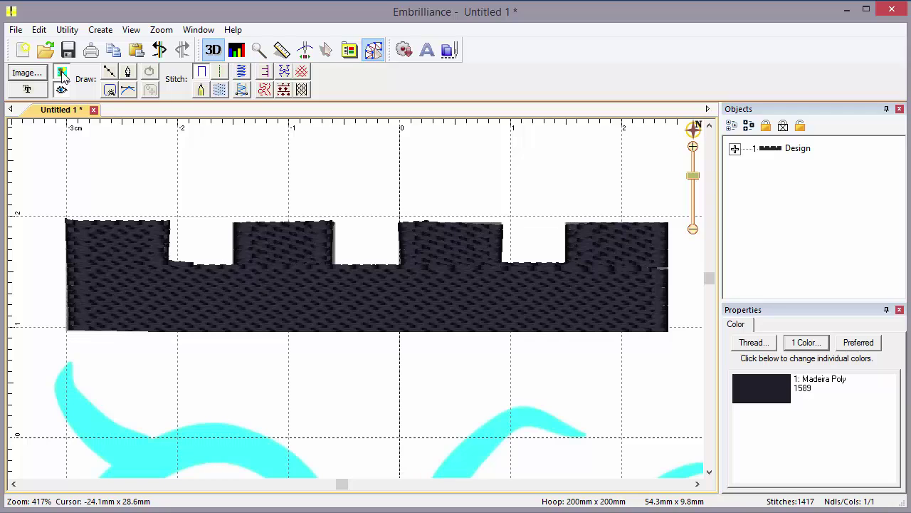
click(62, 74)
click(62, 74)
Step: Toggle the stitch display to inspect the battlement as outlines only, select the shape, and show its stitches again
click(62, 91)
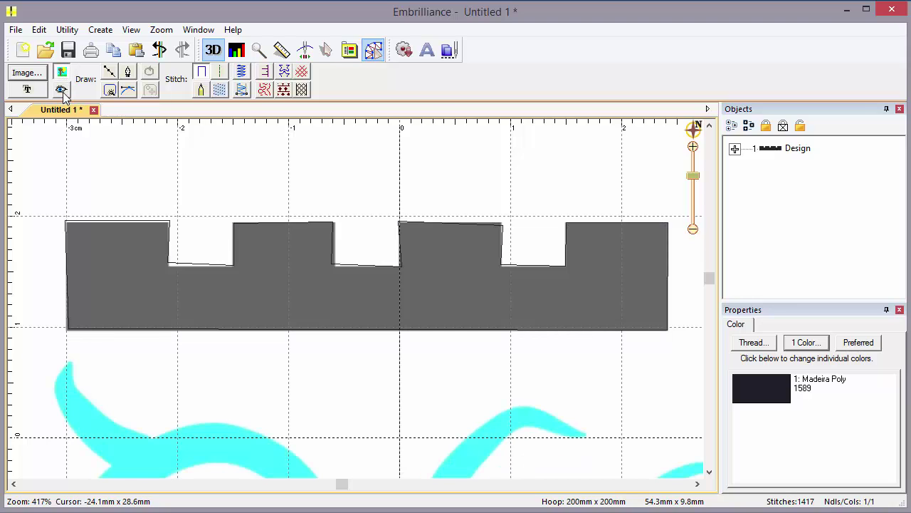
click(191, 262)
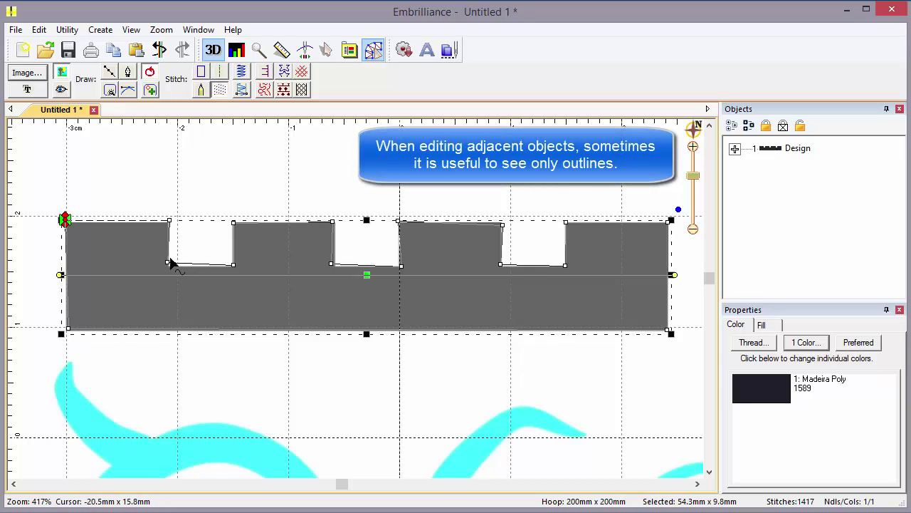
click(62, 91)
click(62, 90)
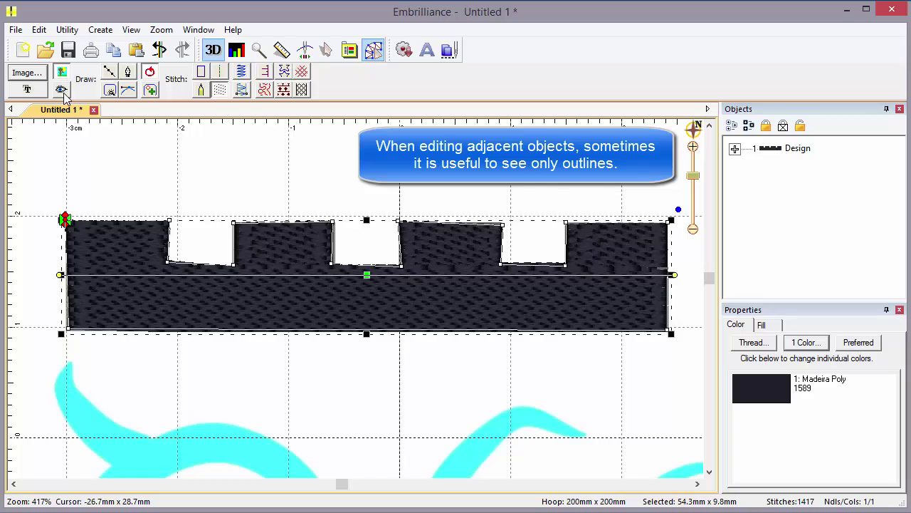
click(62, 90)
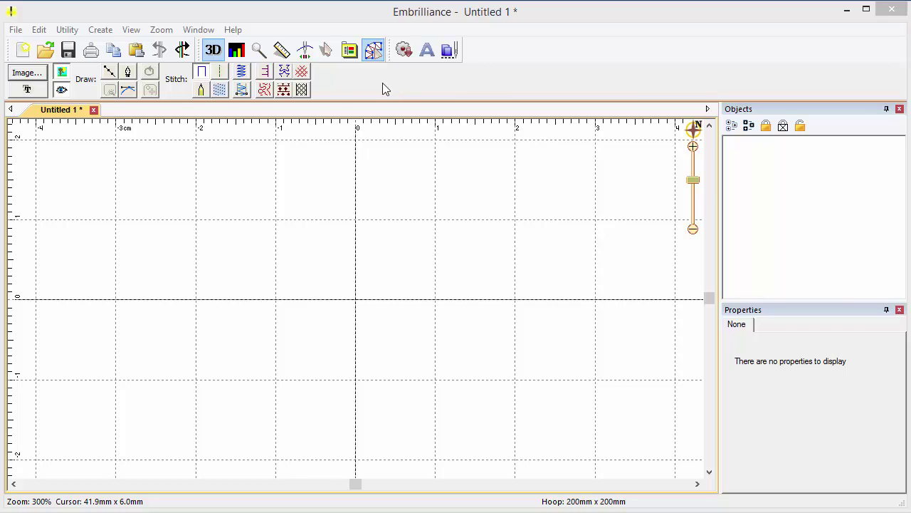
Step: Draw an open, winding curve about 33 by 19 mm with smooth points around the origin and finish the line
click(109, 72)
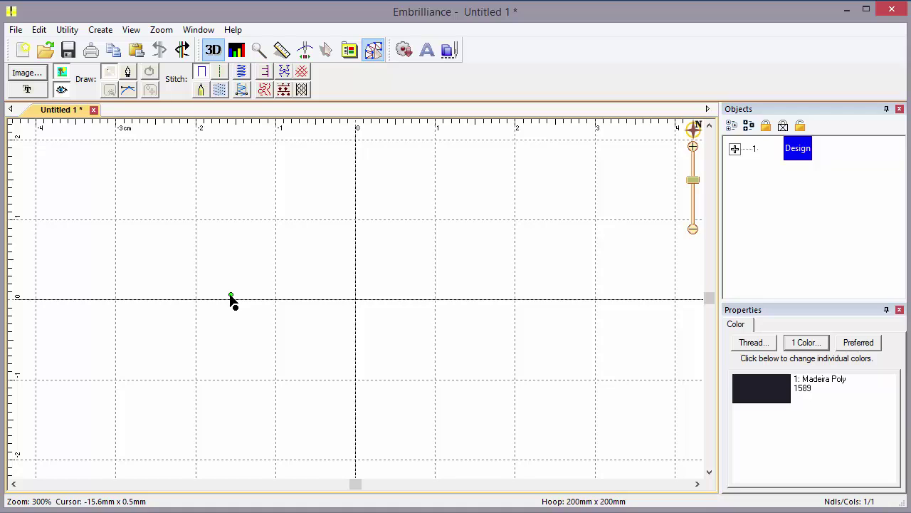
click(269, 248)
click(314, 262)
click(329, 292)
click(390, 284)
click(409, 244)
click(456, 241)
click(495, 277)
click(491, 315)
click(403, 346)
click(316, 357)
click(279, 387)
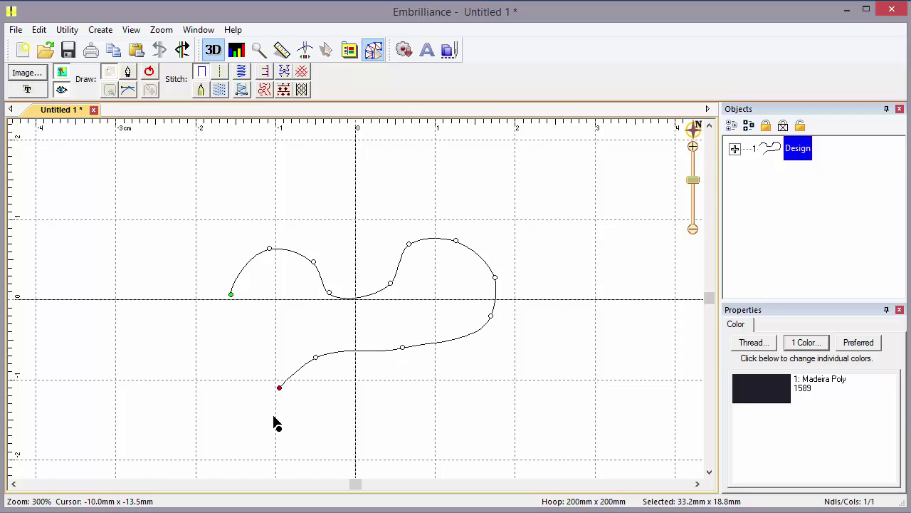
key(Return)
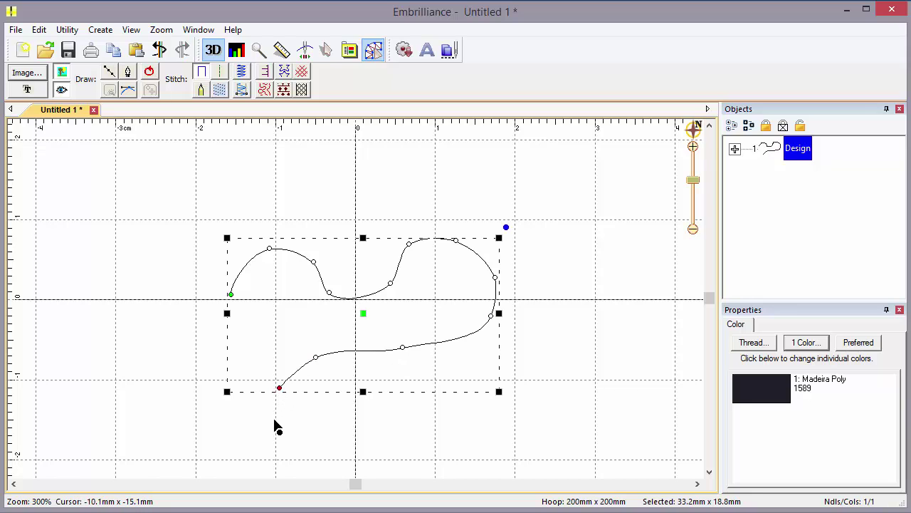
Step: Sketch a freehand wavy line about 51 by 31 mm around the first curve and extend its end with four smooth points
click(130, 75)
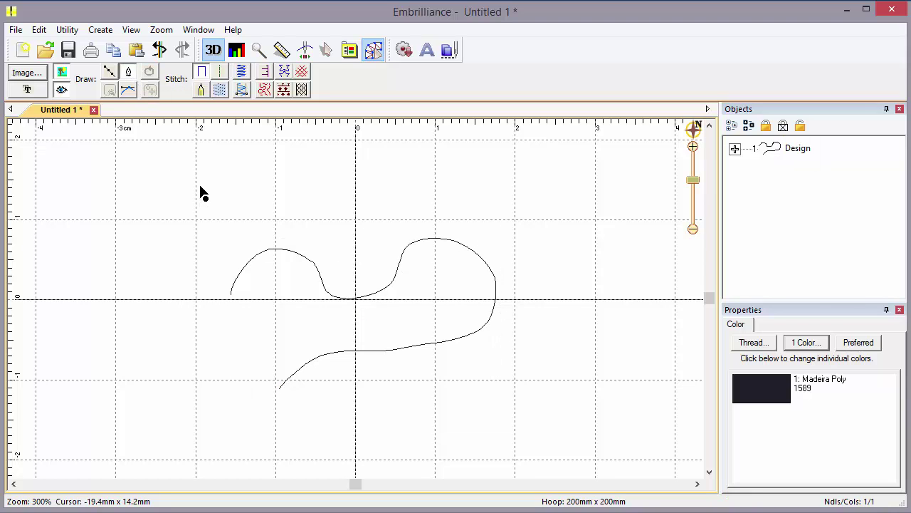
mouse_move(201, 189)
mouse_down()
mouse_move(215, 215)
mouse_move(258, 178)
mouse_move(289, 191)
mouse_move(308, 216)
mouse_move(358, 216)
mouse_move(392, 177)
mouse_move(428, 173)
mouse_move(448, 205)
mouse_move(478, 220)
mouse_move(515, 189)
mouse_move(567, 171)
mouse_move(589, 215)
mouse_move(606, 304)
mouse_move(569, 368)
mouse_move(366, 420)
mouse_up()
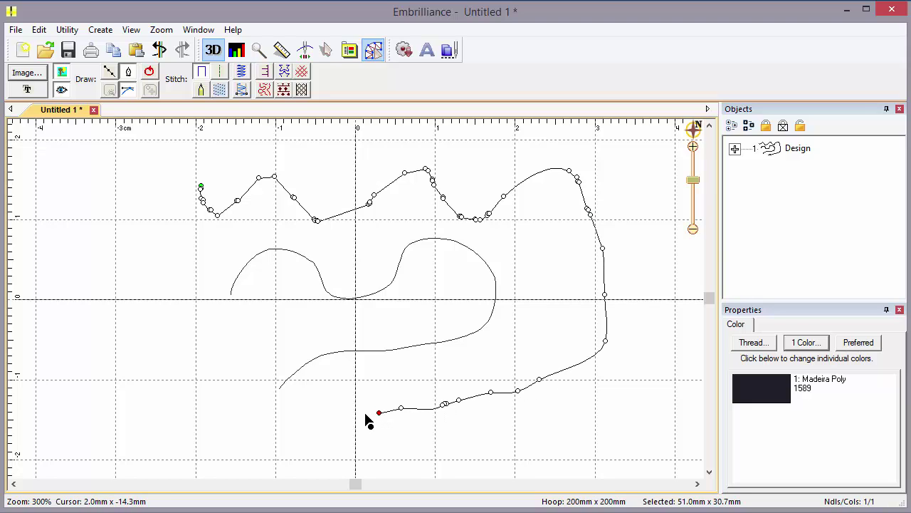
click(110, 73)
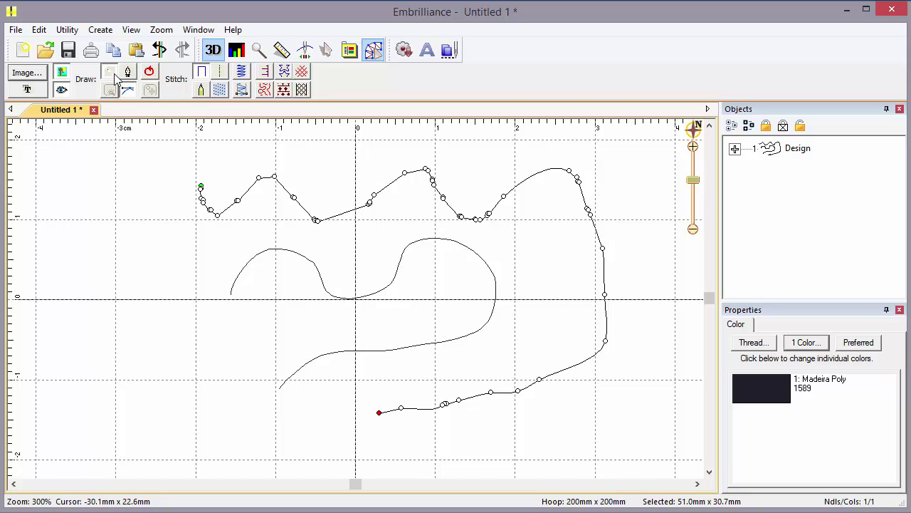
click(318, 404)
click(255, 399)
click(209, 354)
click(178, 281)
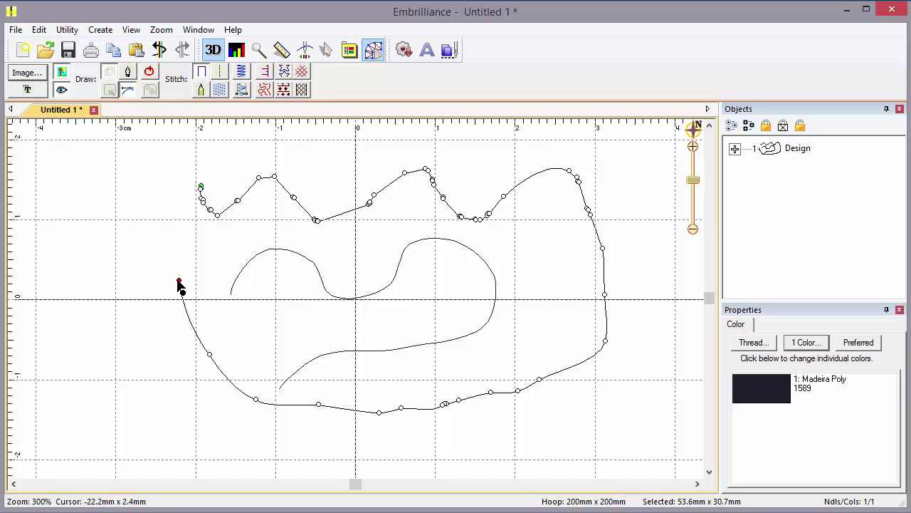
Step: Continue the outer line freehand with a loop on its left side, to about 65 by 31 mm overall, and finish it
click(128, 72)
mouse_move(170, 231)
mouse_down()
mouse_move(112, 208)
mouse_move(92, 297)
mouse_move(155, 414)
mouse_up()
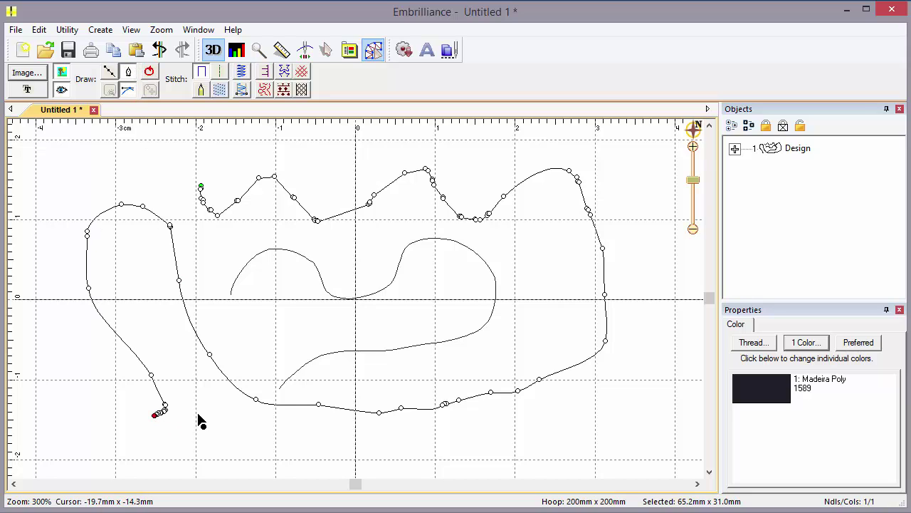
key(Return)
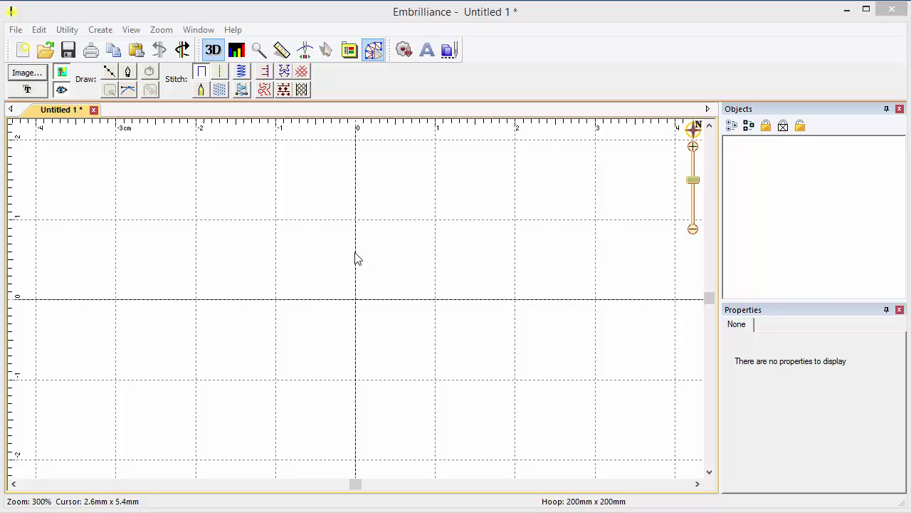
Step: Draw a rectangle about 15.6 by 12.2 mm from four straight-line corner points and close its outline
click(109, 74)
click(299, 257)
click(300, 163)
click(422, 160)
click(423, 257)
key(Return)
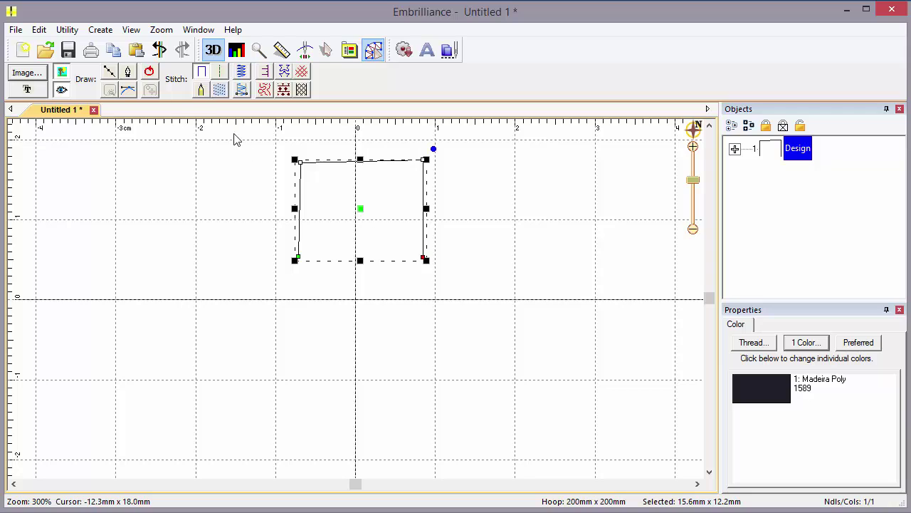
click(150, 73)
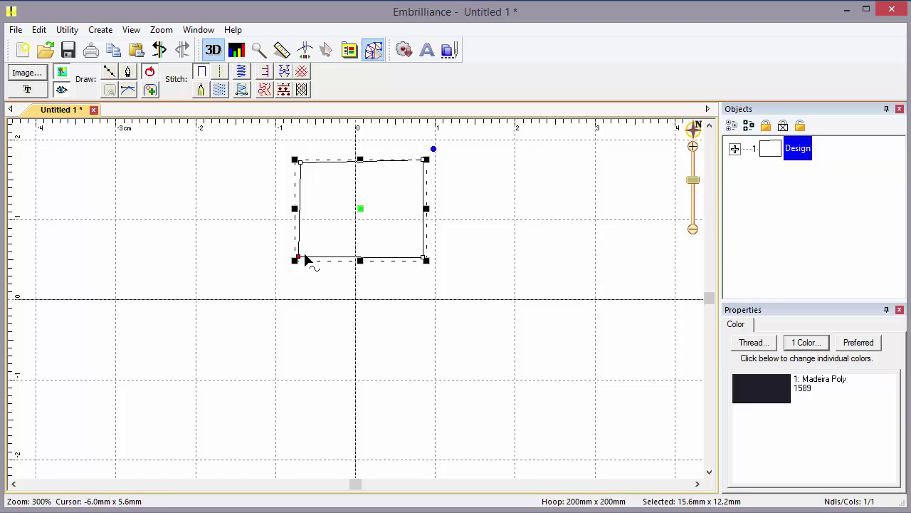
Step: Nudge the rectangle's lower-left corner, reopen the outline, and pull its start and end points apart
mouse_move(300, 261)
mouse_down()
mouse_move(339, 228)
mouse_move(270, 261)
mouse_move(315, 259)
mouse_move(297, 261)
mouse_move(301, 296)
mouse_move(307, 253)
mouse_move(306, 266)
mouse_move(299, 259)
mouse_up()
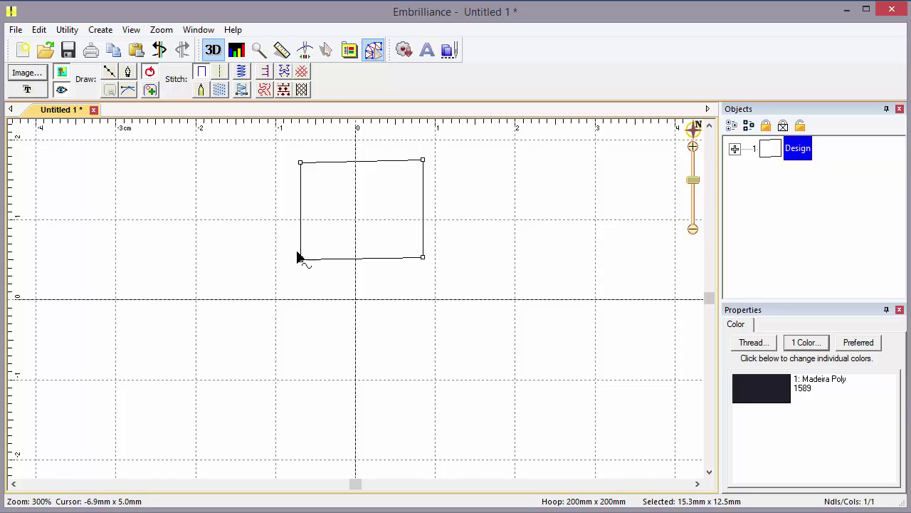
click(154, 74)
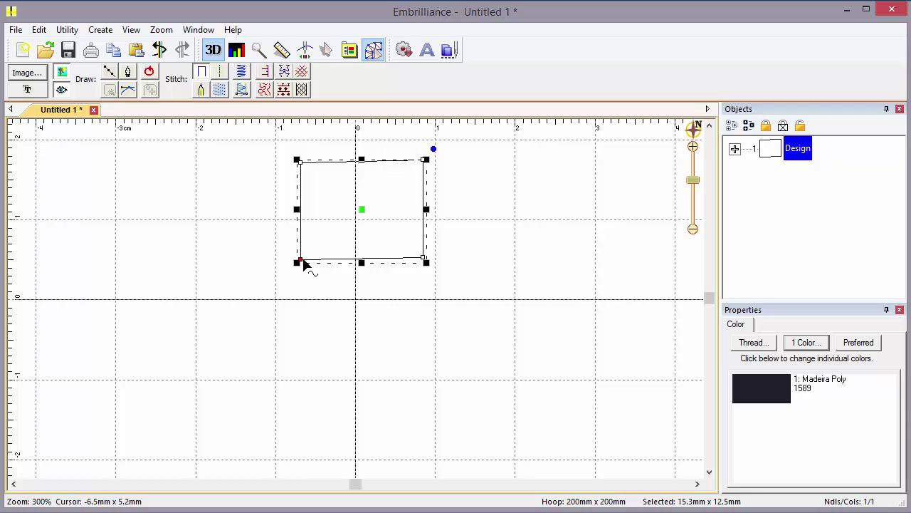
drag(307, 266, 326, 309)
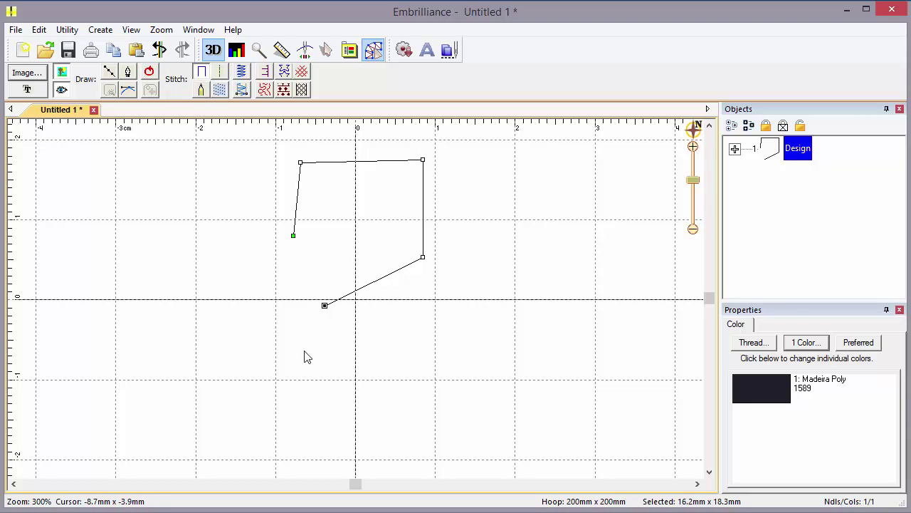
Step: Bring the end point back onto the start point, close the outline, and reposition the joined lower-left corner
drag(325, 307, 293, 237)
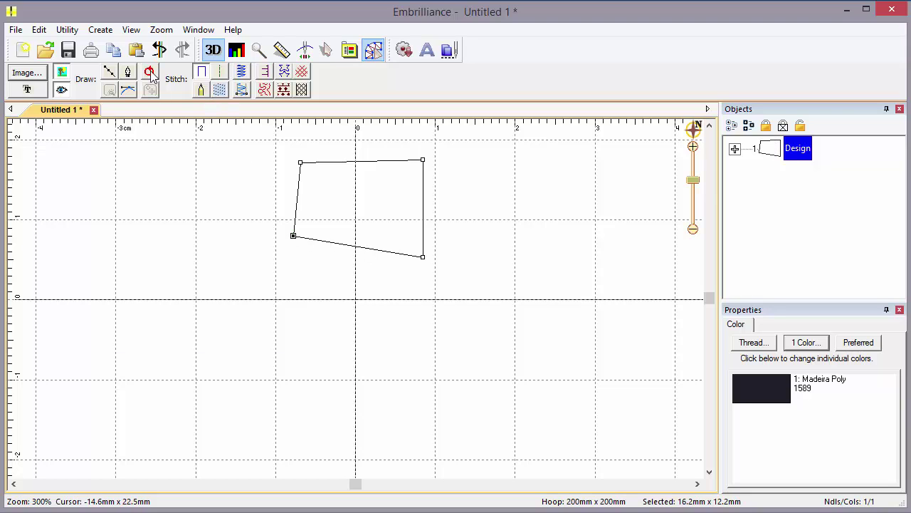
click(283, 246)
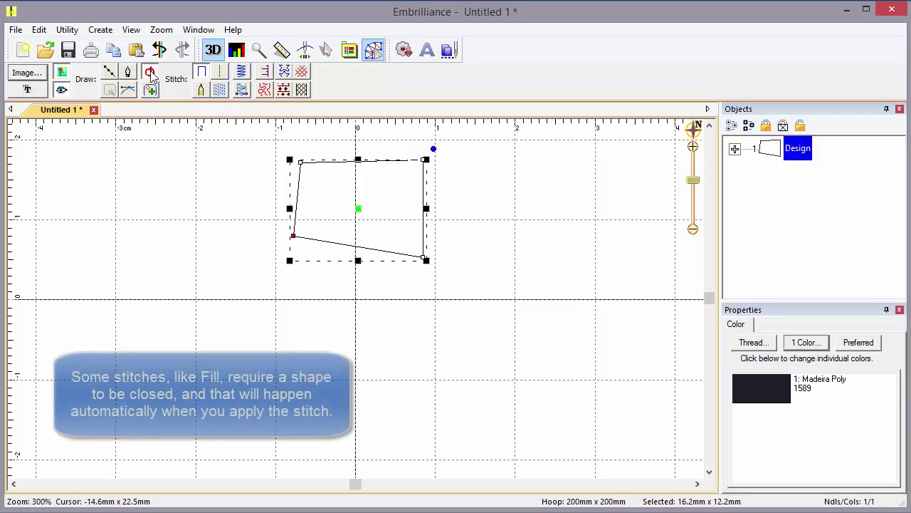
click(295, 239)
drag(294, 240, 297, 260)
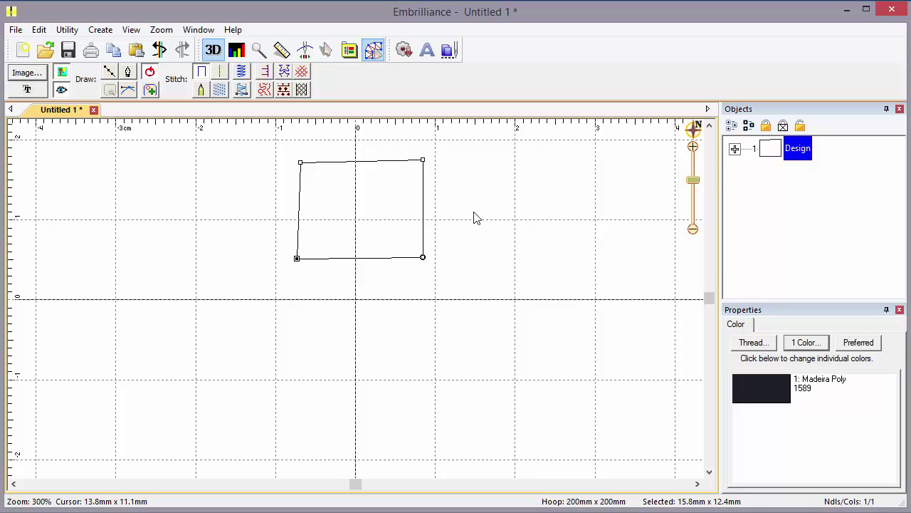
Step: Expand the design in the object list, select the rectangle outline, and enlarge it to about 49.9 by 39.2 mm
click(732, 150)
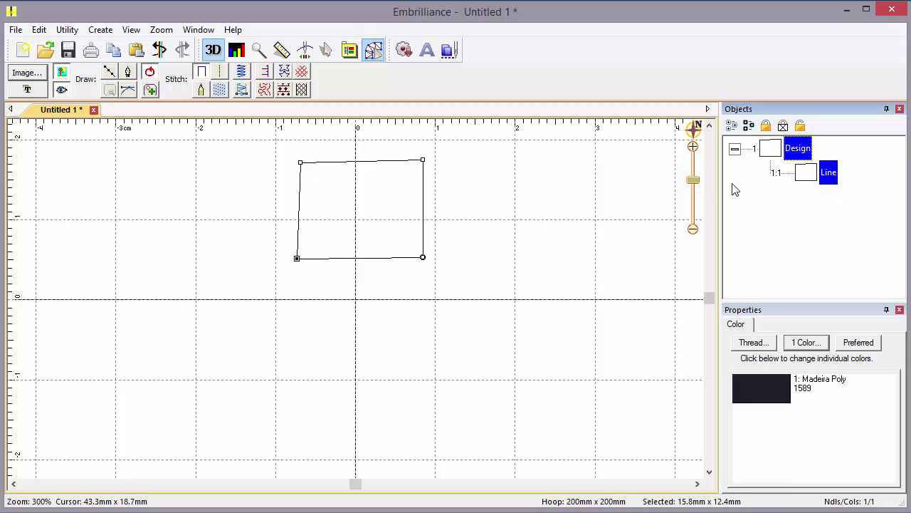
click(411, 211)
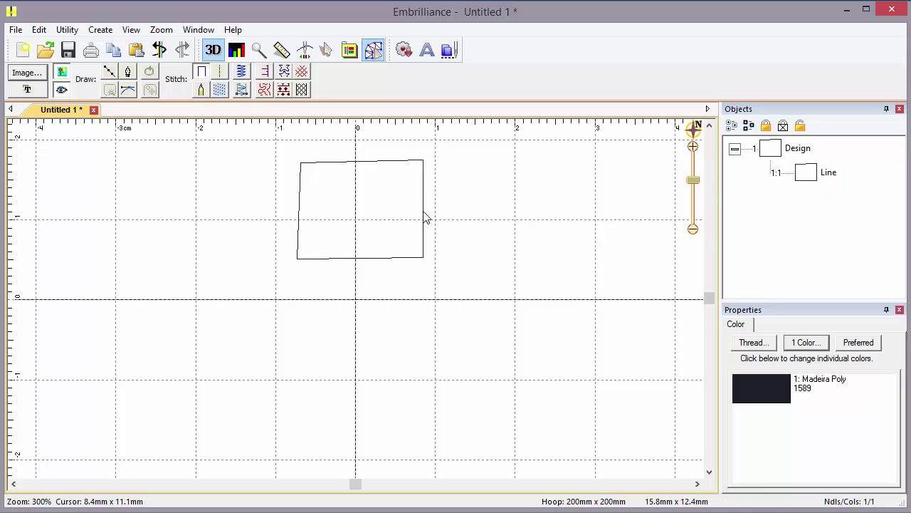
click(425, 219)
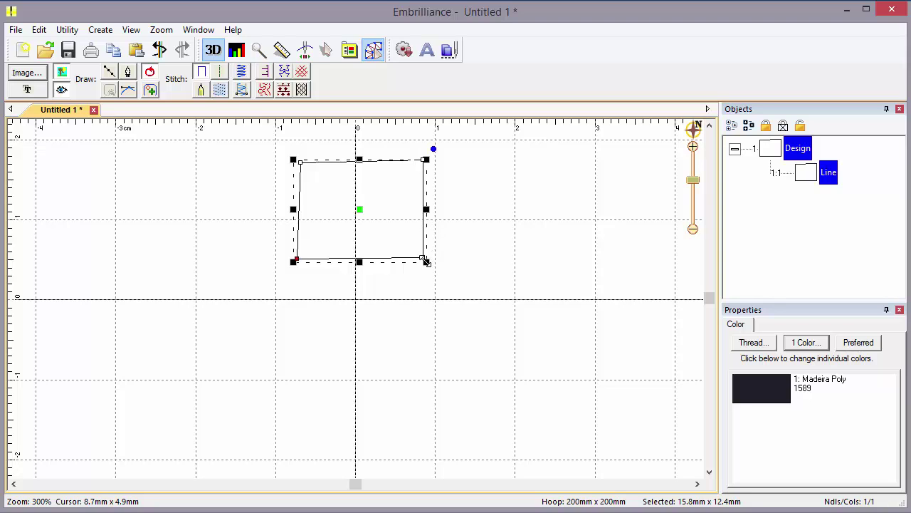
drag(425, 262, 488, 403)
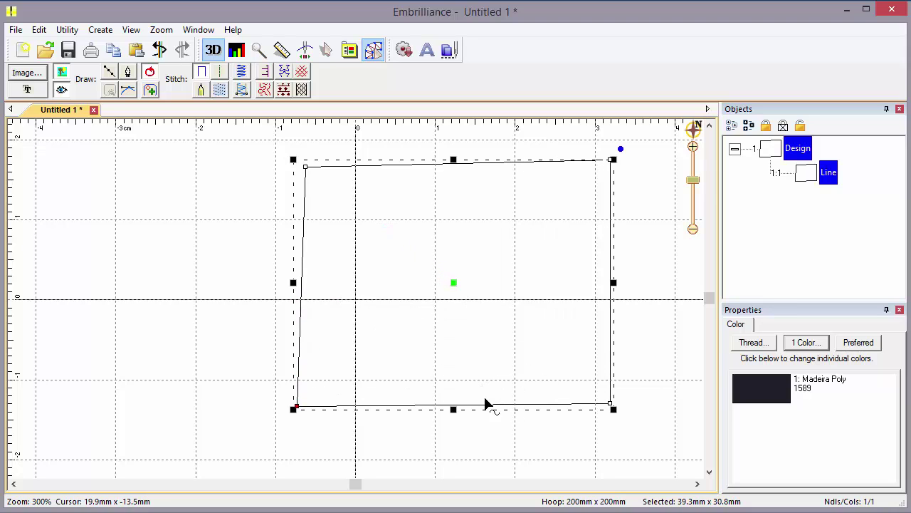
drag(292, 409, 211, 399)
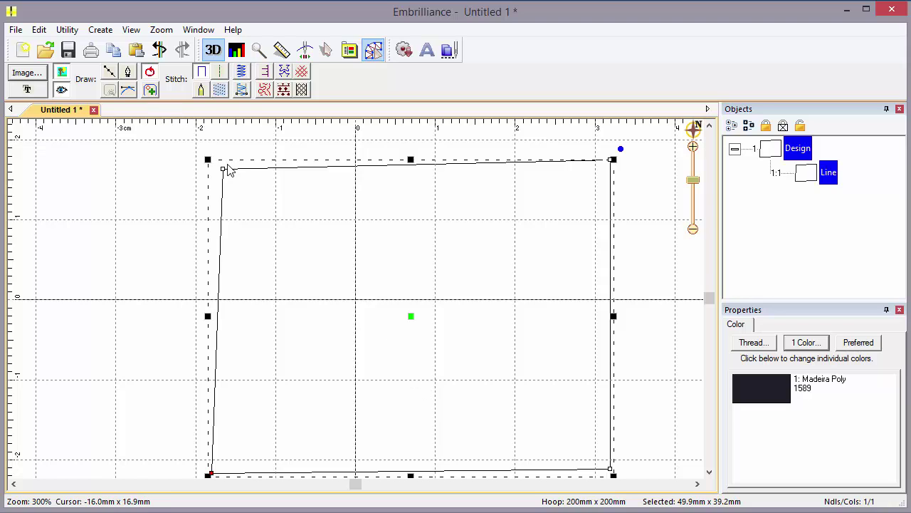
Step: Add a rounded hole about 21 mm wide inside the rectangle using five smooth points, and finish the inner outline
click(152, 91)
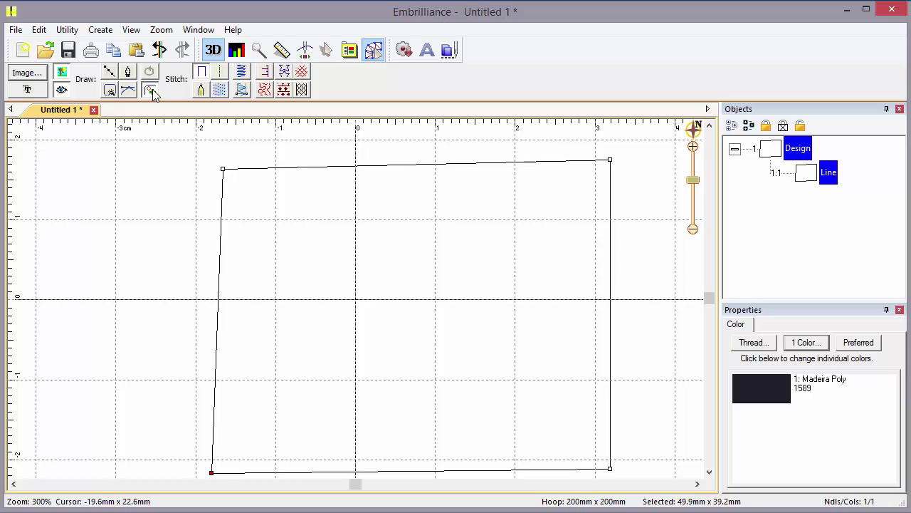
click(346, 324)
click(385, 397)
click(512, 337)
click(463, 234)
click(369, 253)
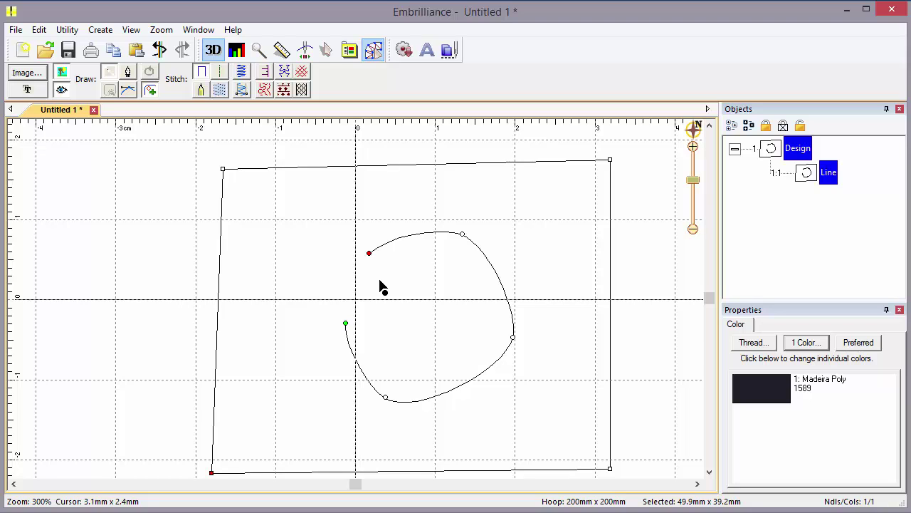
key(Return)
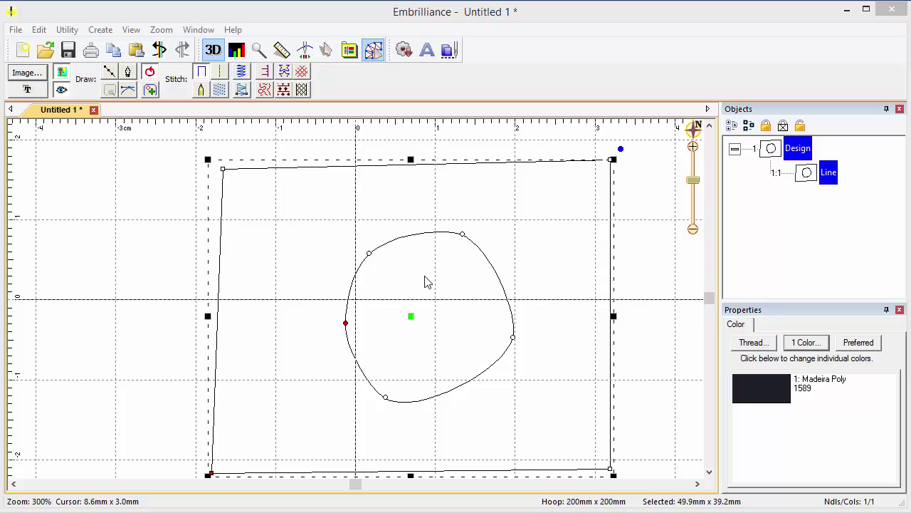
Step: Reposition the two upper points of the inner outline to make its top edge rounder
click(369, 255)
mouse_move(370, 255)
mouse_down()
mouse_move(347, 231)
mouse_move(382, 263)
mouse_move(392, 254)
mouse_move(377, 249)
mouse_up()
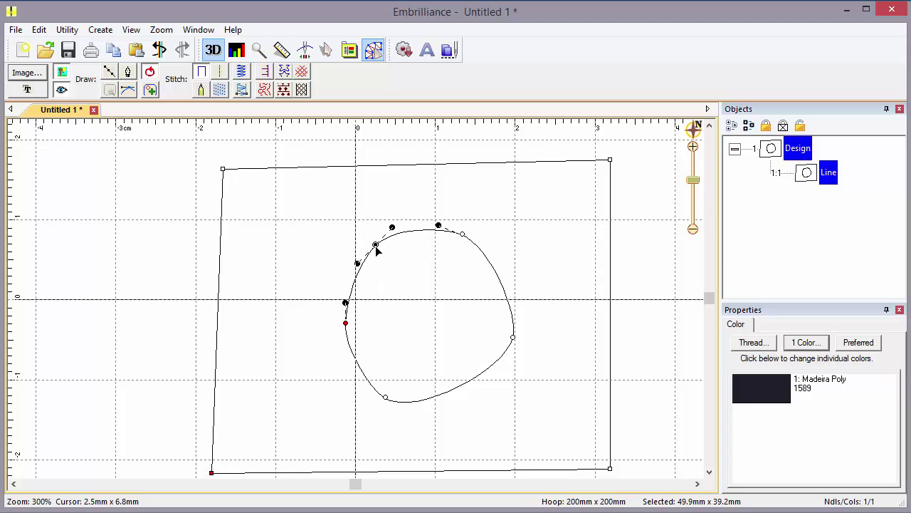
mouse_move(462, 236)
mouse_down()
mouse_move(488, 247)
mouse_move(398, 205)
mouse_move(348, 216)
mouse_move(348, 262)
mouse_move(407, 283)
mouse_move(524, 278)
mouse_up()
mouse_move(479, 239)
mouse_down()
mouse_move(476, 283)
mouse_move(478, 242)
mouse_up()
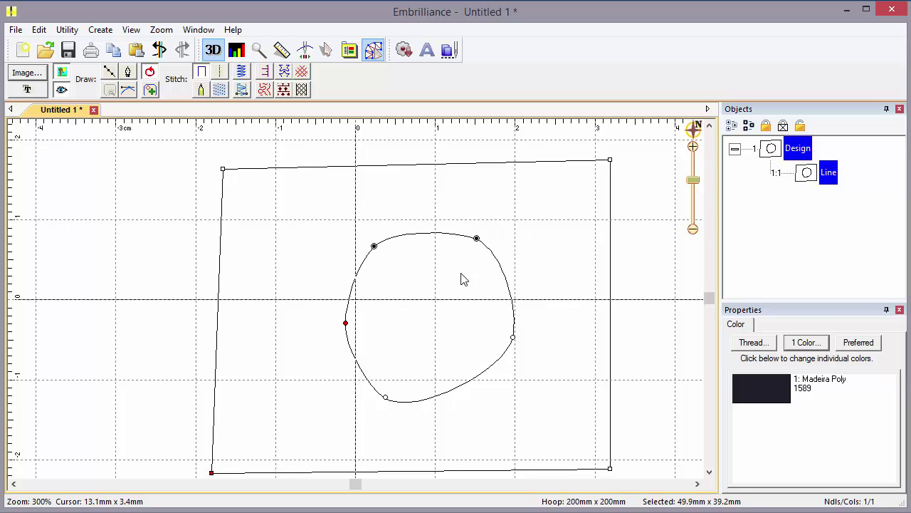
click(476, 249)
click(477, 243)
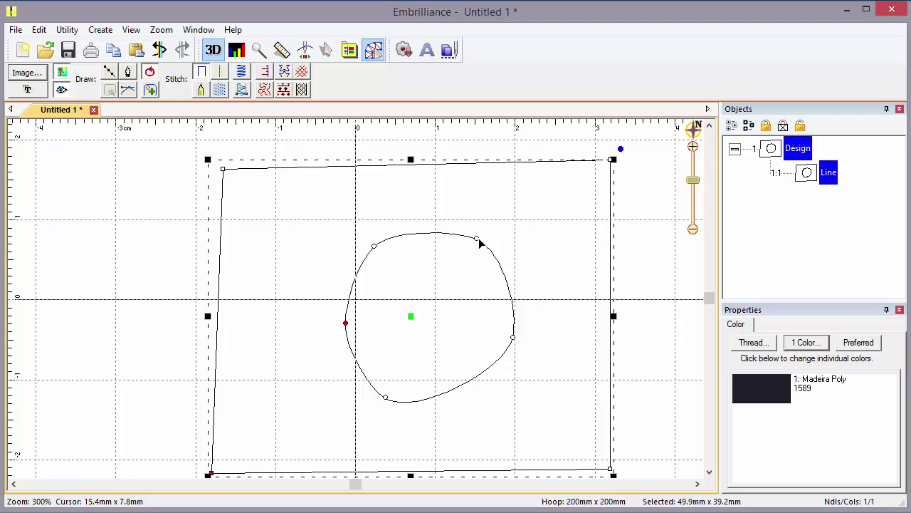
Step: Try pulling the inner outline's top curve upward between its two upper points using curve handles
click(477, 240)
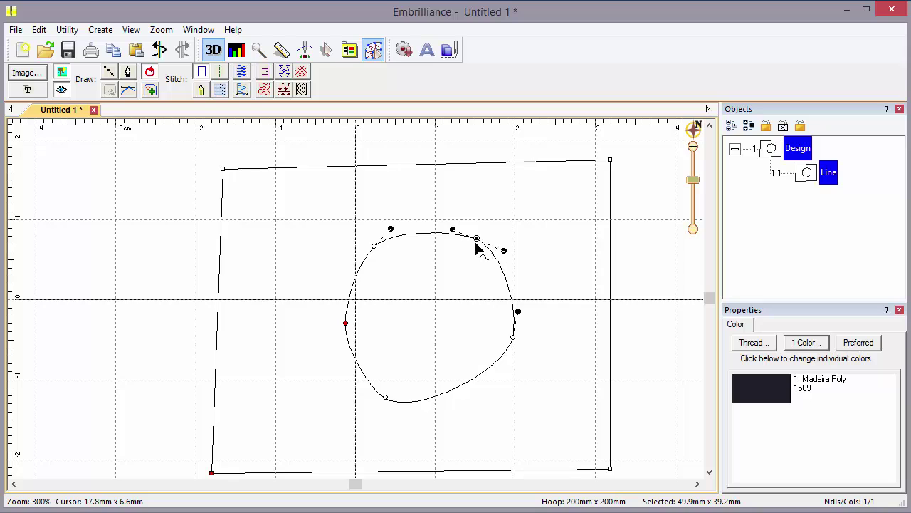
drag(430, 239, 430, 180)
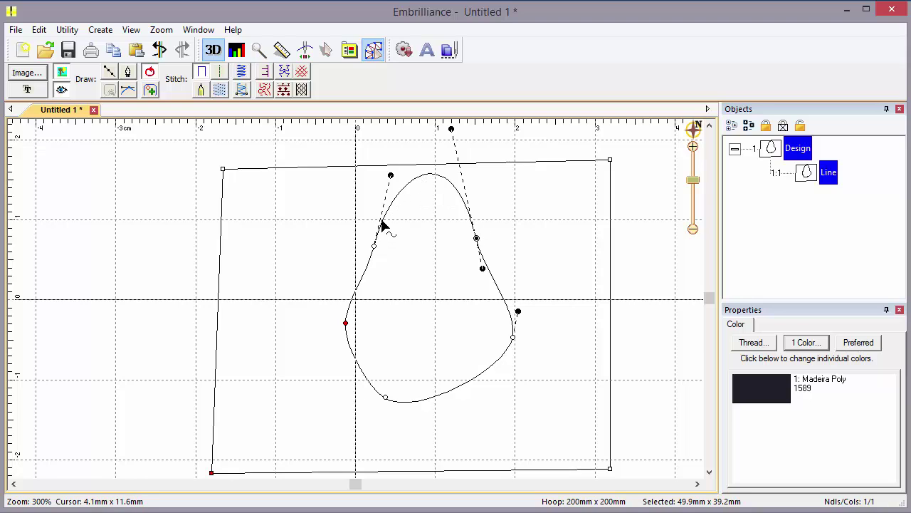
Step: Switch to point editing without curve handles, then insert a point midway along the inner outline's top edge and set it slightly above the edge
click(129, 93)
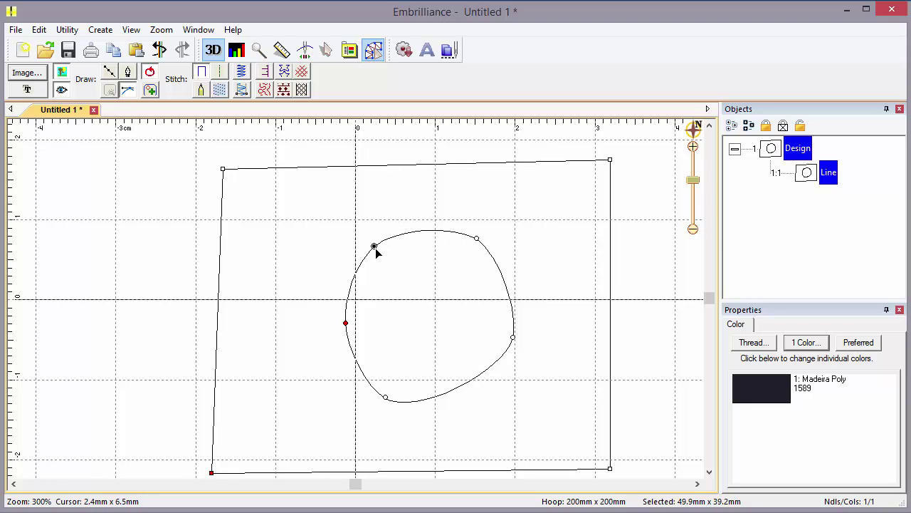
click(423, 232)
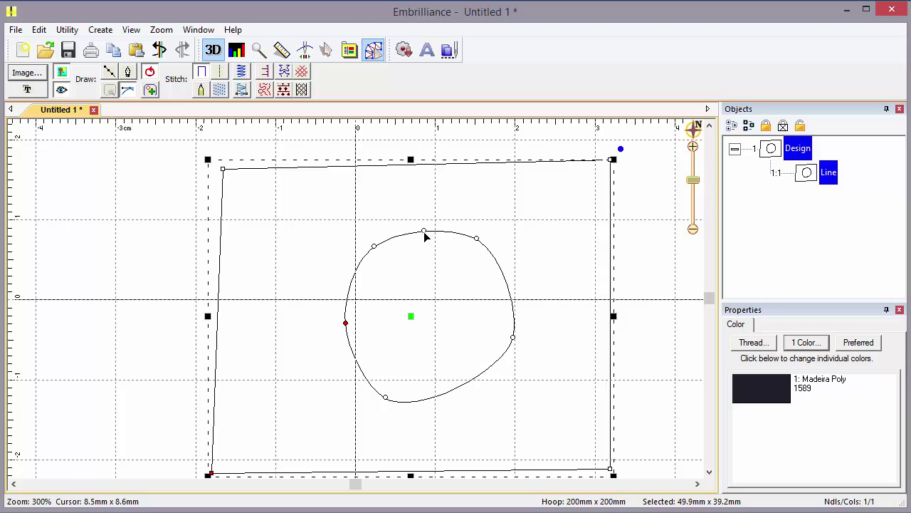
drag(424, 231, 426, 175)
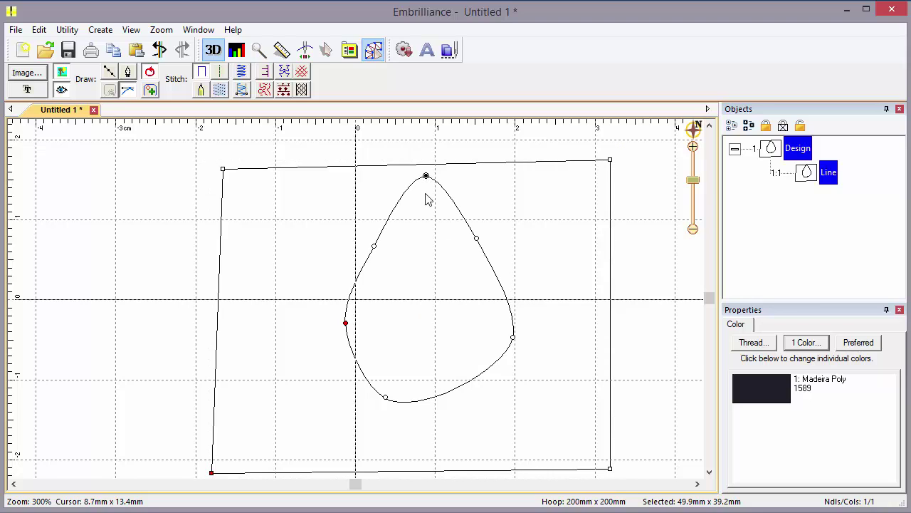
click(399, 205)
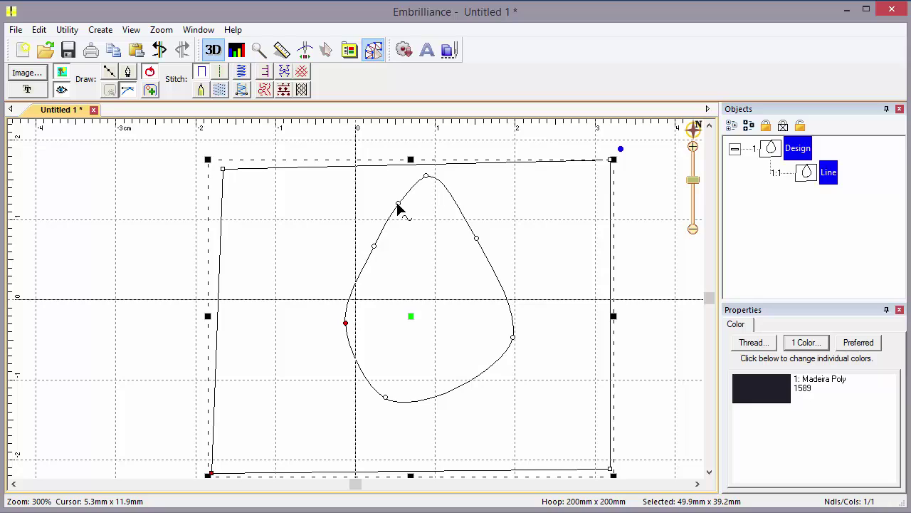
click(398, 205)
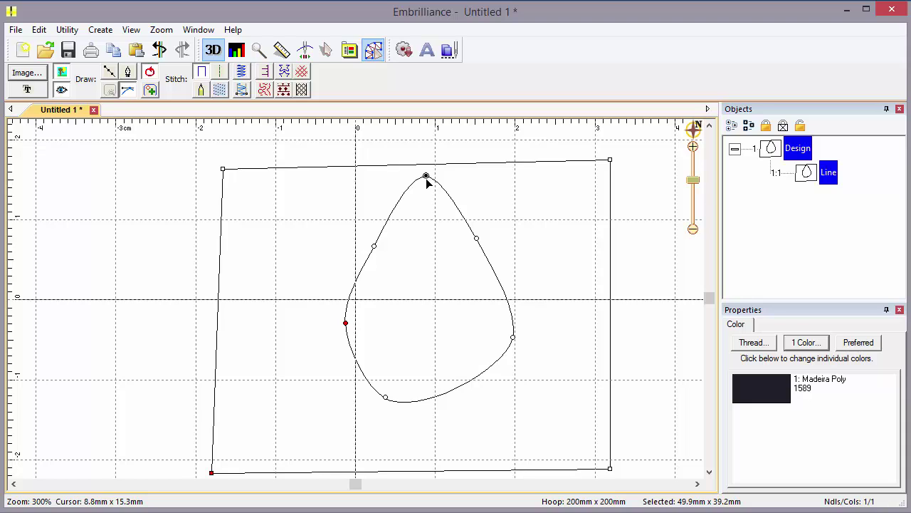
drag(427, 180, 420, 225)
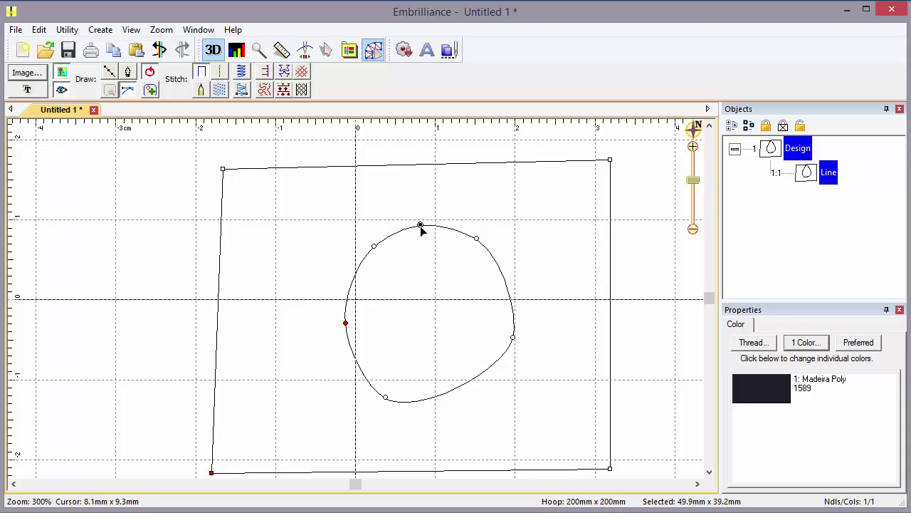
Step: Round the bottom of the inner outline by moving its lower-left point and inserting a new point at the lower right
drag(386, 397, 393, 379)
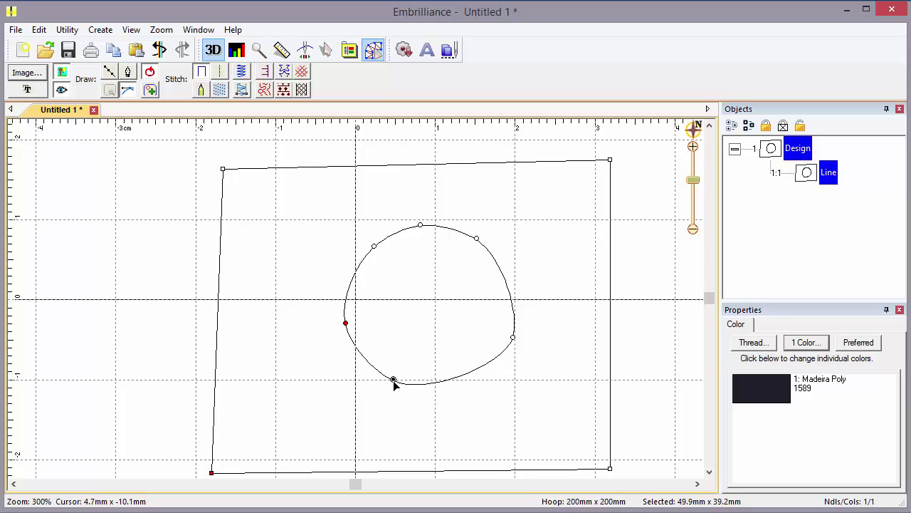
click(464, 376)
drag(466, 379, 470, 385)
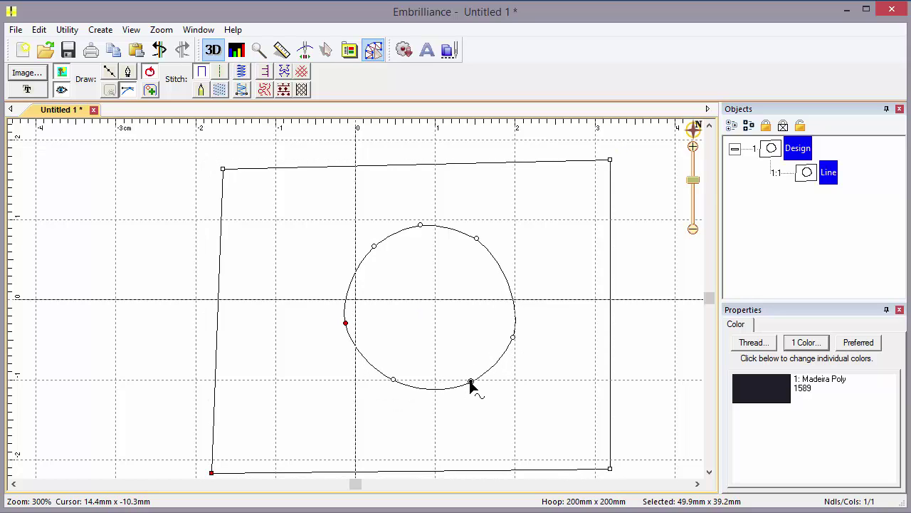
drag(394, 382, 388, 384)
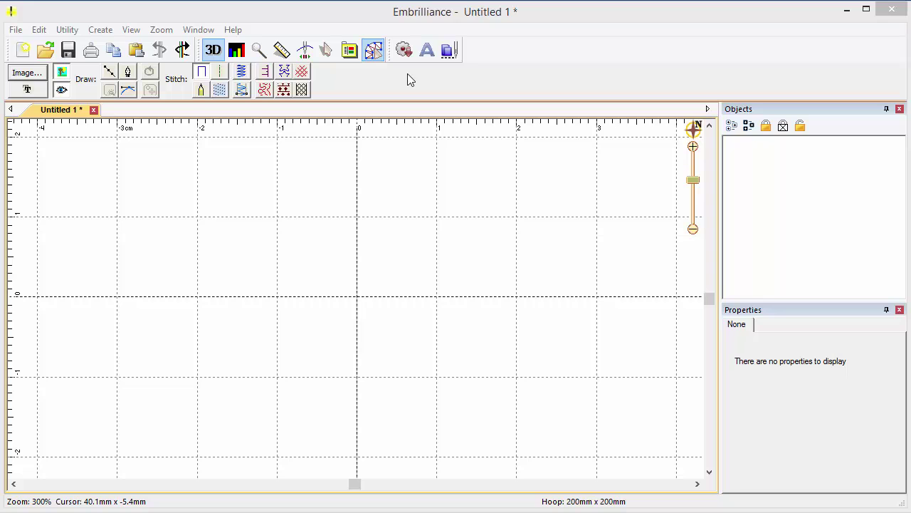
Step: Load satins l2.jpg as the background image and trace its dark grey battlement shape with the magic wand
click(27, 72)
click(445, 444)
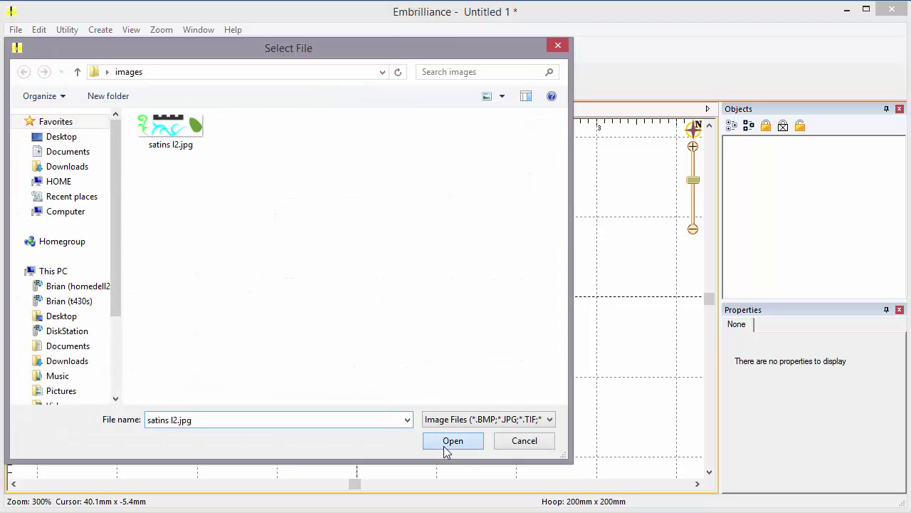
drag(708, 299, 710, 281)
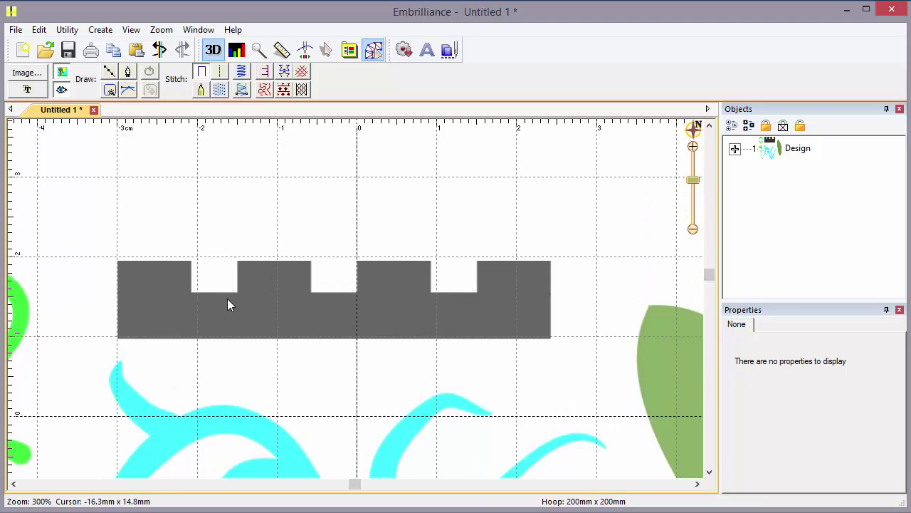
scroll(227, 298, up, 1)
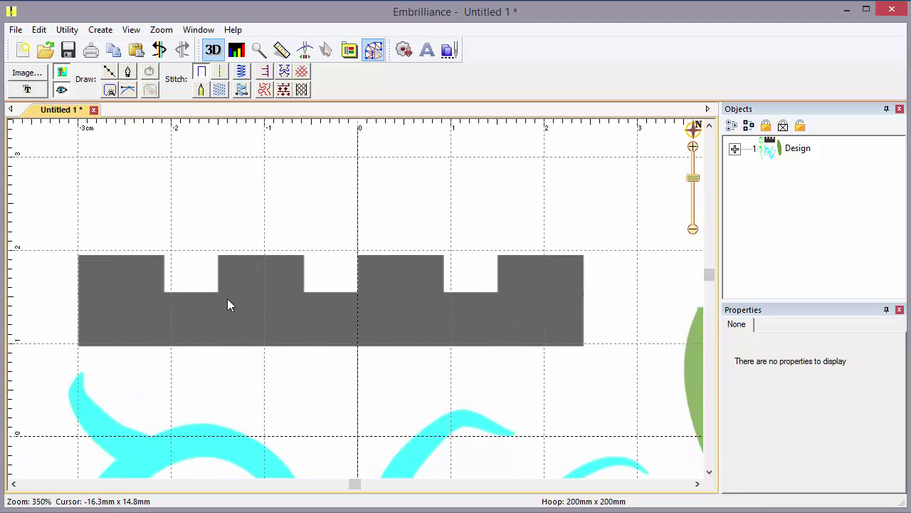
click(110, 90)
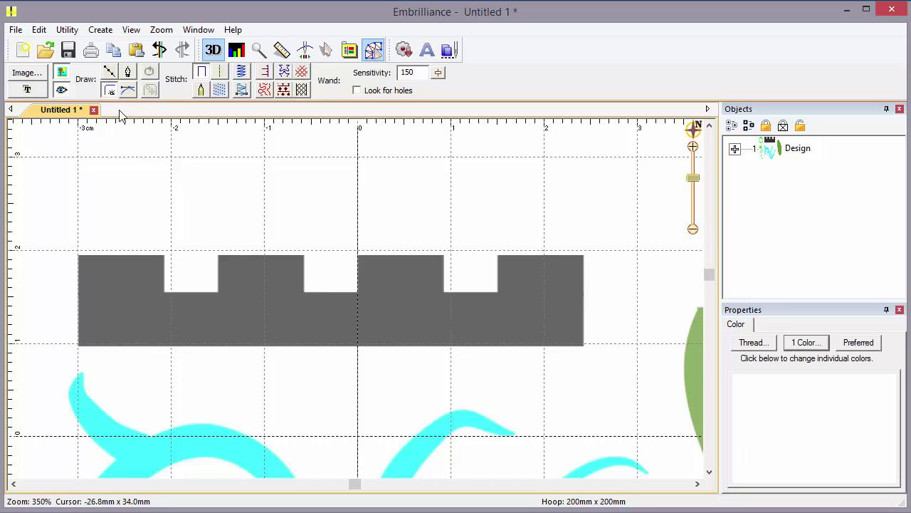
click(235, 284)
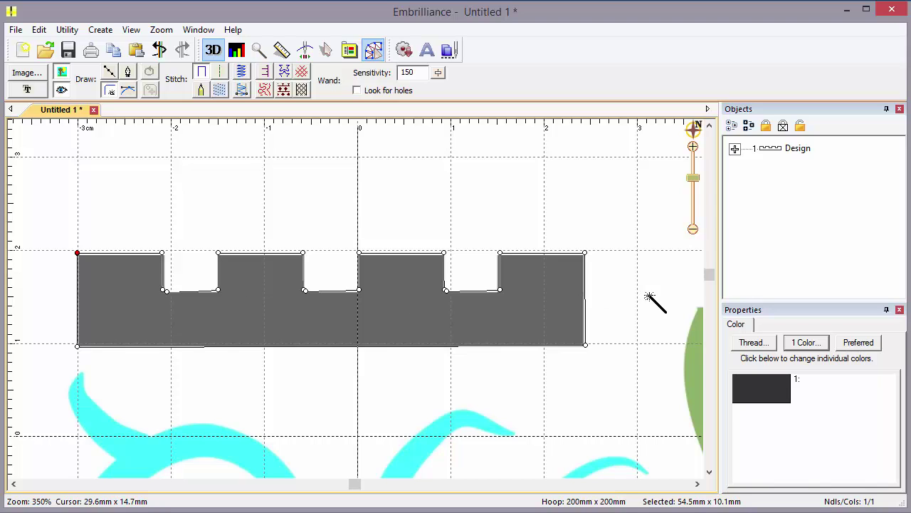
Step: Trace the cyan scroll shape in the background image with the magic wand and leave the tool
drag(709, 274, 712, 304)
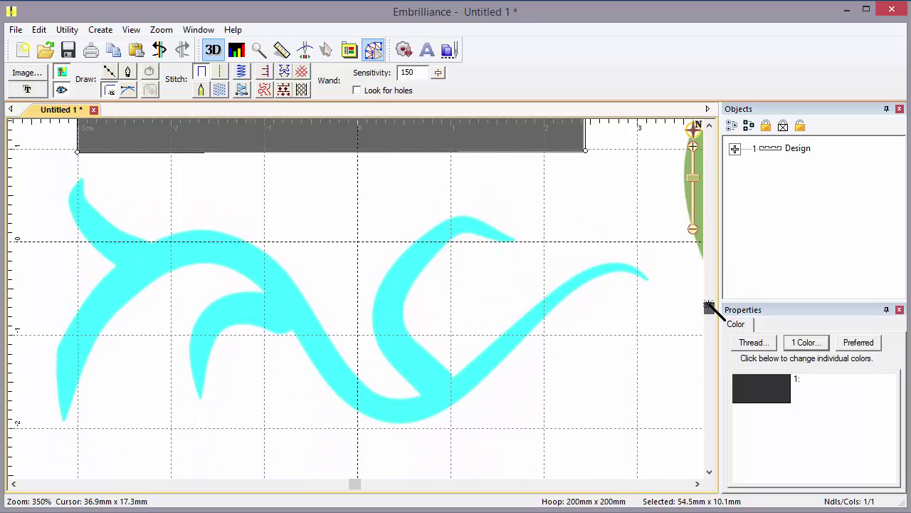
click(283, 300)
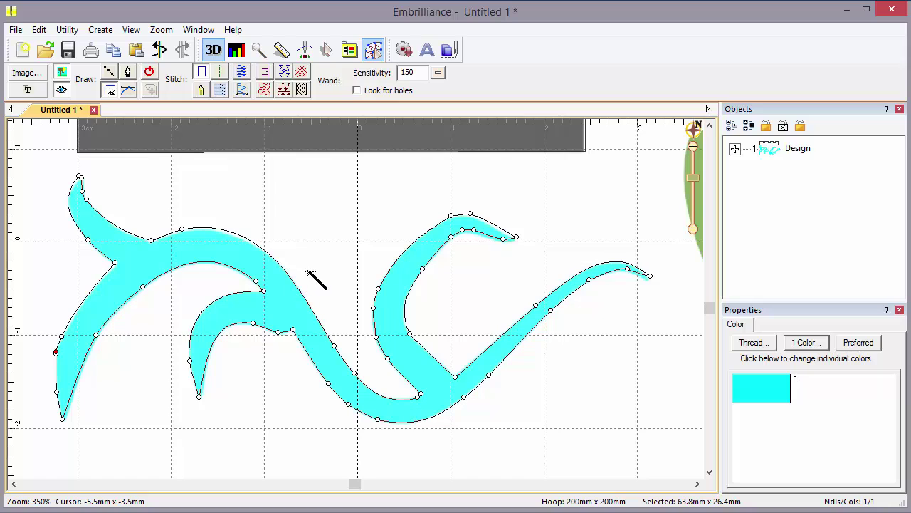
key(Escape)
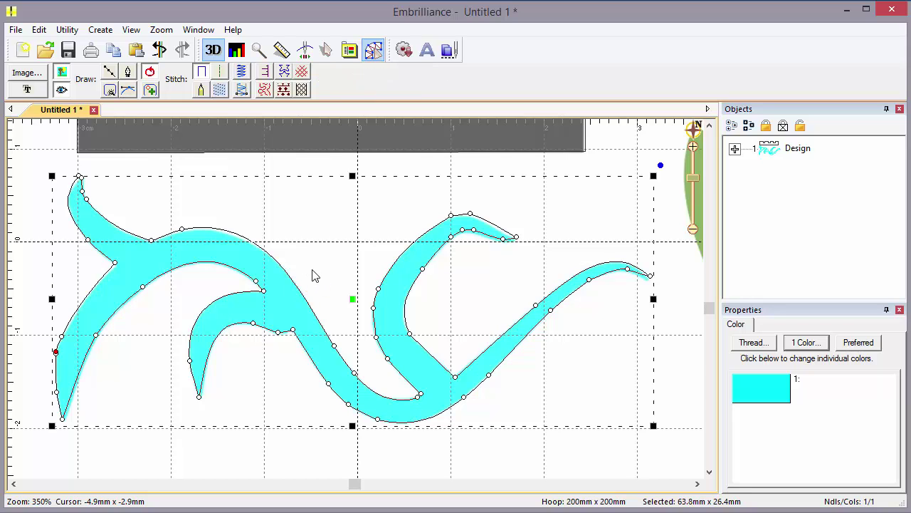
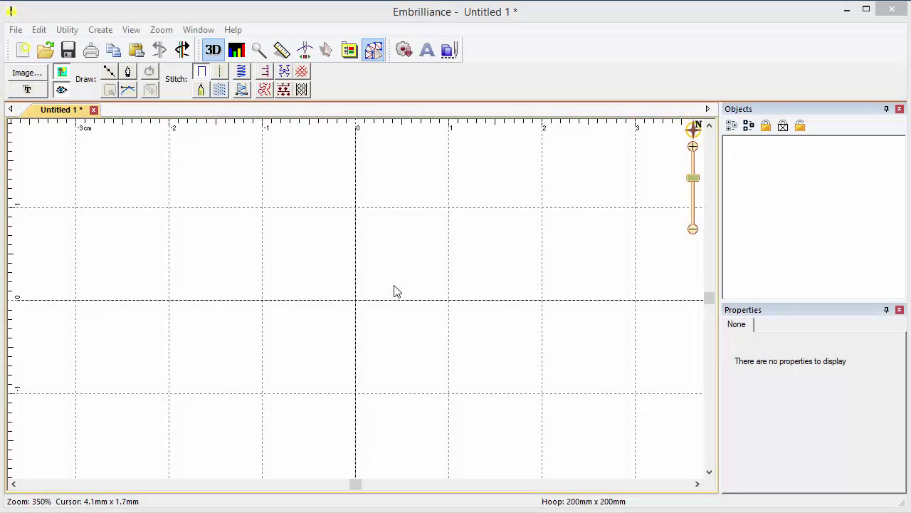
click(100, 30)
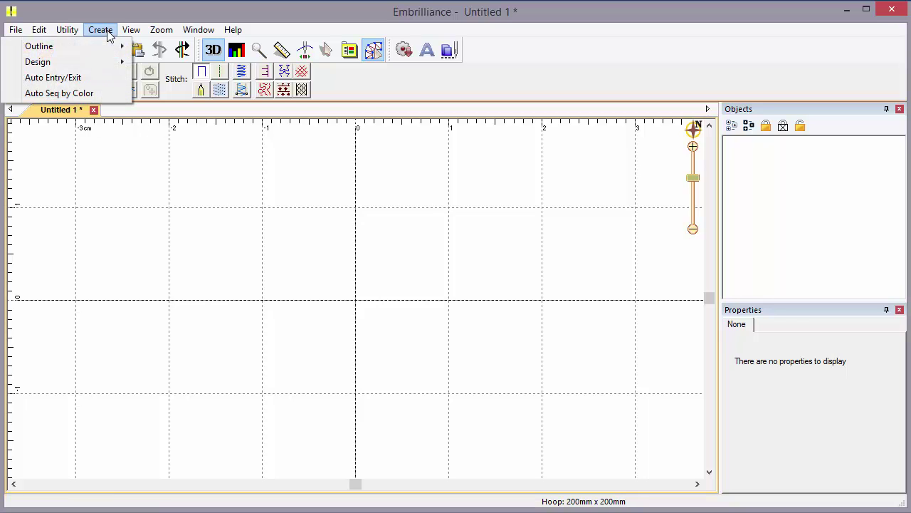
mouse_move(111, 46)
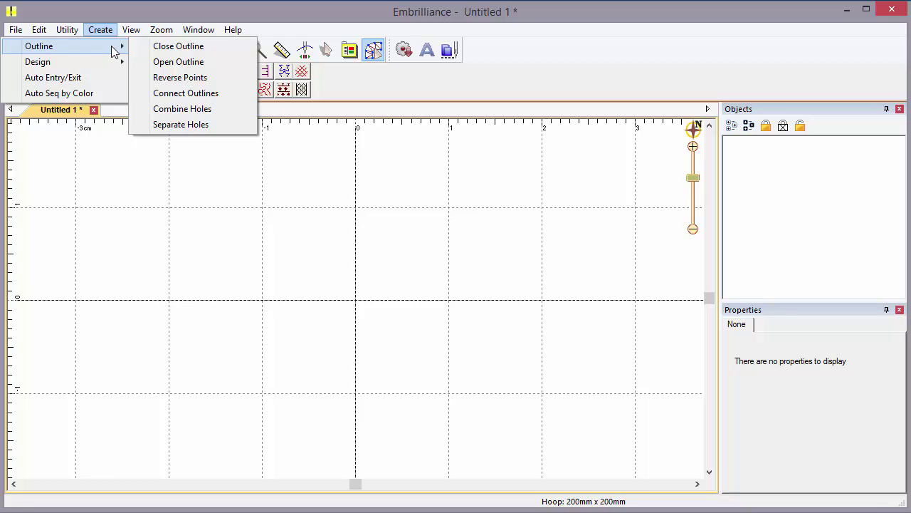
click(178, 61)
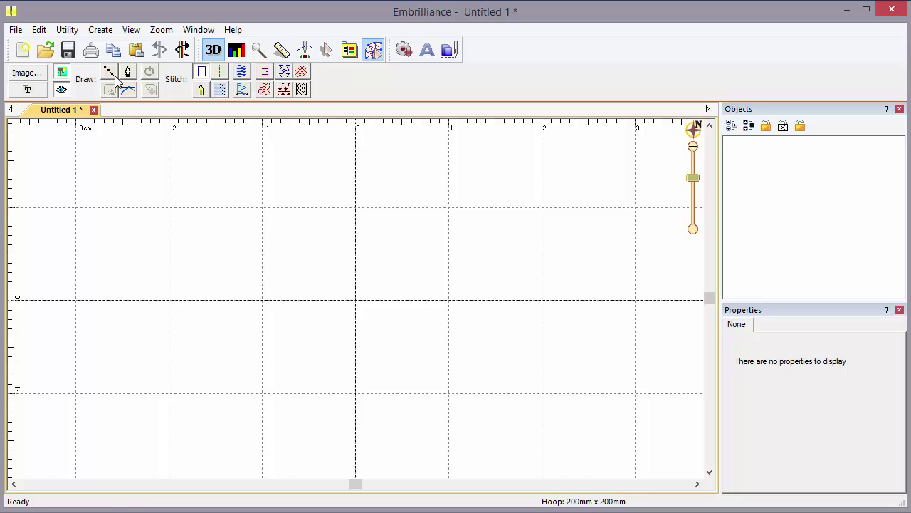
Step: Draw an open arch about 14.4 by 10.8 mm with four smooth points above the horizontal centre line
click(301, 297)
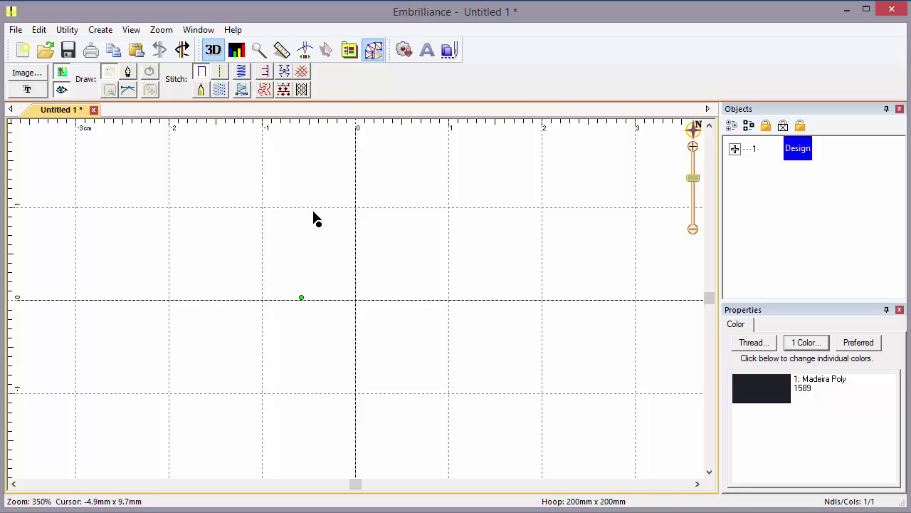
click(310, 209)
click(413, 211)
click(423, 297)
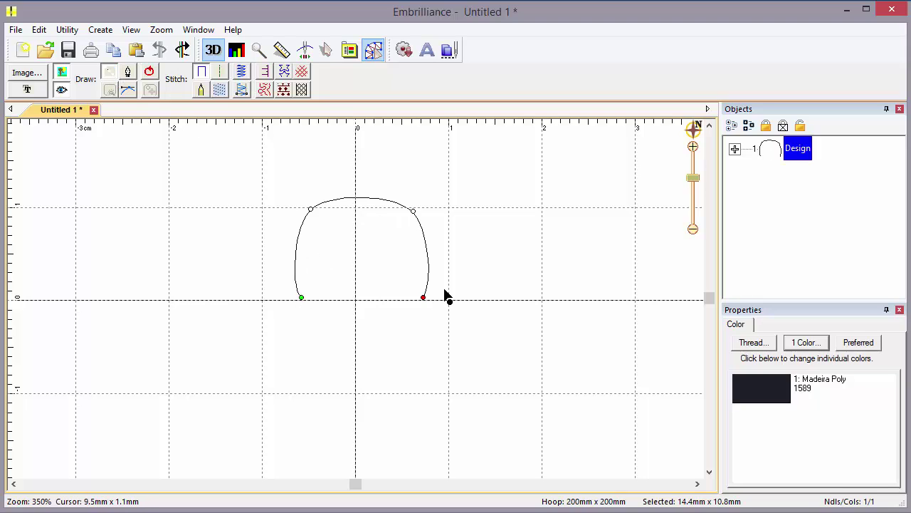
key(Return)
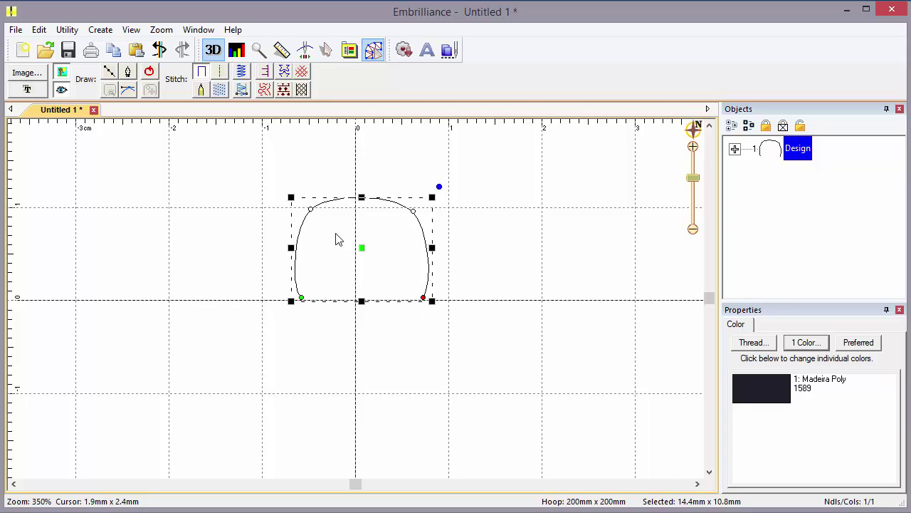
Step: Apply the appliqué stitch with inward prongs to the arch and reverse its outline points
click(265, 73)
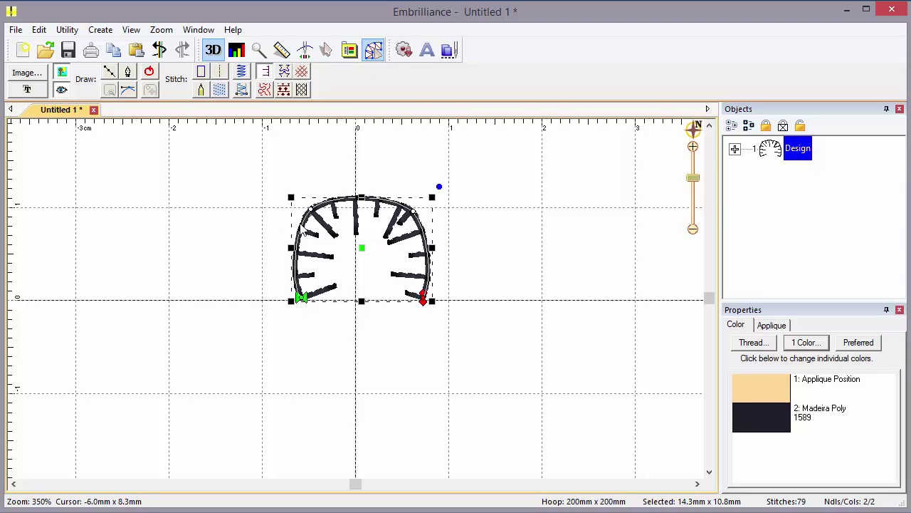
click(104, 31)
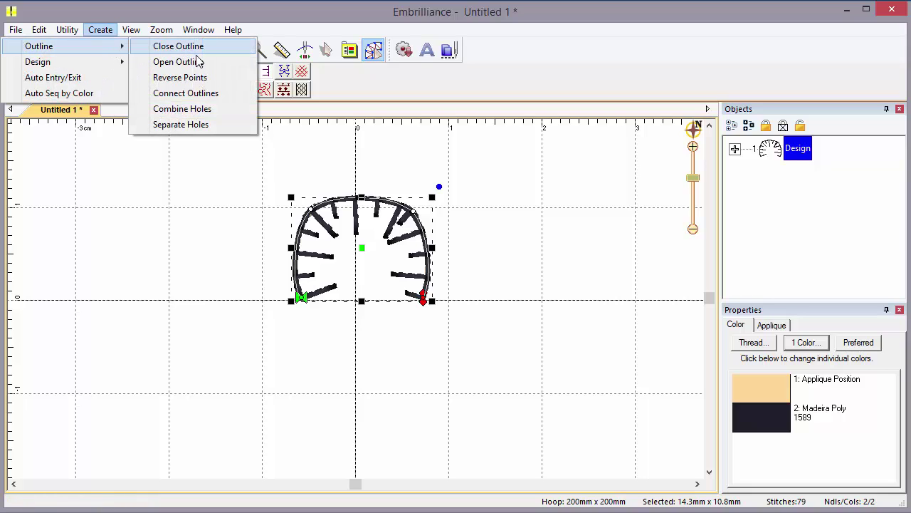
click(193, 84)
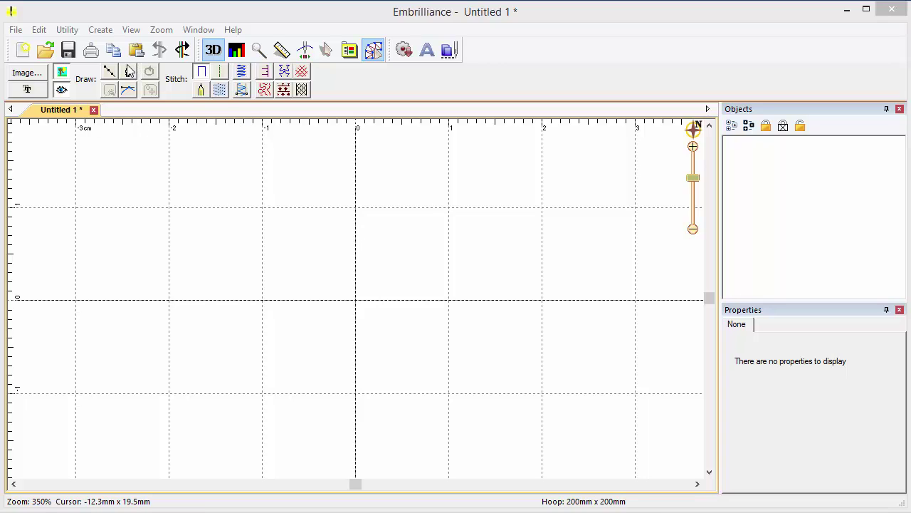
Step: Draw an open wavy curve about 12.8 by 5.4 mm with four smooth points, left of the vertical centre line
click(129, 71)
click(220, 237)
click(249, 285)
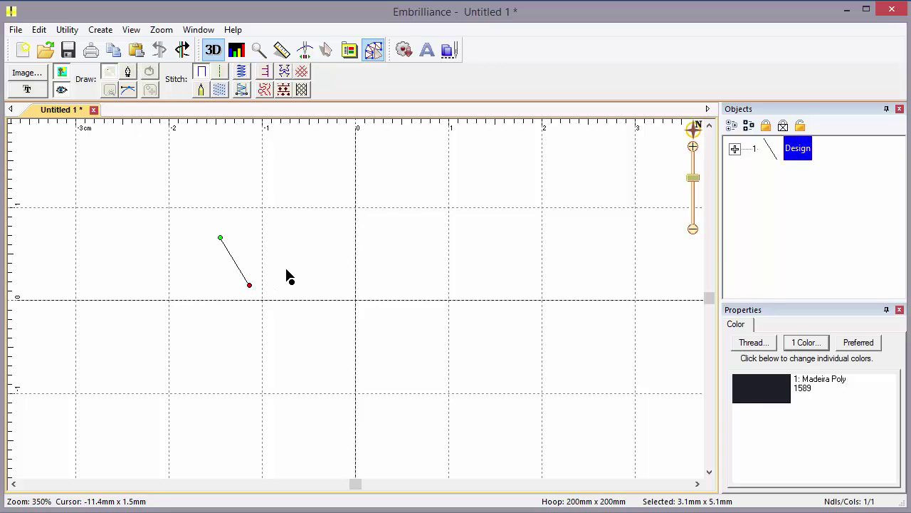
click(306, 236)
click(339, 256)
key(Return)
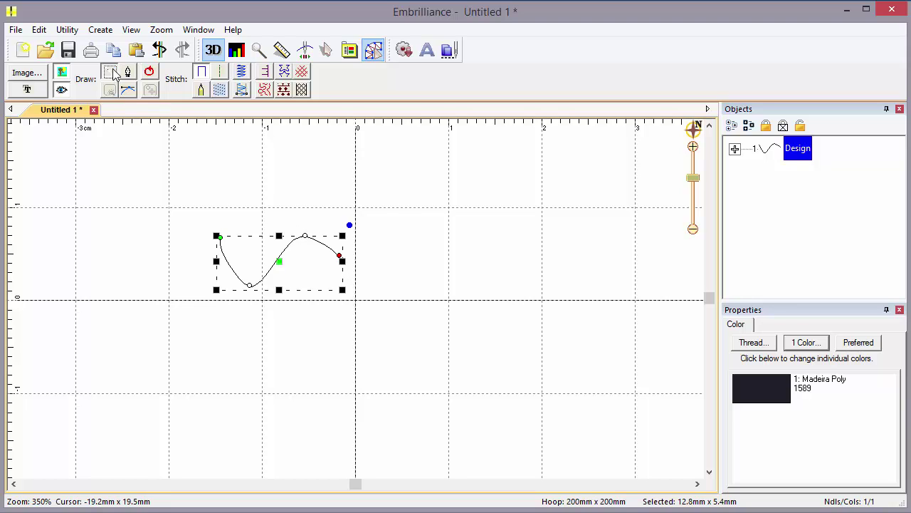
Step: Draw a second open wavy curve about 20.3 by 6 mm with five smooth points, starting just beyond the first curve's end
click(376, 245)
click(349, 261)
click(384, 294)
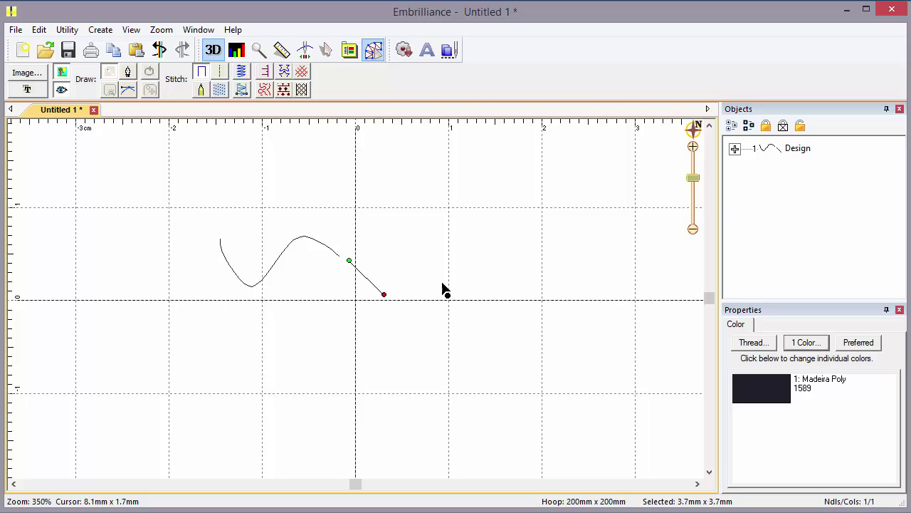
click(450, 262)
click(498, 239)
click(541, 268)
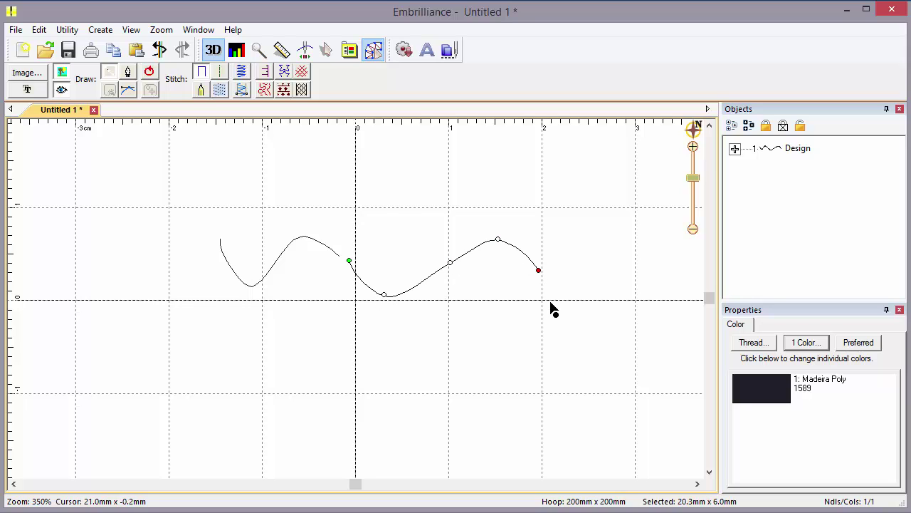
key(Return)
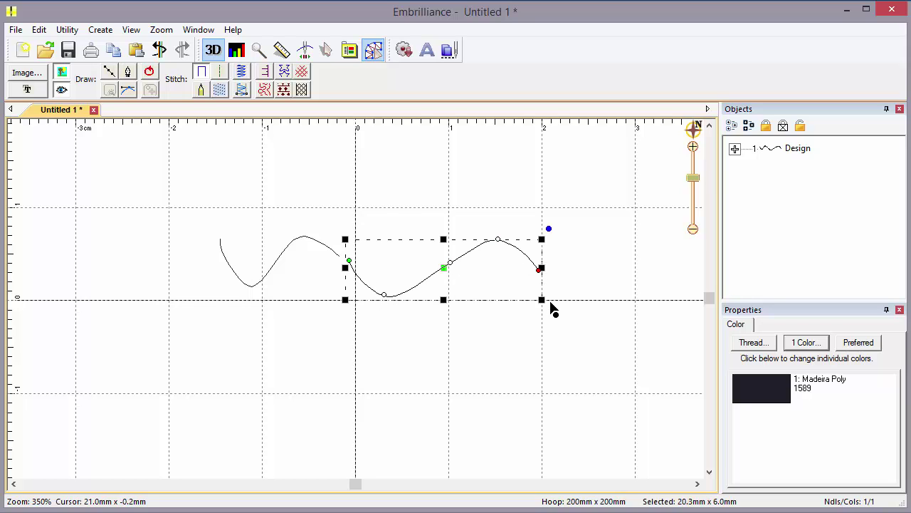
Step: Select both wavy curves in the object list and connect them into a single outline
click(735, 149)
ctrl+click(829, 172)
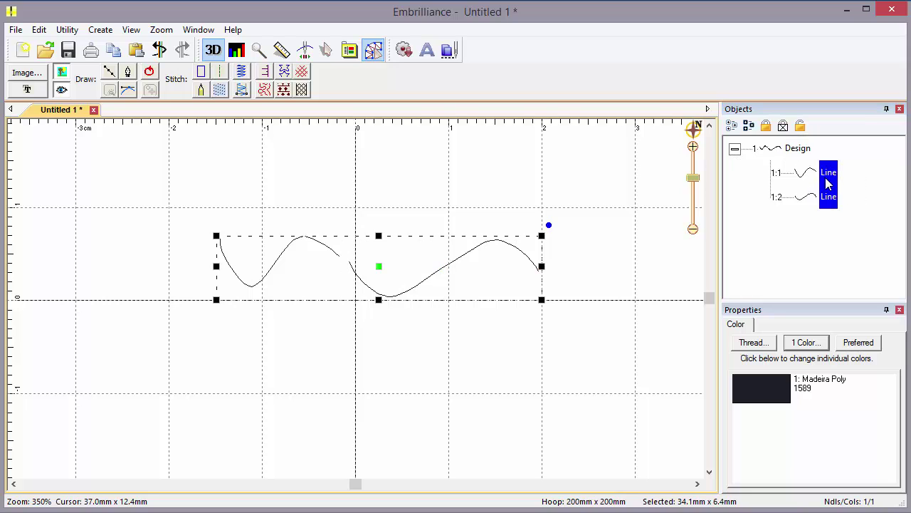
click(103, 30)
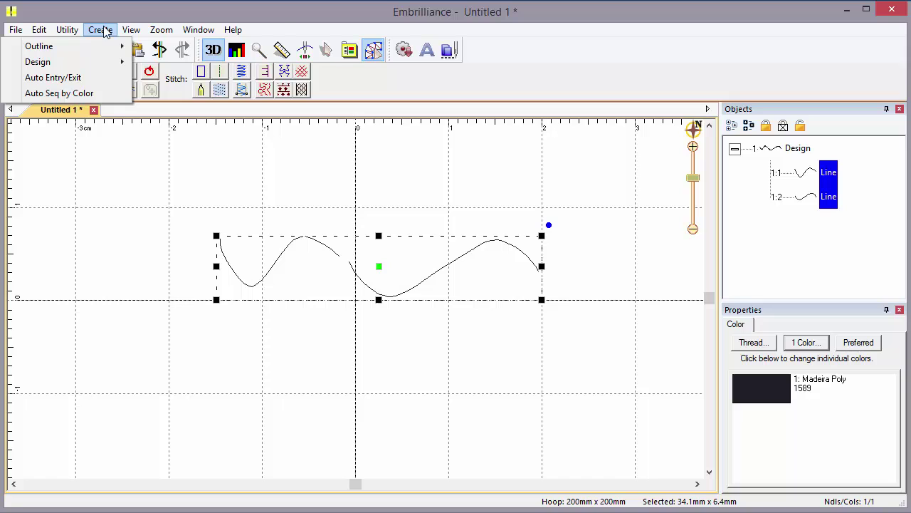
mouse_move(107, 47)
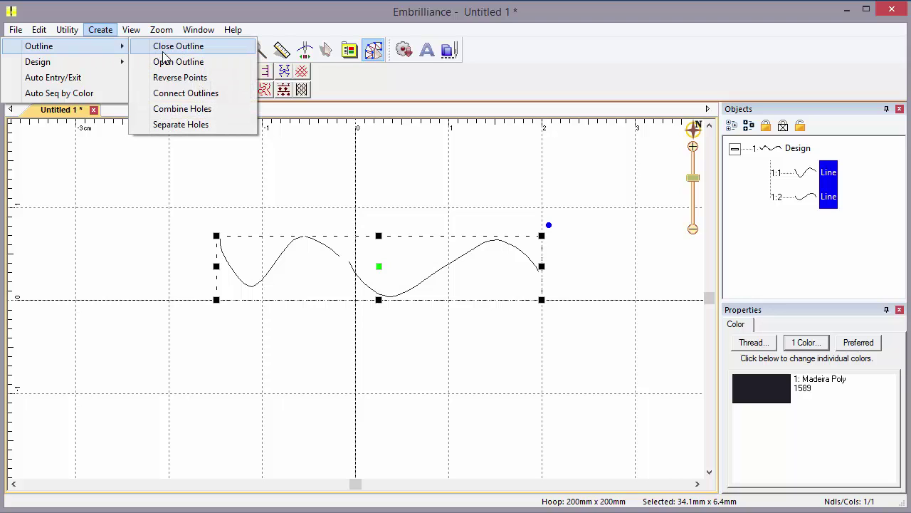
click(197, 100)
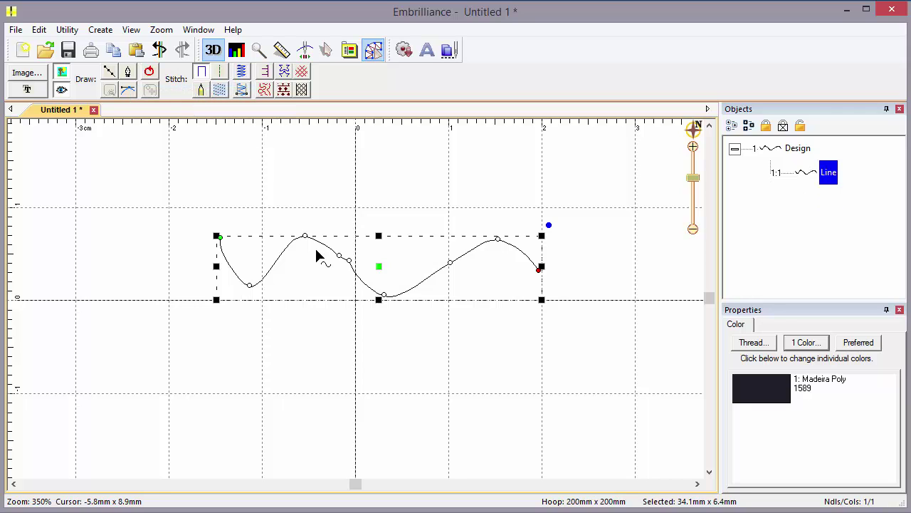
Step: Delete the extra point where the two curves join and reshape the remaining join point into a smooth transition
click(340, 256)
key(Delete)
click(348, 268)
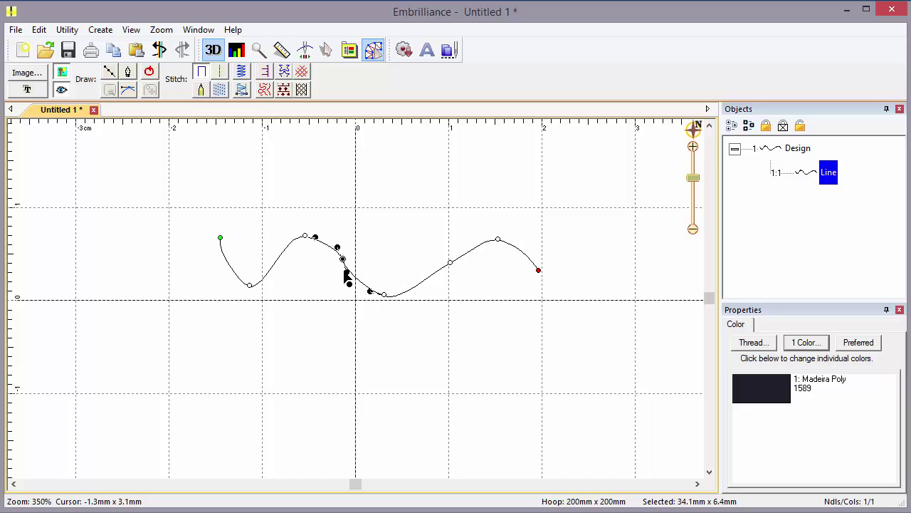
drag(348, 278, 359, 281)
click(362, 257)
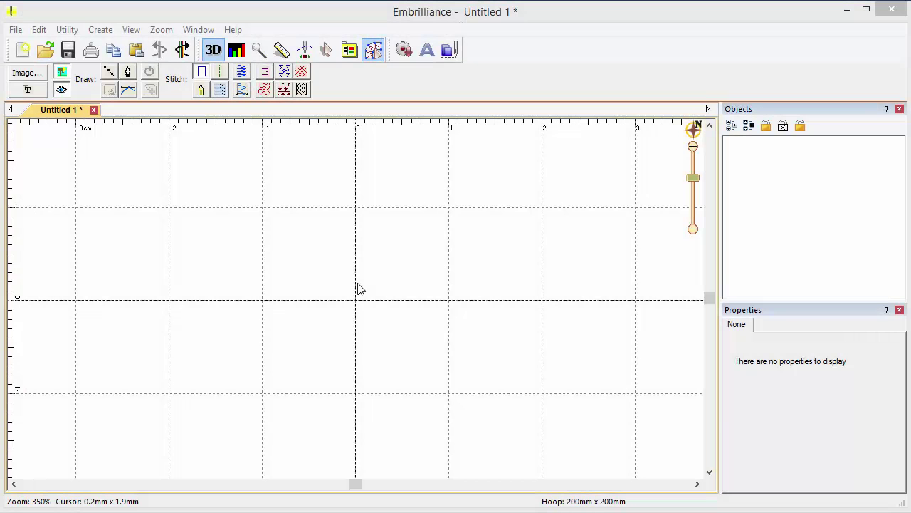
Step: Draw a closed four-sided outline about 19.5 by 14.4 mm with corner points, crossing the vertical centre line
click(117, 78)
click(315, 307)
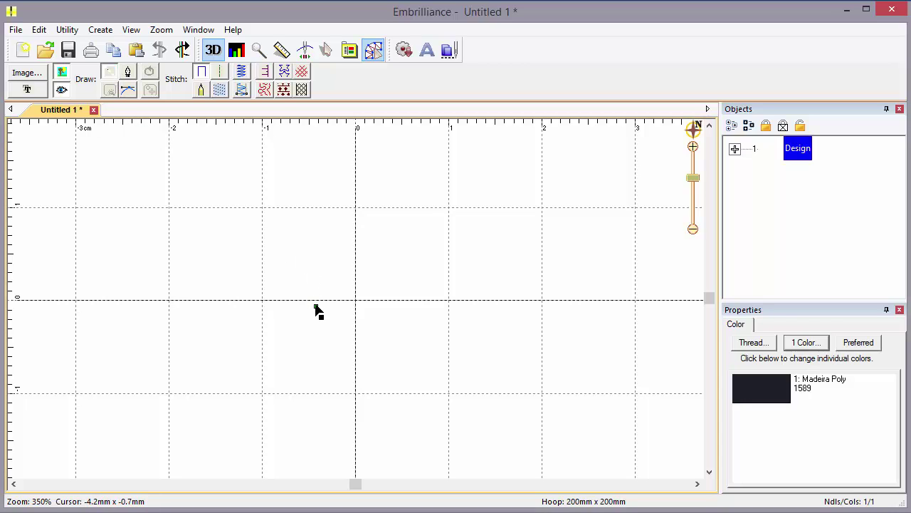
click(307, 179)
click(476, 173)
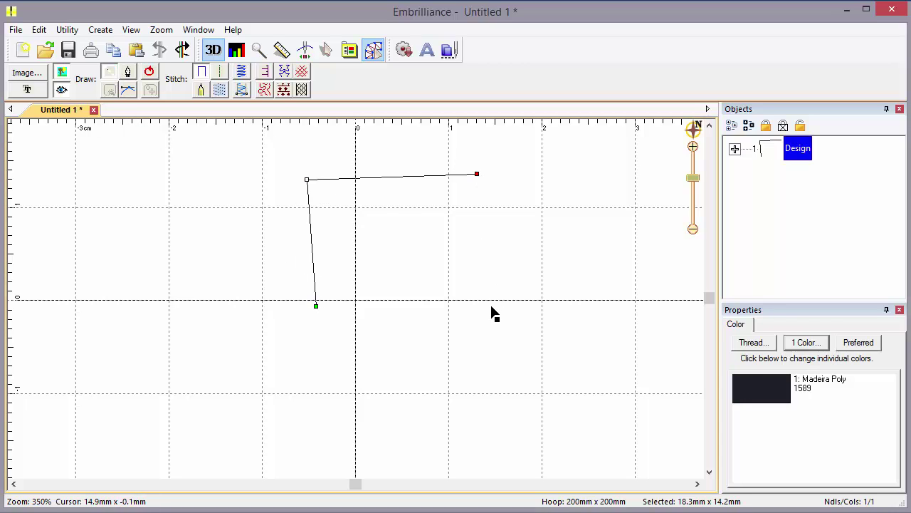
click(488, 308)
key(Return)
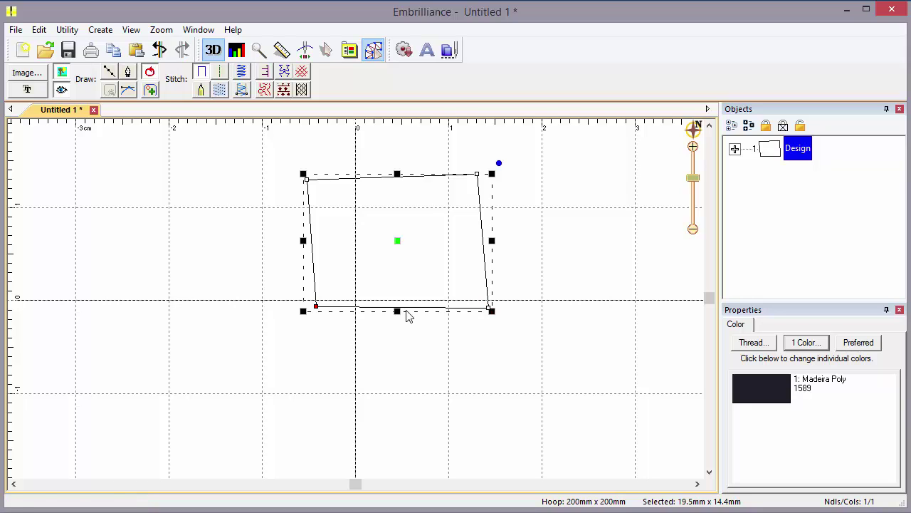
Step: Draw a closed rounded outline about 8 by 7.7 mm with five smooth points inside the four-sided shape
click(329, 232)
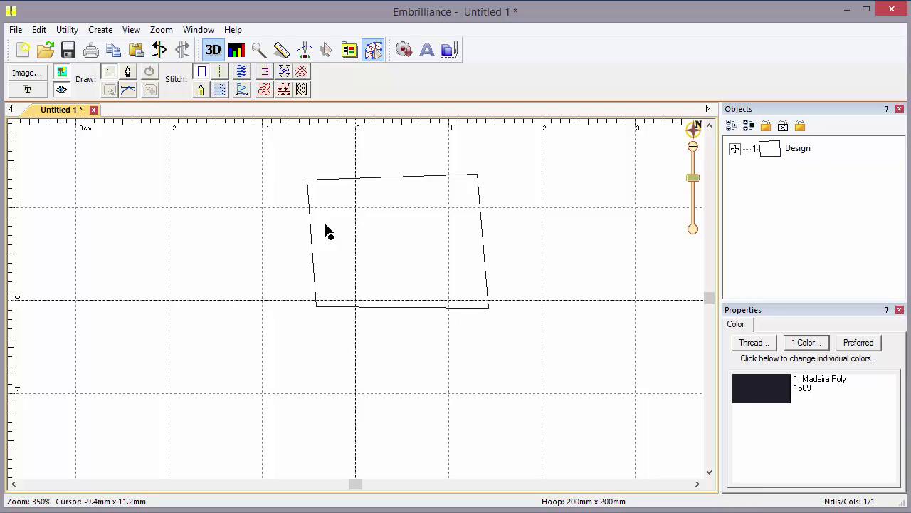
click(363, 228)
click(418, 212)
click(432, 250)
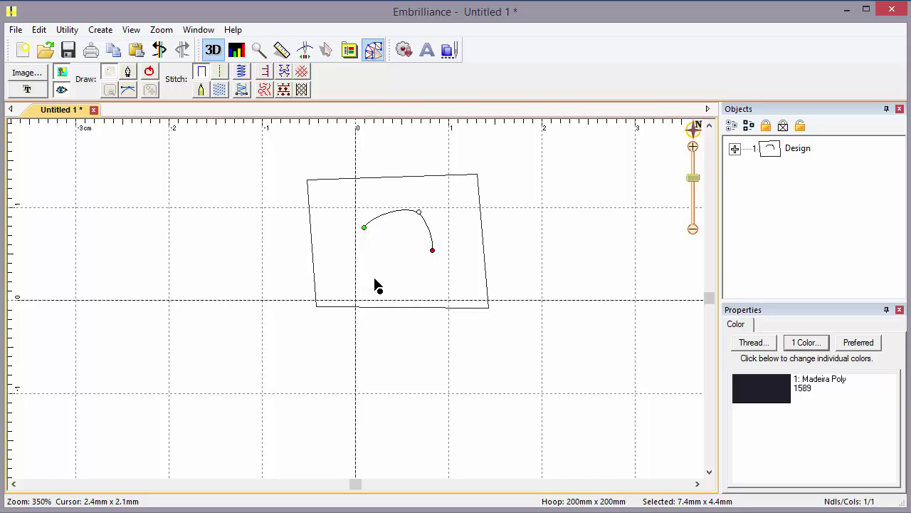
click(377, 279)
key(Return)
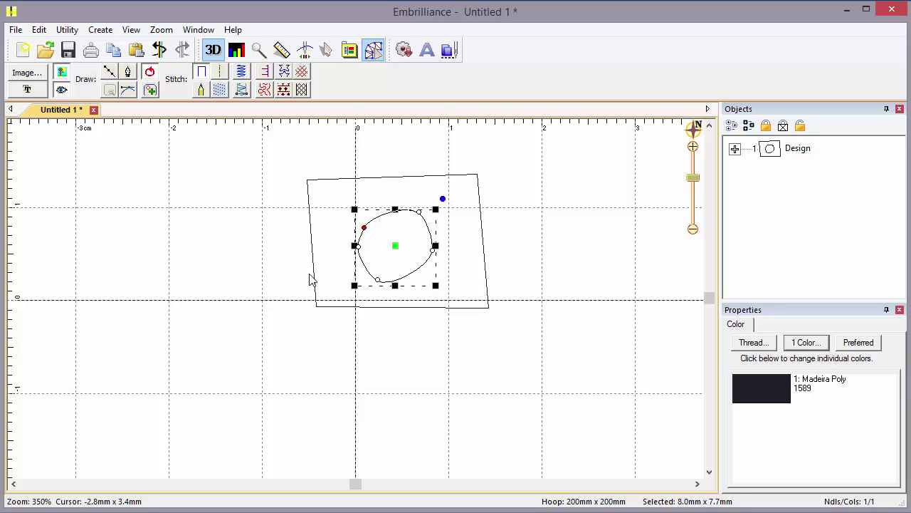
click(280, 278)
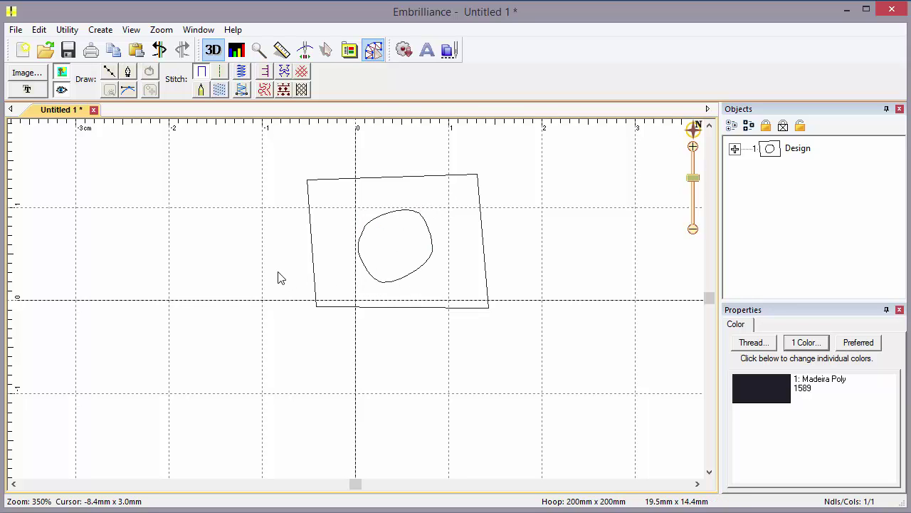
Step: Select the four-sided and rounded outlines and combine them so that the inner one becomes a hole
click(735, 148)
click(827, 173)
click(826, 199)
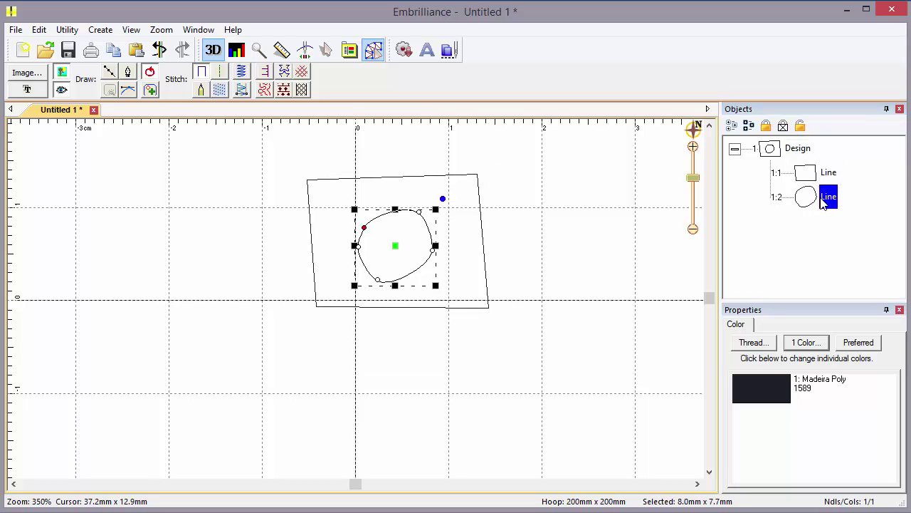
ctrl+click(828, 174)
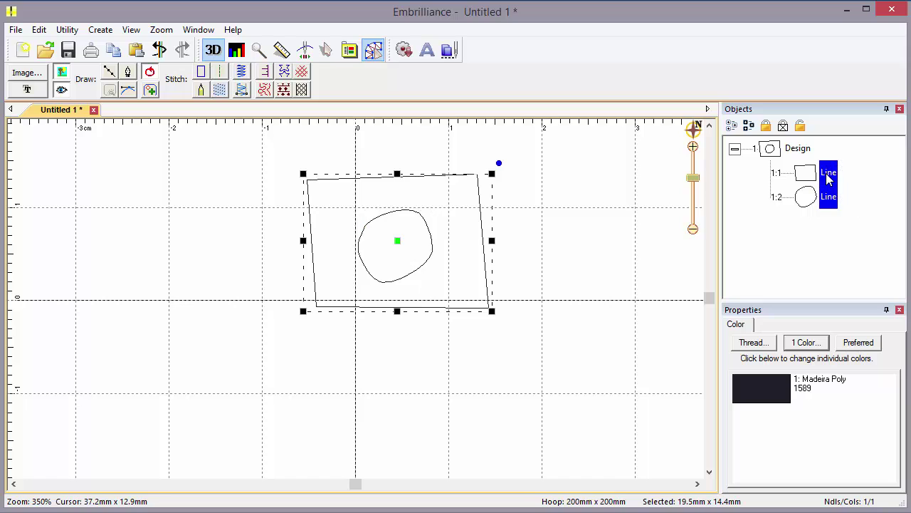
click(107, 32)
mouse_move(109, 50)
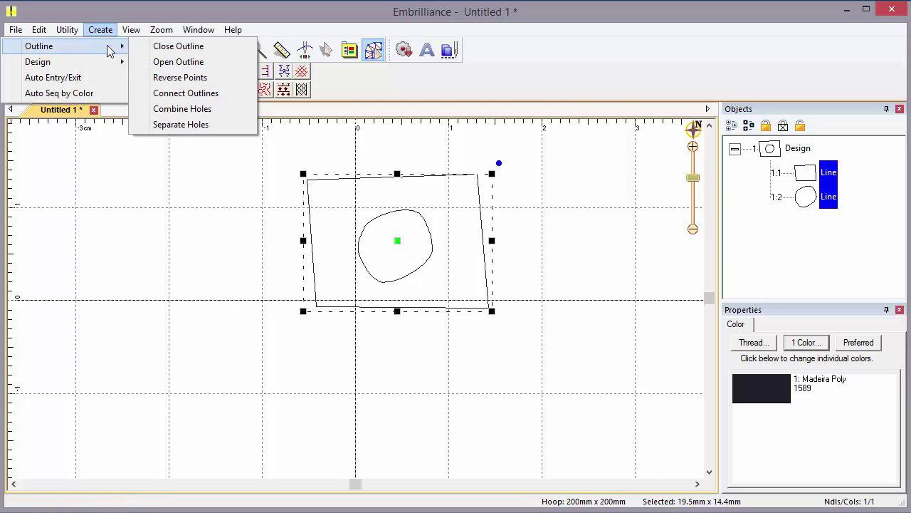
click(209, 113)
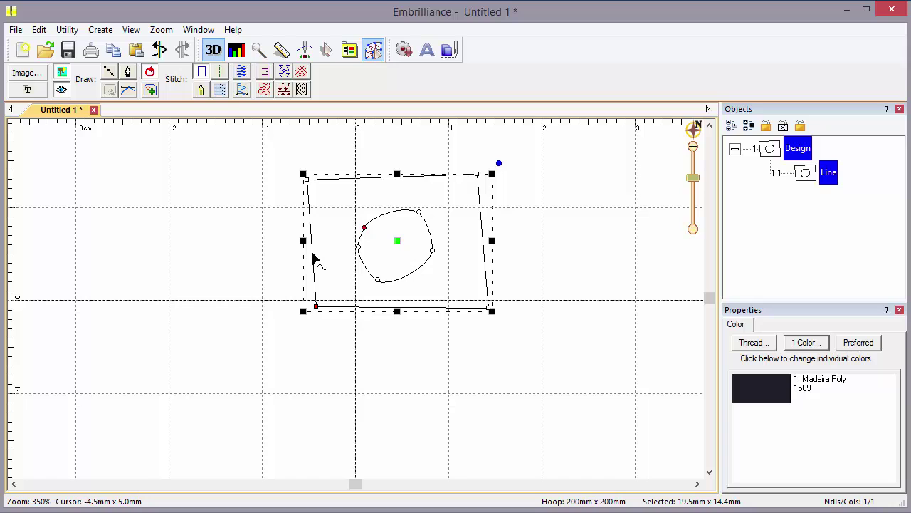
Step: Try the fill stitch on the combined shape and return it to a plain line
click(220, 93)
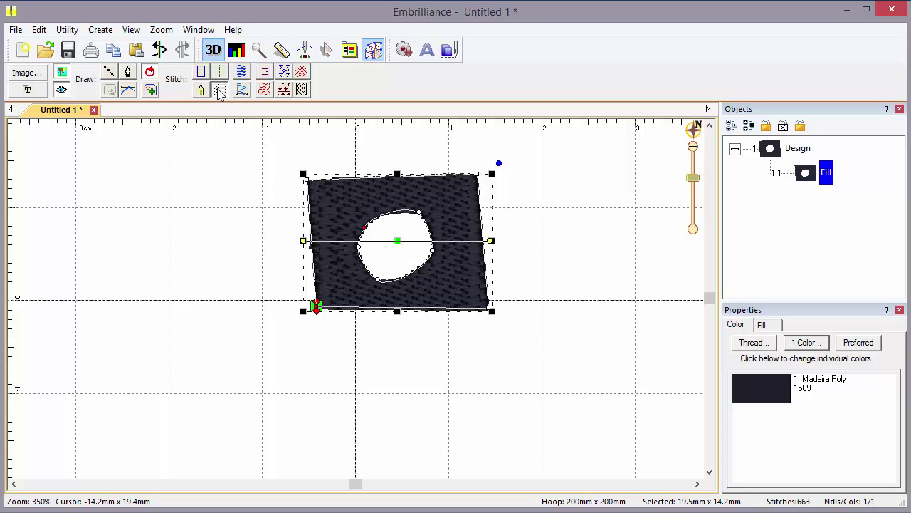
click(203, 72)
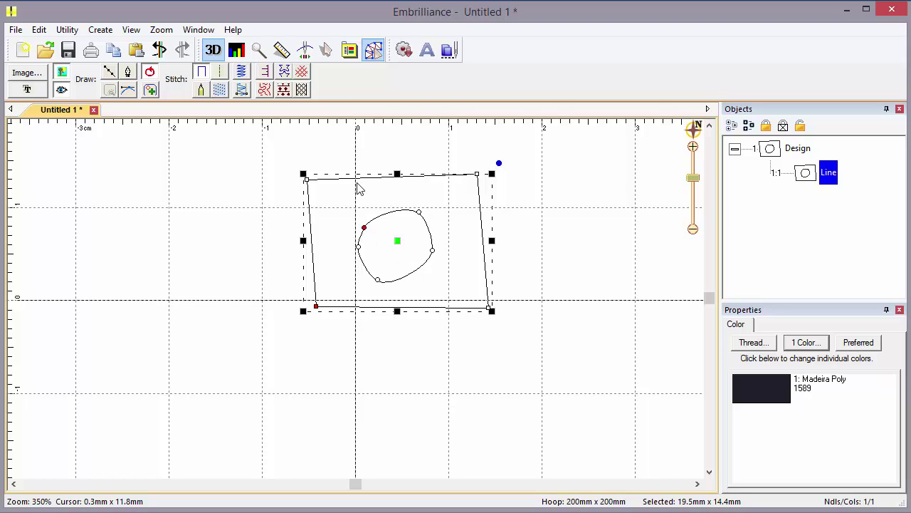
Step: Separate the hole from the four-sided outline
click(103, 32)
mouse_move(114, 46)
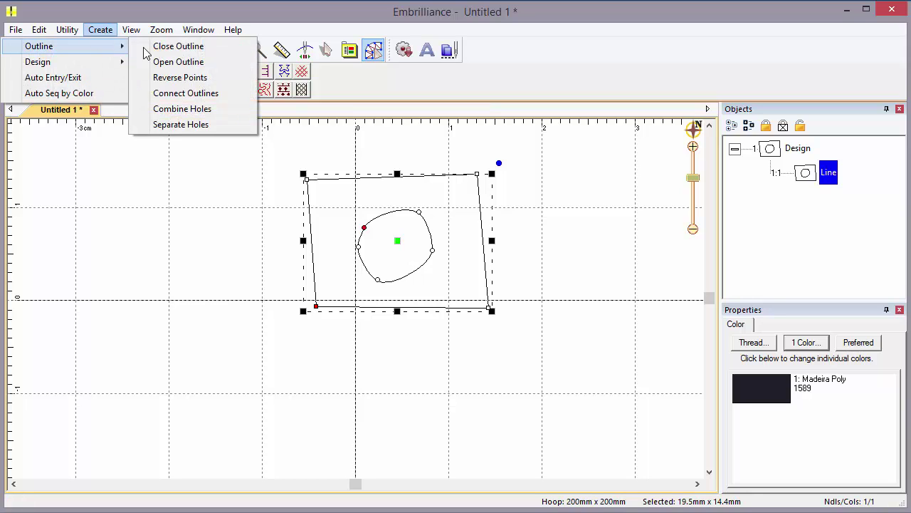
click(204, 128)
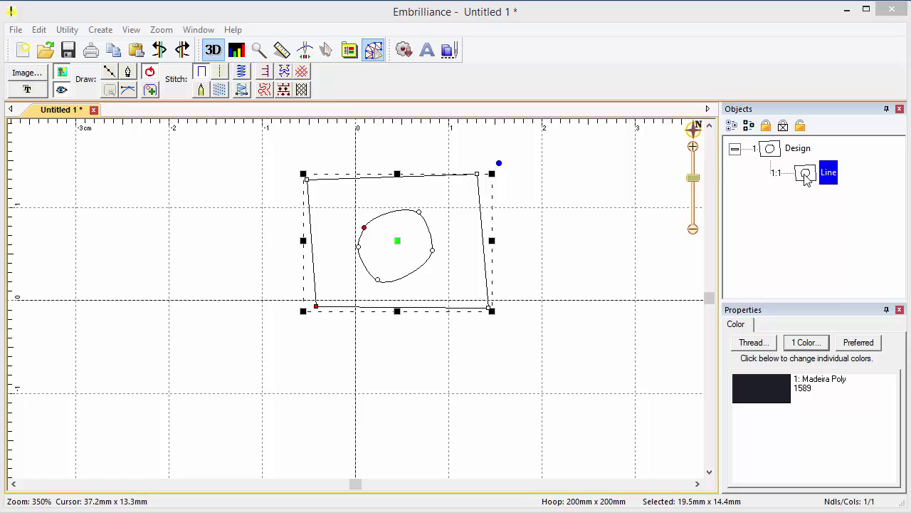
Step: Begin a new design alongside the shape with the hole
click(102, 31)
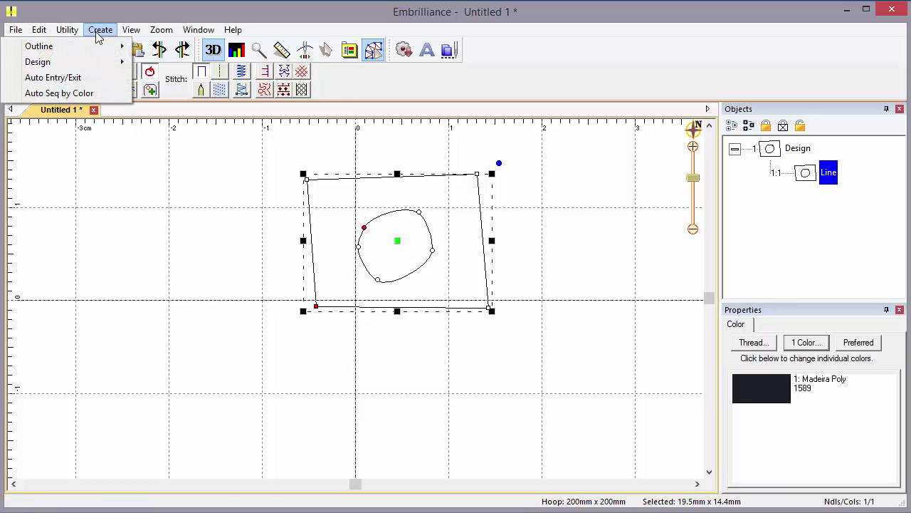
mouse_move(84, 63)
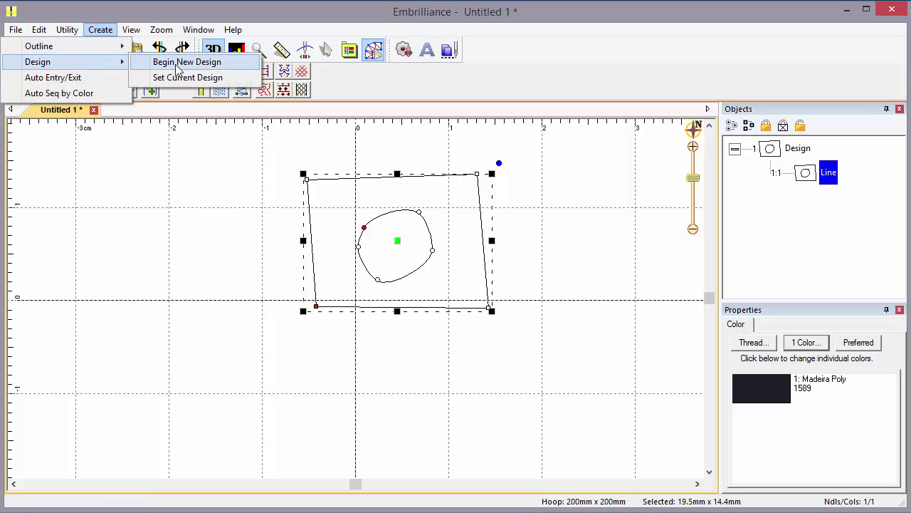
click(198, 64)
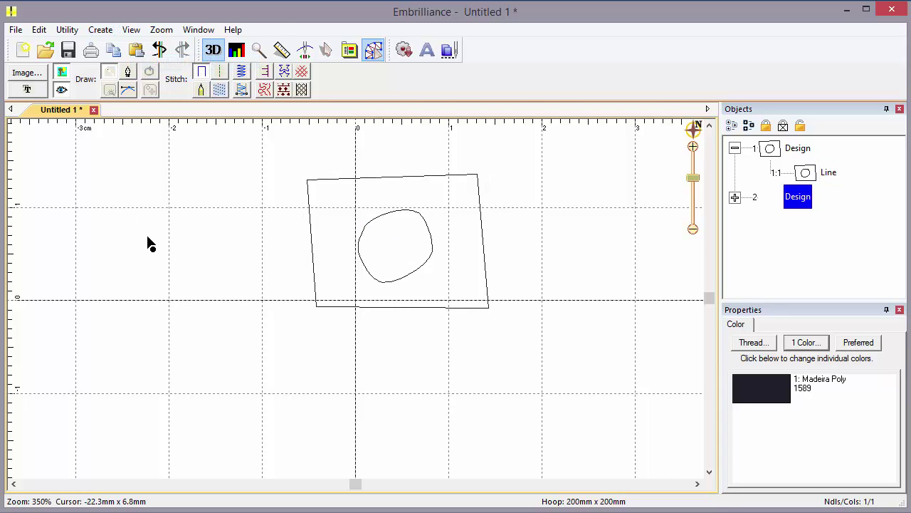
Step: Draw a closed arrow outline about 14.3 by 10.9 mm with seven corner points, left of the four-sided shape and pointing toward it
drag(148, 236, 148, 278)
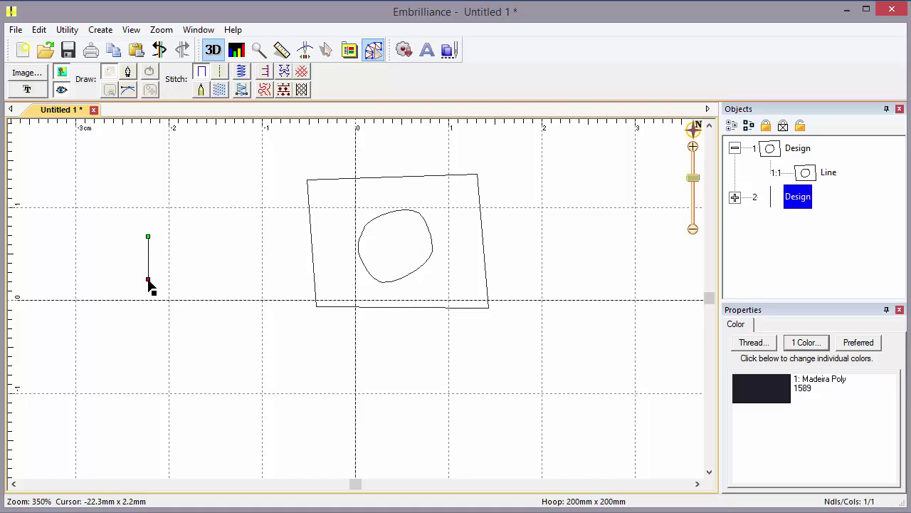
click(237, 273)
click(237, 302)
click(281, 247)
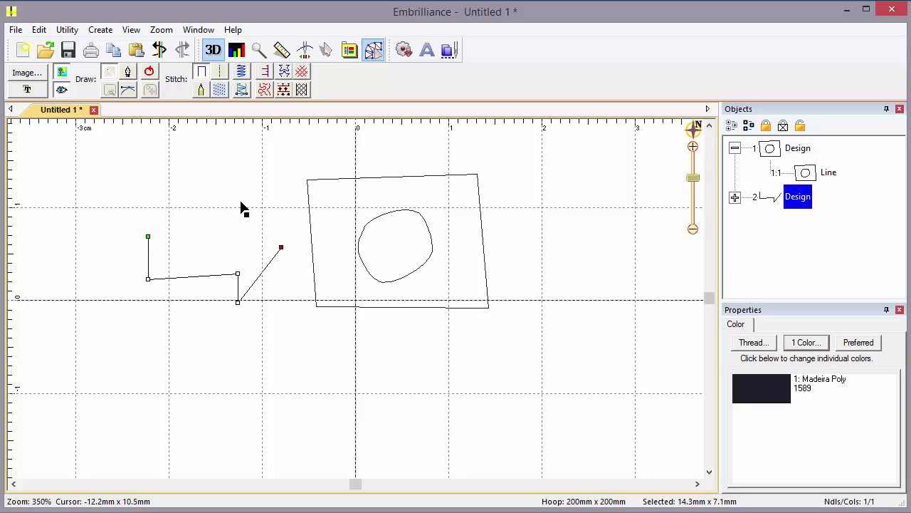
click(239, 202)
click(240, 226)
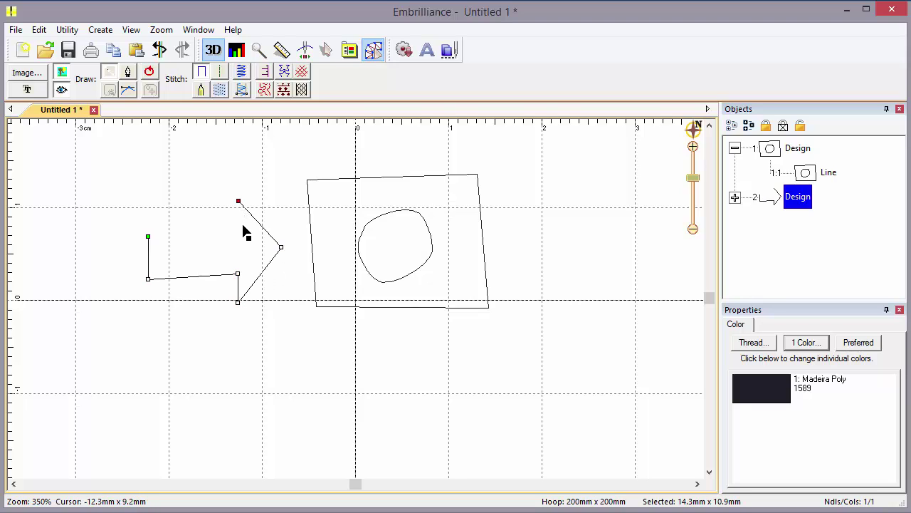
click(160, 237)
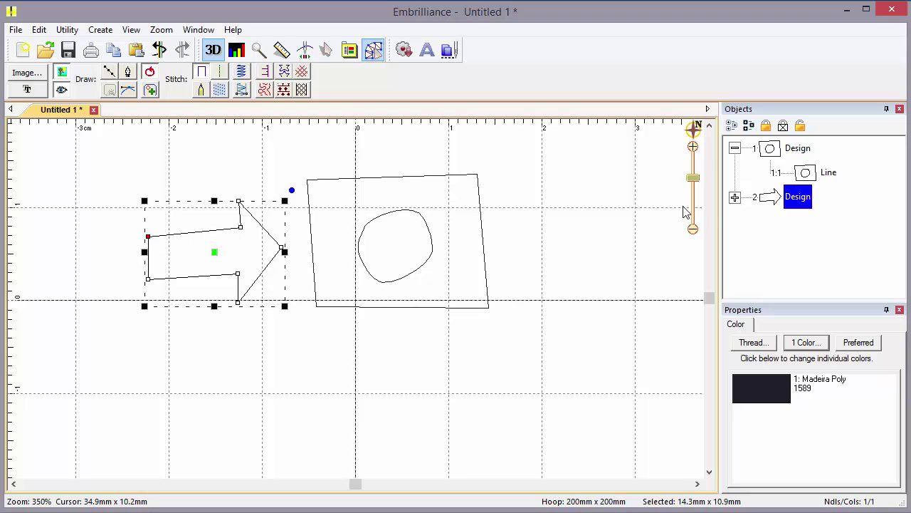
Step: Expand the second design in the object list and examine which outlines belong to each design
click(735, 197)
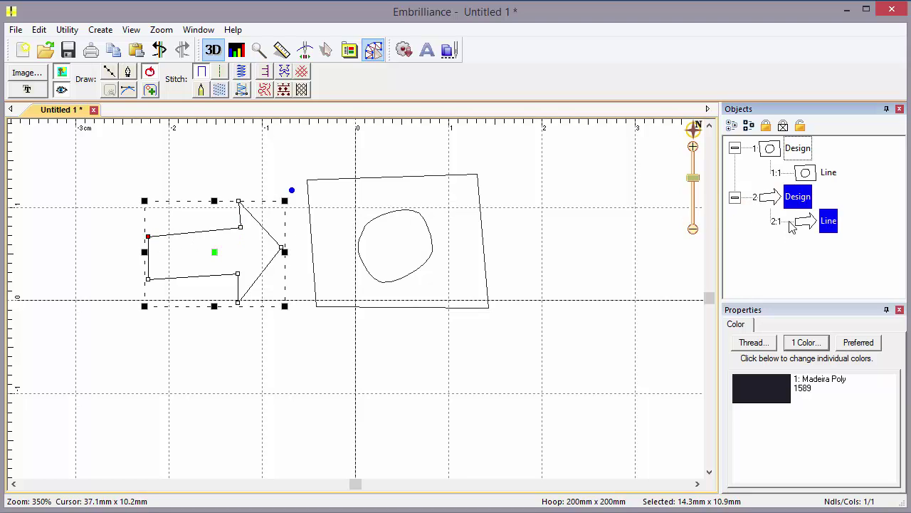
drag(779, 149, 780, 203)
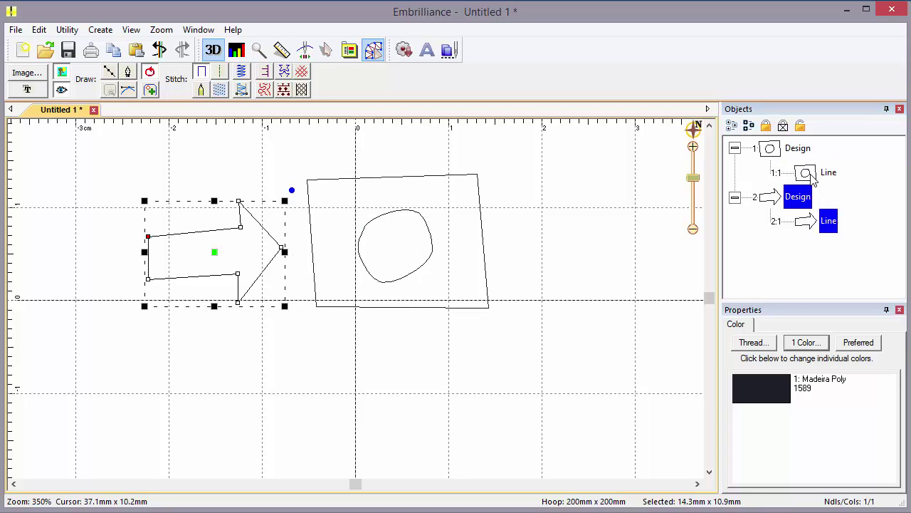
click(812, 176)
drag(813, 178, 800, 155)
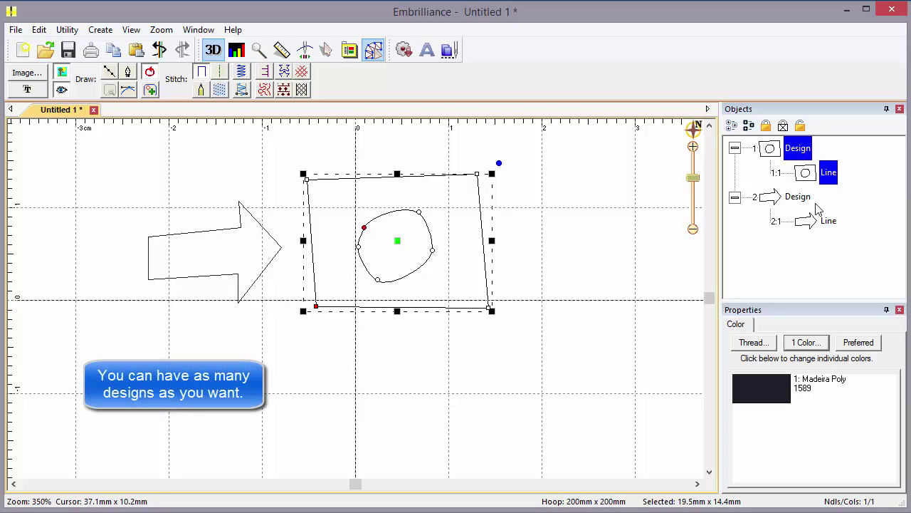
click(539, 210)
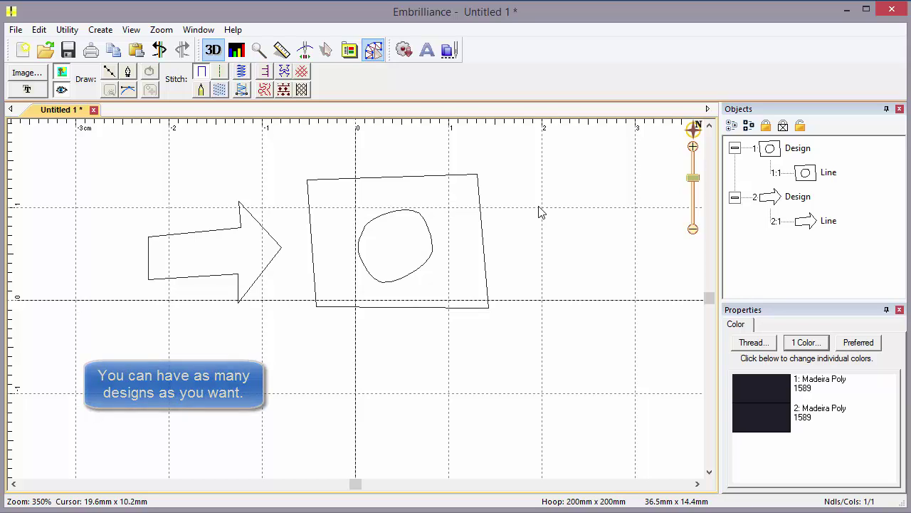
Step: Make the design containing the four-sided shape with the hole the current design
click(797, 148)
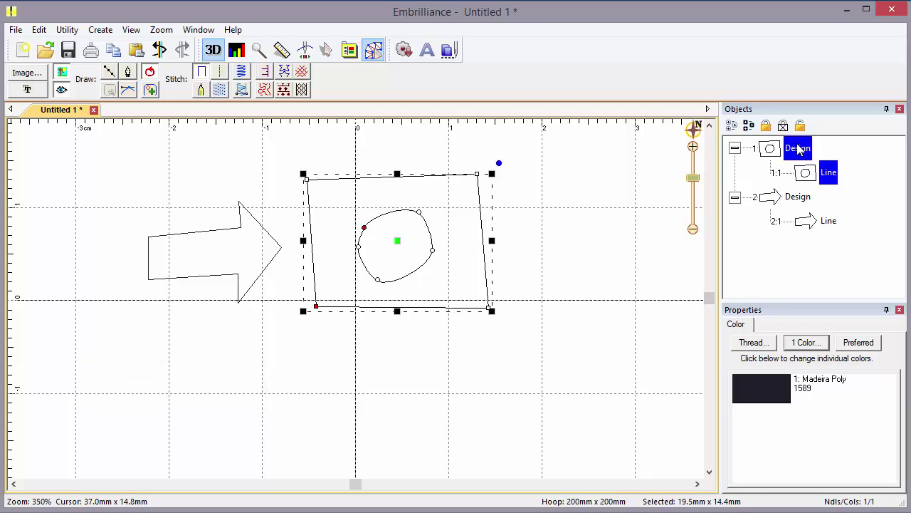
click(100, 30)
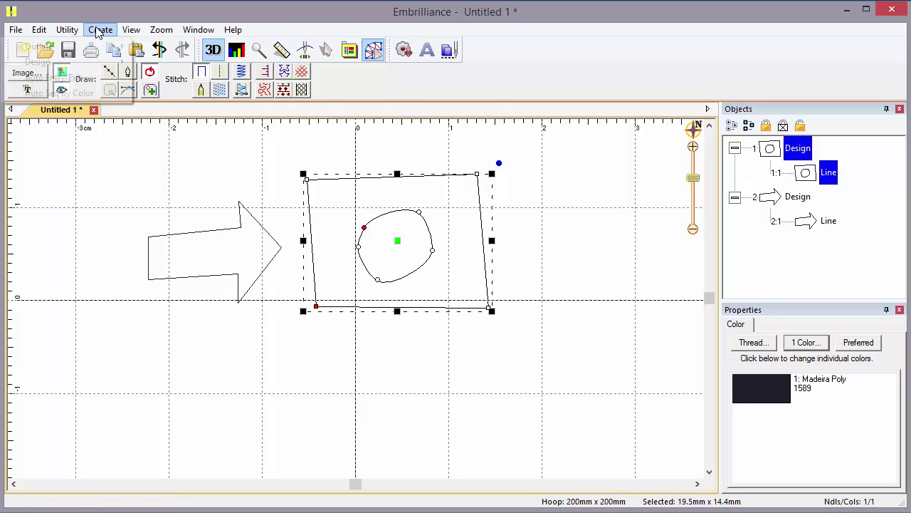
mouse_move(98, 65)
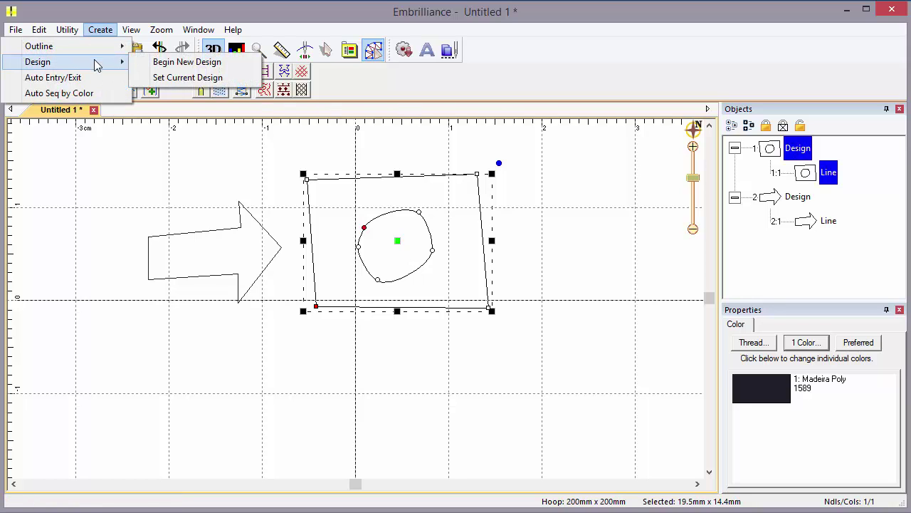
click(197, 80)
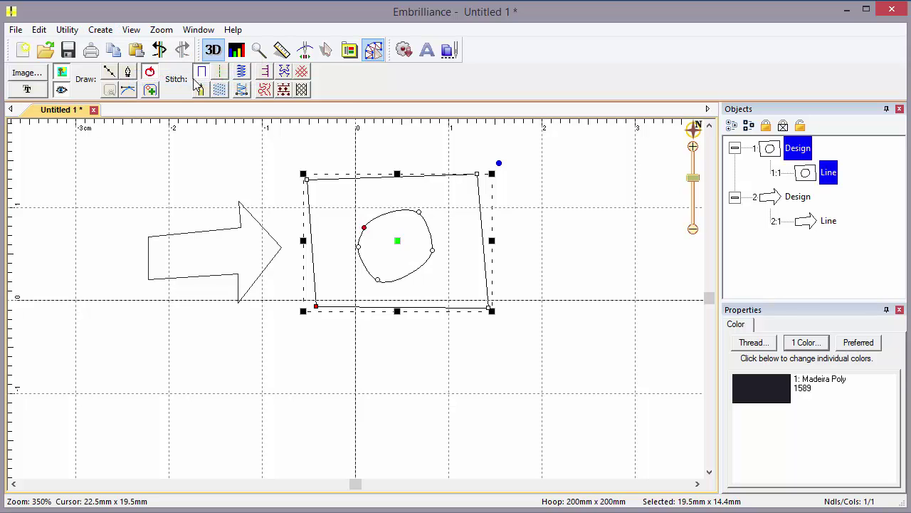
Step: Draw a closed triangular roof outline about 23.6 by 4.5 mm just above the four-sided shape, with three straight-line corner points
click(112, 74)
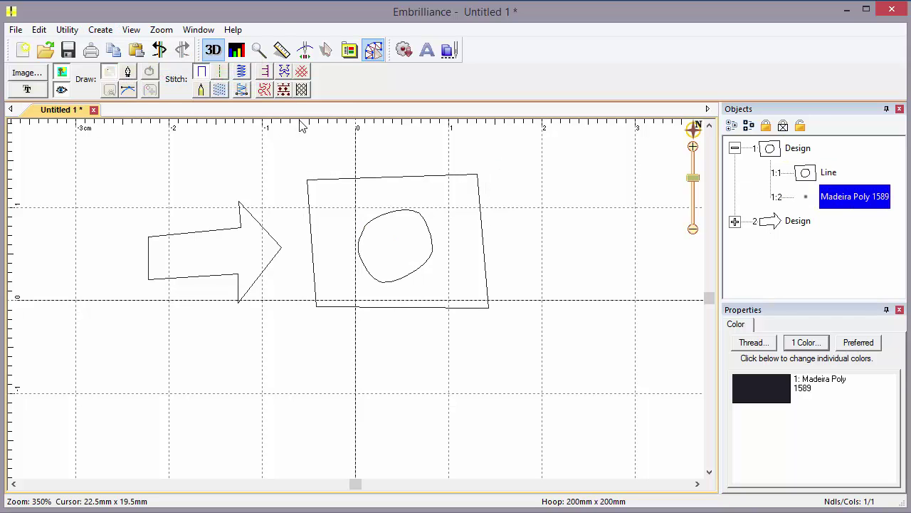
click(287, 178)
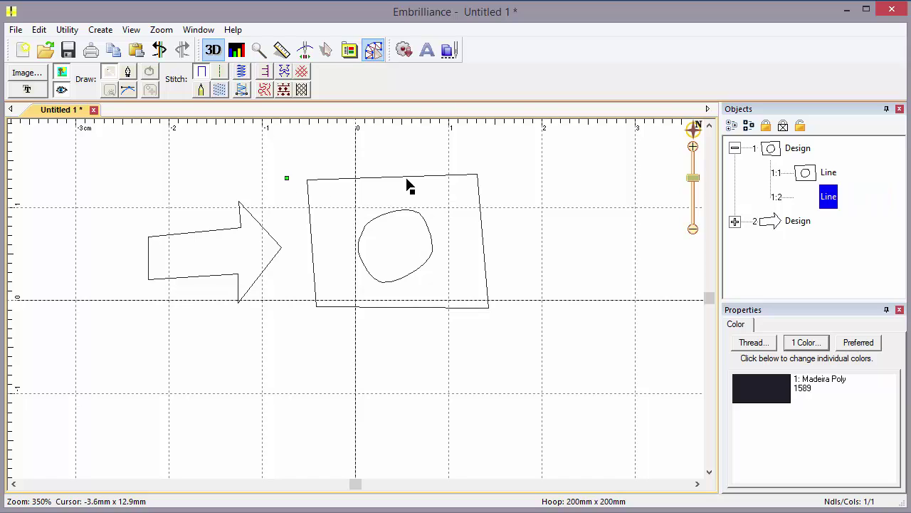
click(506, 169)
click(396, 136)
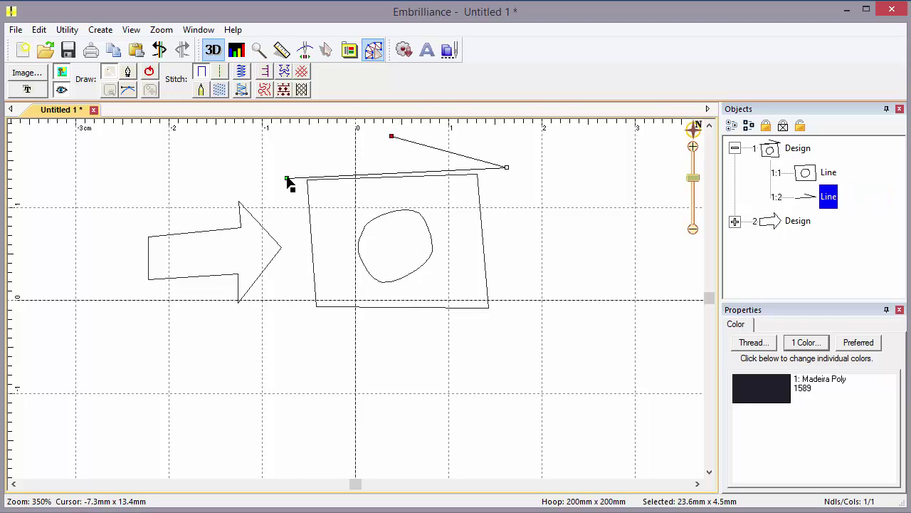
click(287, 178)
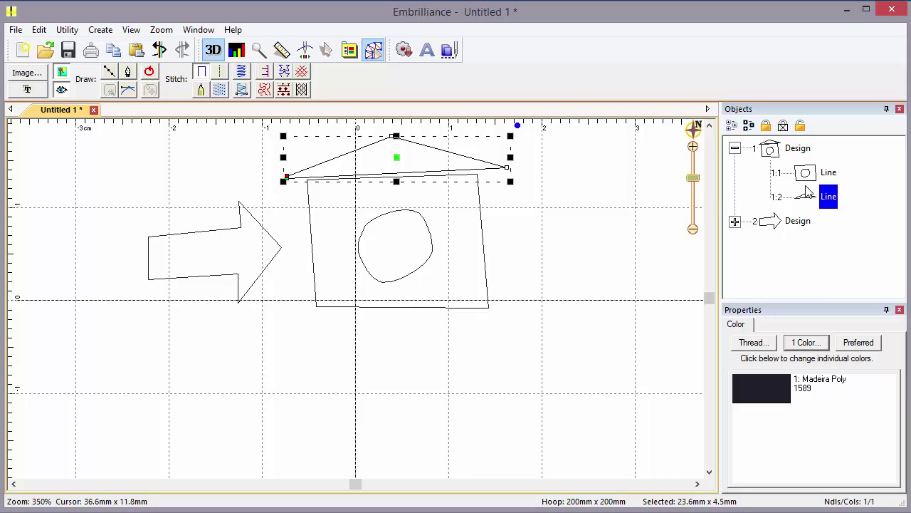
Step: In the arrow's design, draw a second closed arrow outline about 16.0 by 15.1 mm with seven corner points around the existing arrow
click(735, 222)
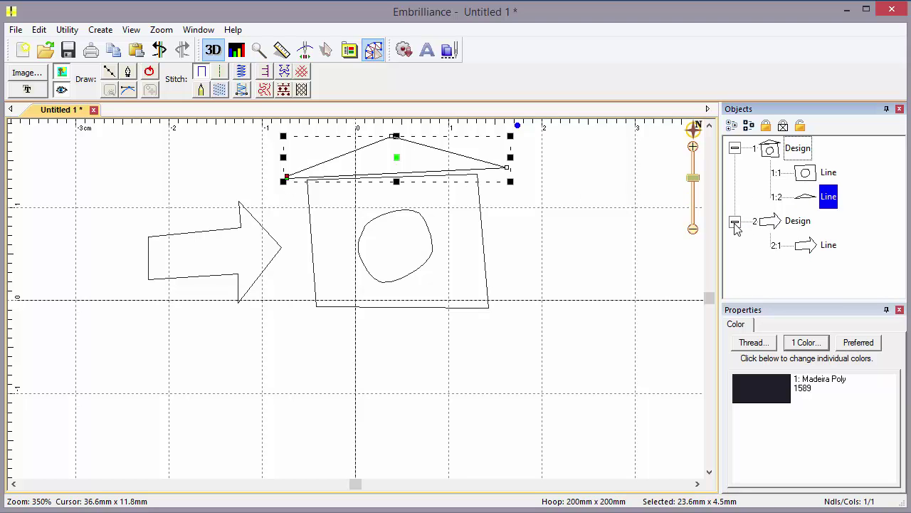
click(809, 249)
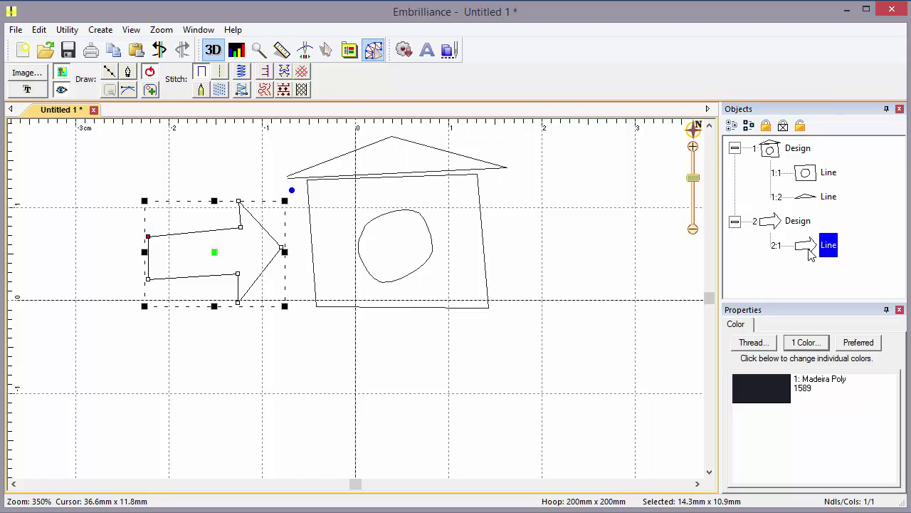
click(109, 72)
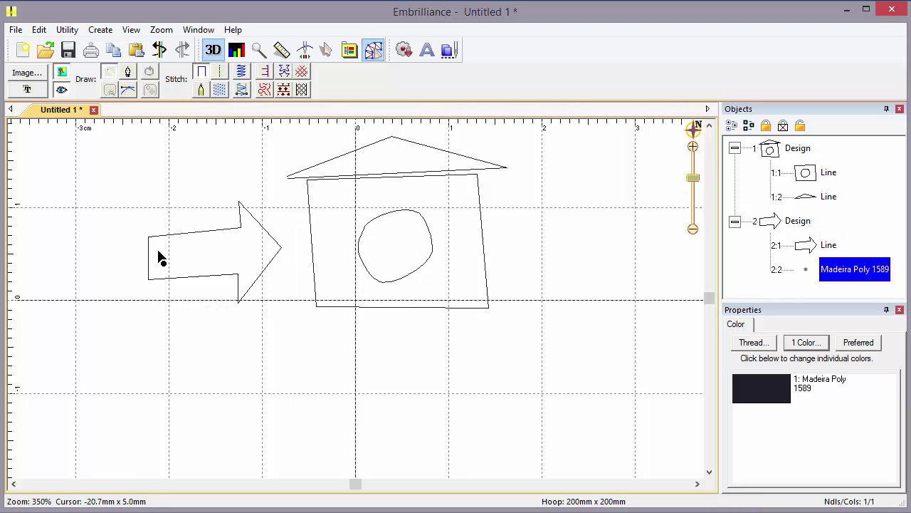
click(140, 229)
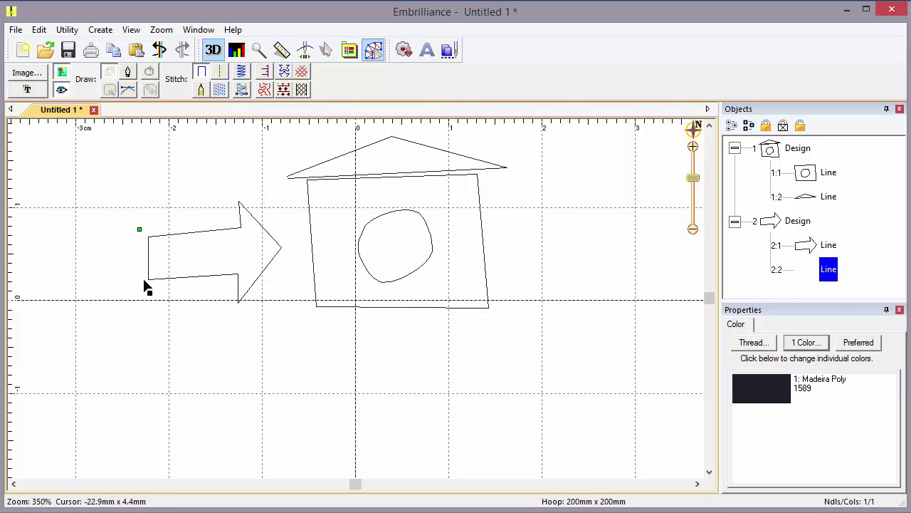
click(141, 289)
click(231, 277)
click(232, 318)
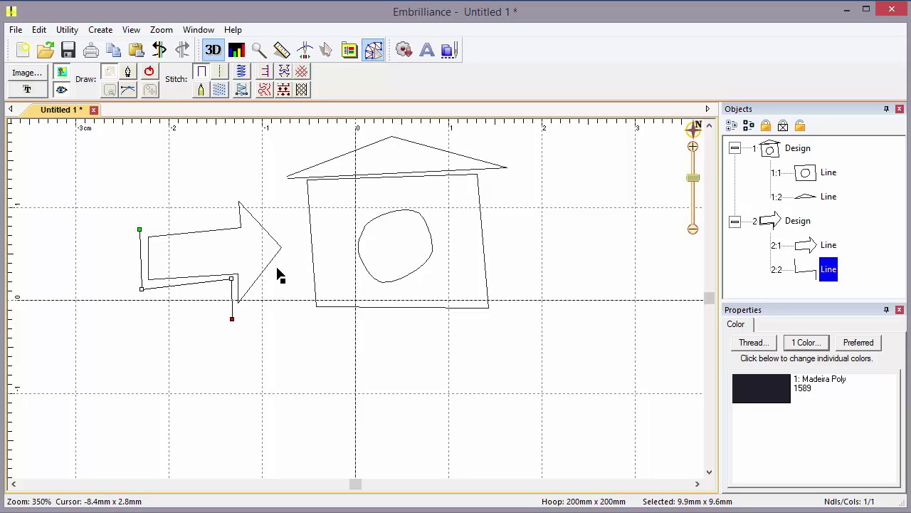
click(289, 247)
click(240, 178)
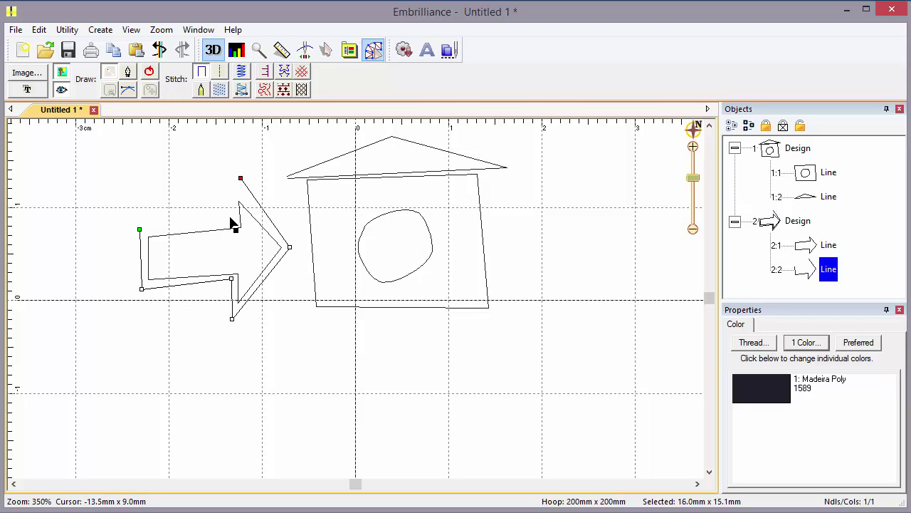
click(232, 221)
key(Return)
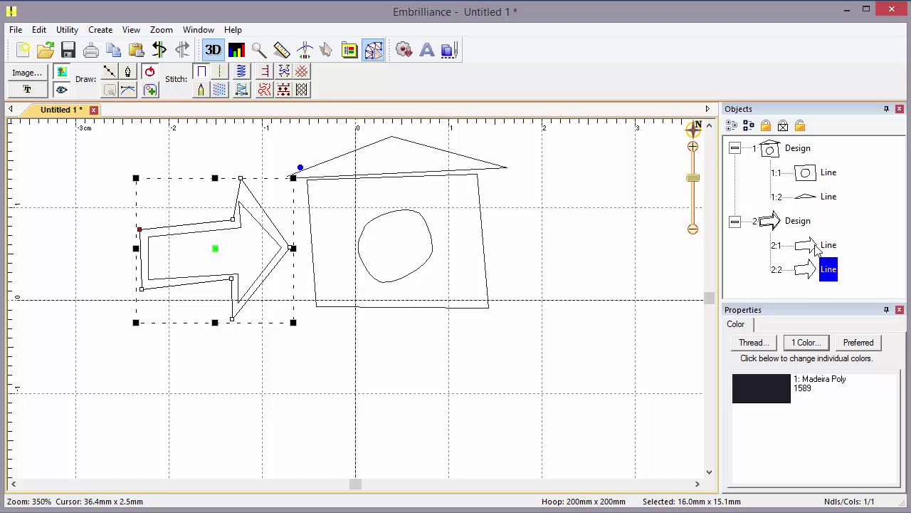
Step: Select the first and second designs in turn to check which outlines each contains, and review the available design commands
click(787, 152)
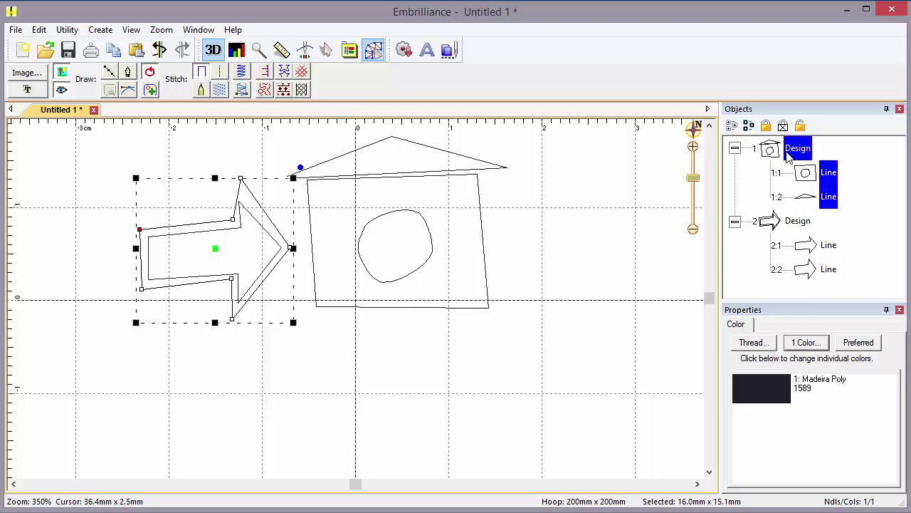
click(787, 222)
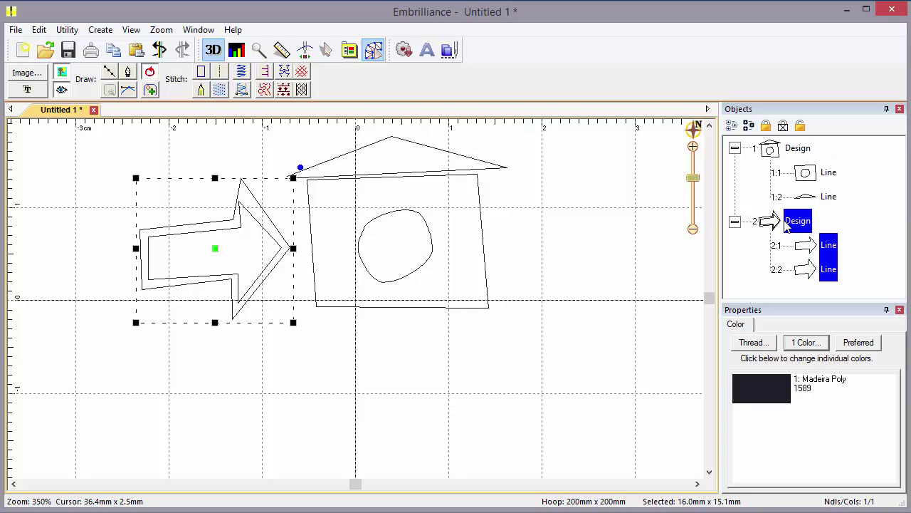
click(101, 30)
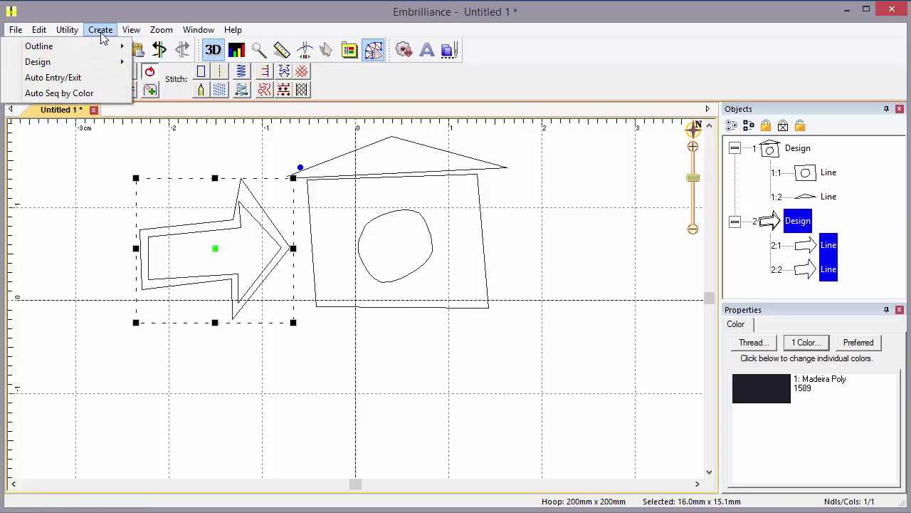
mouse_move(102, 64)
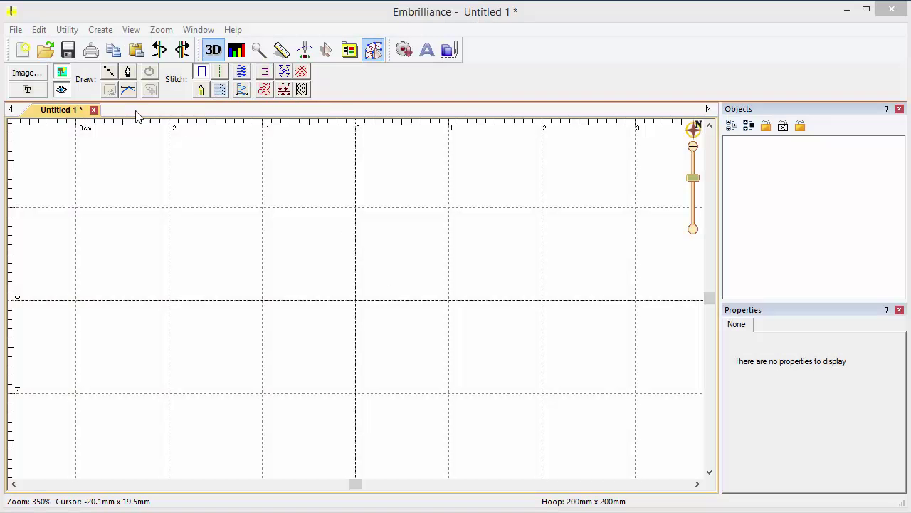
Step: Draw an open oval outline about 14.5 by 11.7 mm with six curve points and a gap on its left side, and assign it a run stitch
click(109, 72)
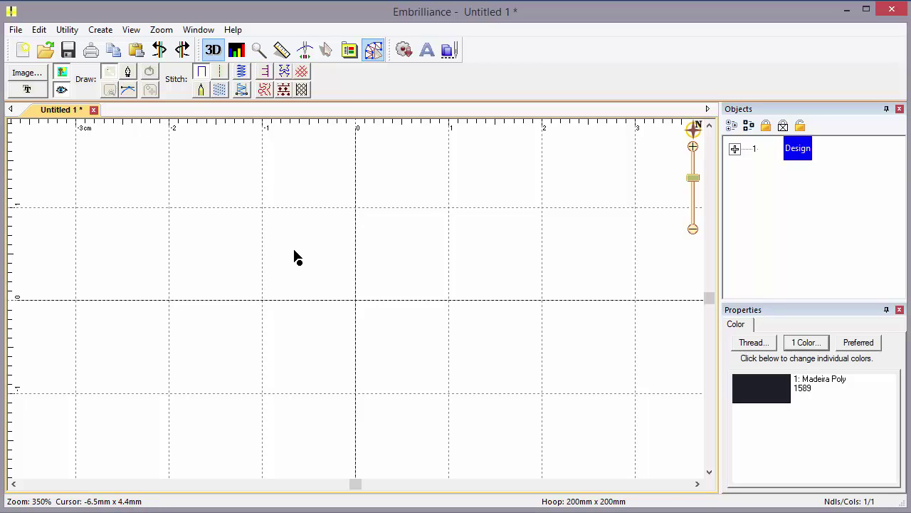
click(295, 257)
click(333, 222)
click(430, 252)
click(419, 298)
click(349, 325)
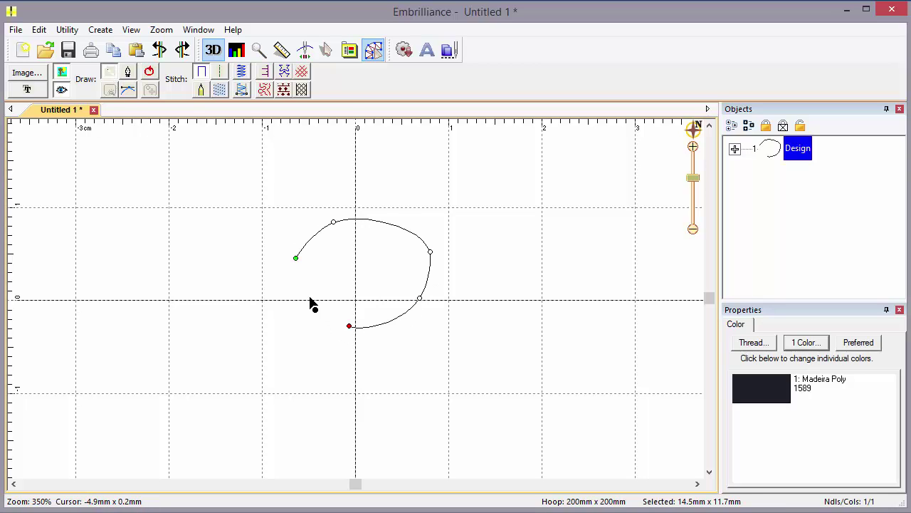
click(302, 298)
key(Return)
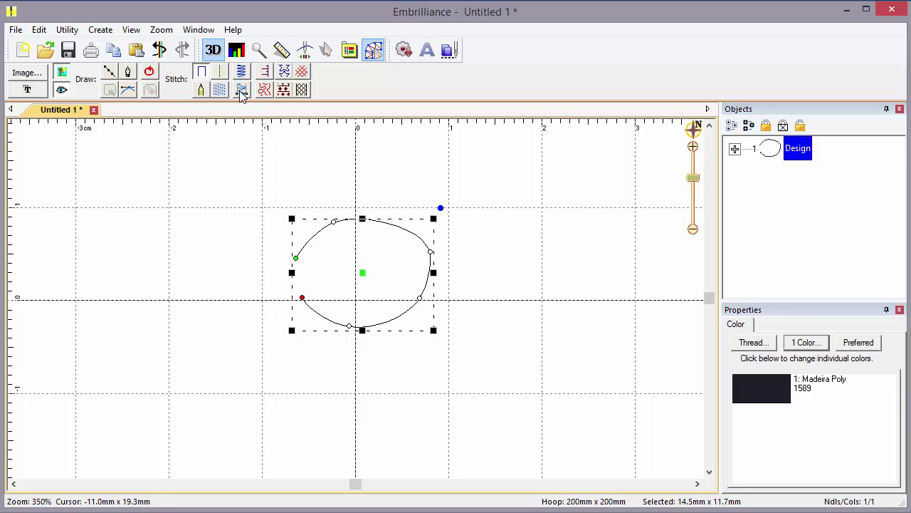
click(225, 74)
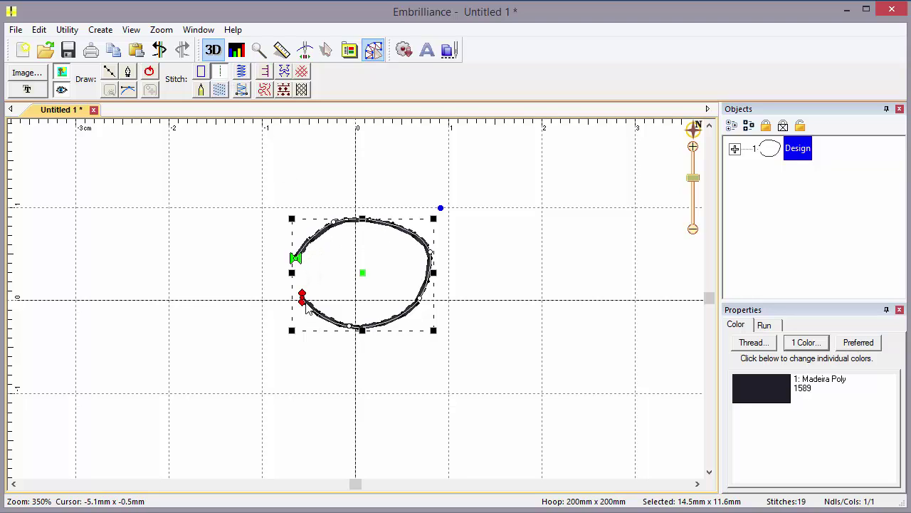
Step: Move the oval's entry point along its upper edge, try shifting the exit point, and return the entry point to the open end
drag(299, 262, 347, 222)
mouse_move(305, 300)
mouse_down()
mouse_move(376, 320)
mouse_move(423, 283)
mouse_move(379, 325)
mouse_move(286, 309)
mouse_up()
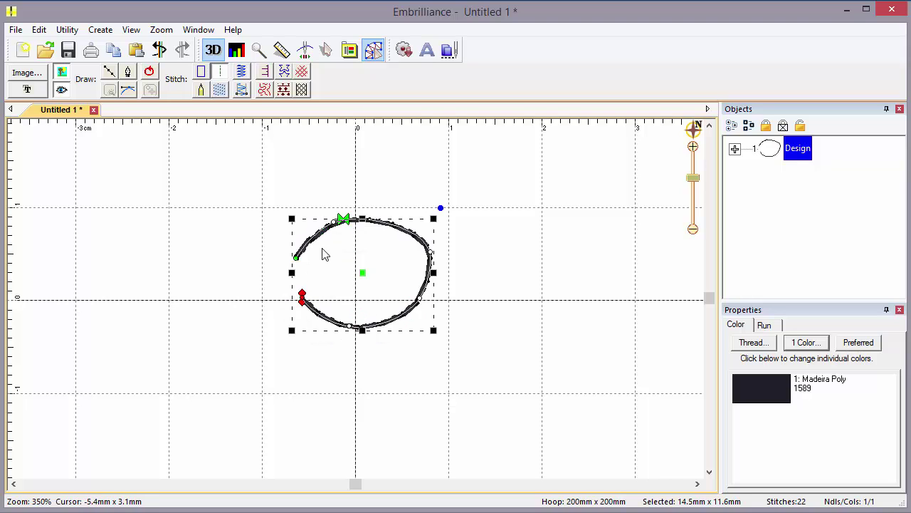
drag(346, 220, 279, 257)
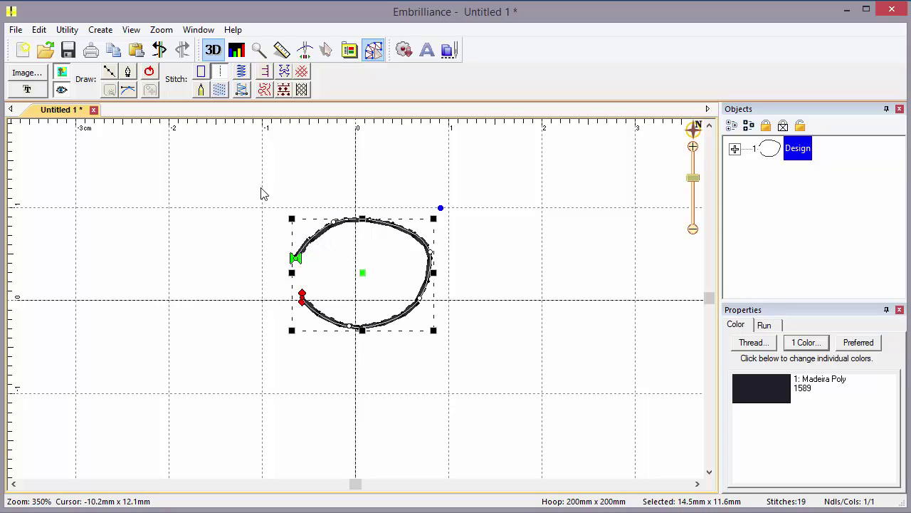
Step: Draw an open leaf outline about 20.4 by 6.2 mm with seven curve points from the oval's right side, and assign it a run stitch
click(109, 74)
click(430, 247)
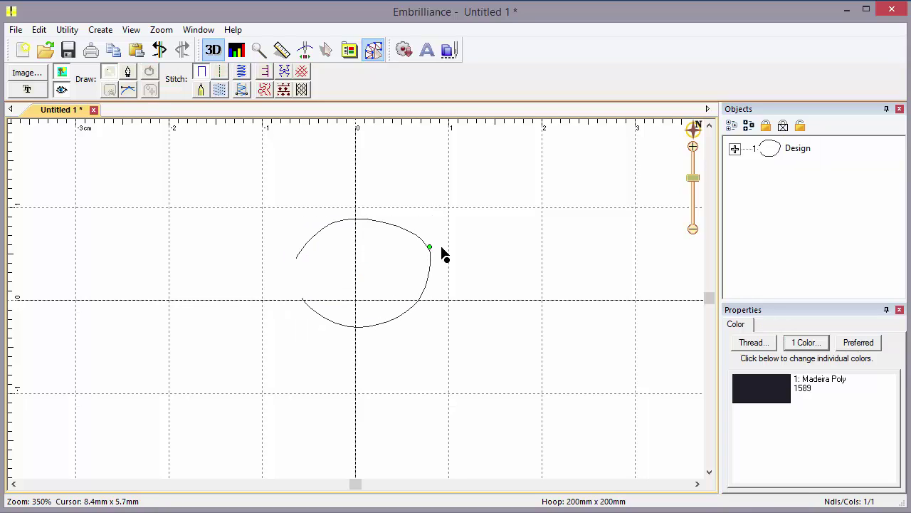
click(490, 232)
click(570, 230)
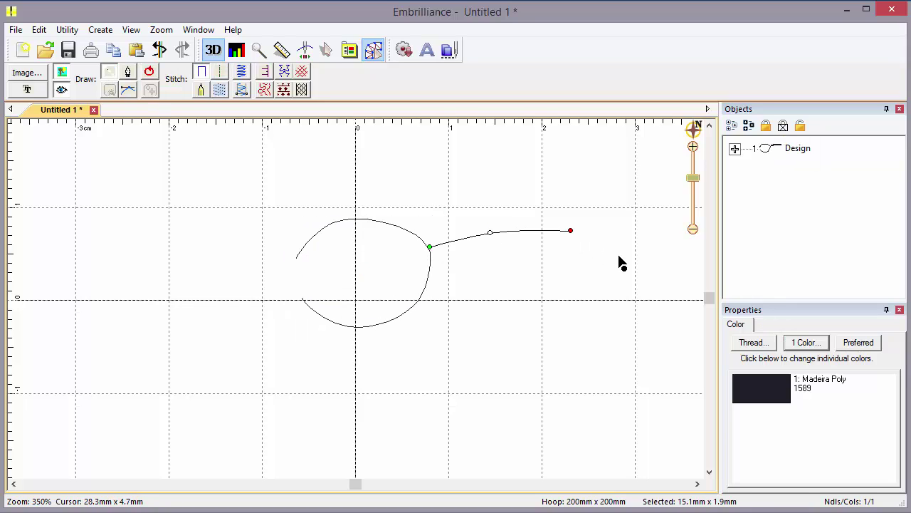
click(620, 255)
click(565, 279)
click(487, 284)
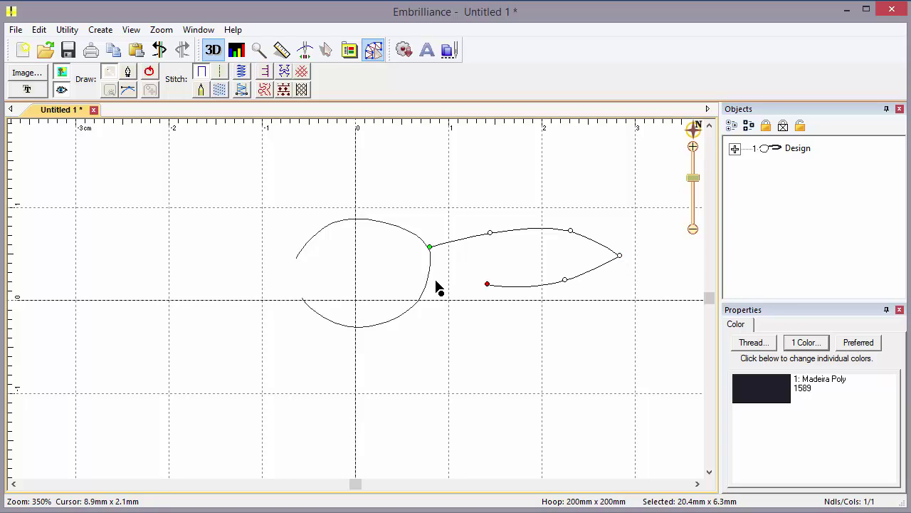
double_click(433, 276)
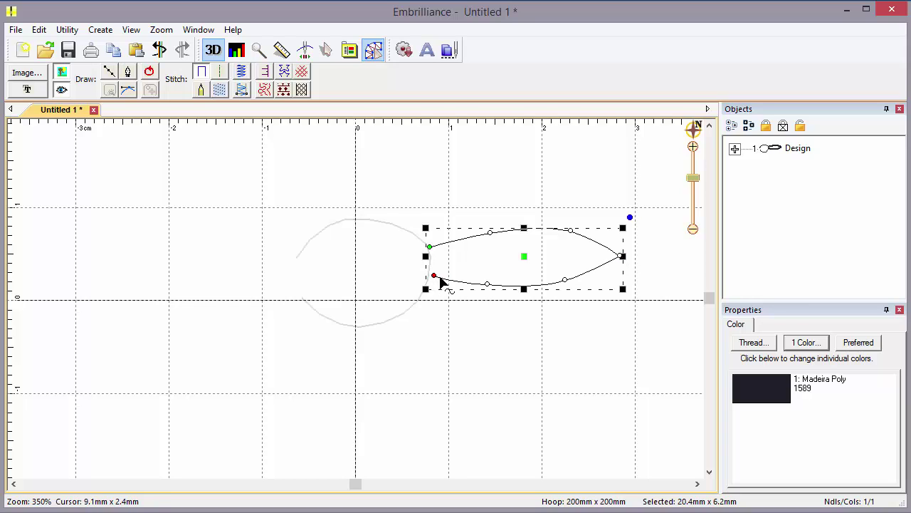
click(220, 72)
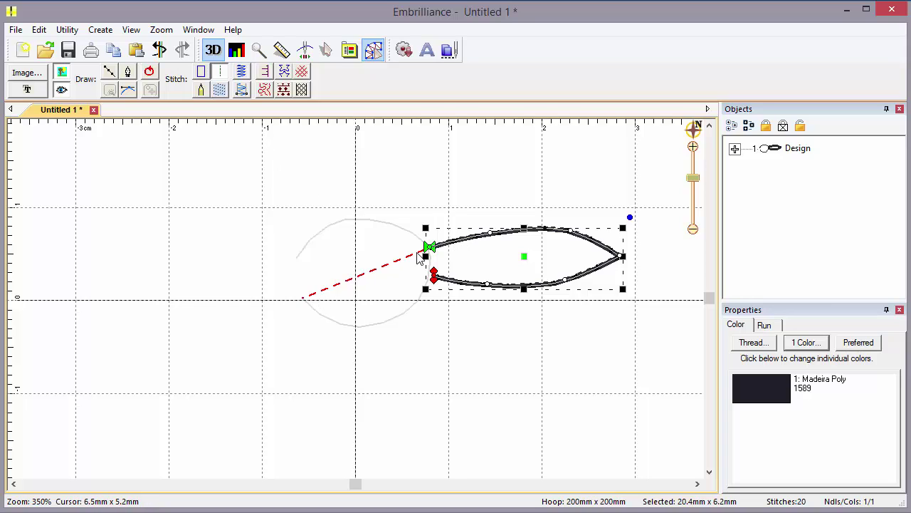
Step: Apply Auto Entry/Exit to the oval and leaf run-stitch outlines together
click(316, 252)
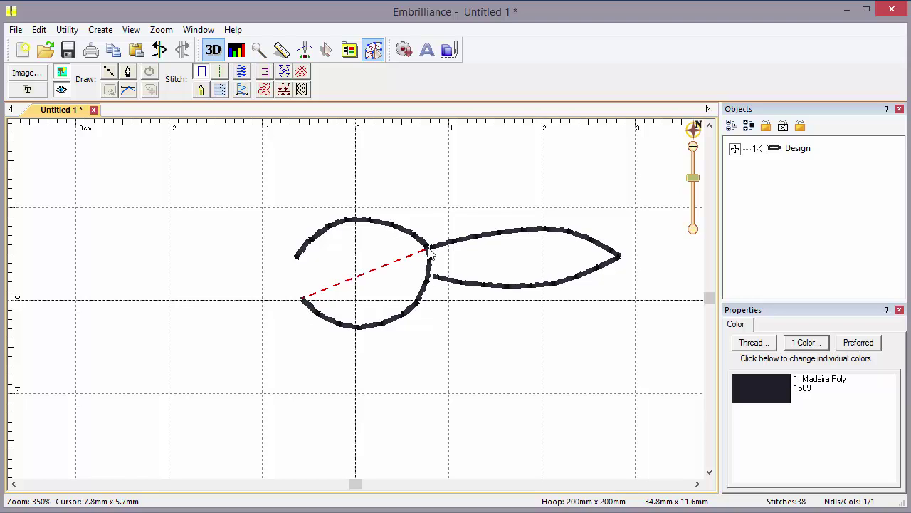
click(408, 238)
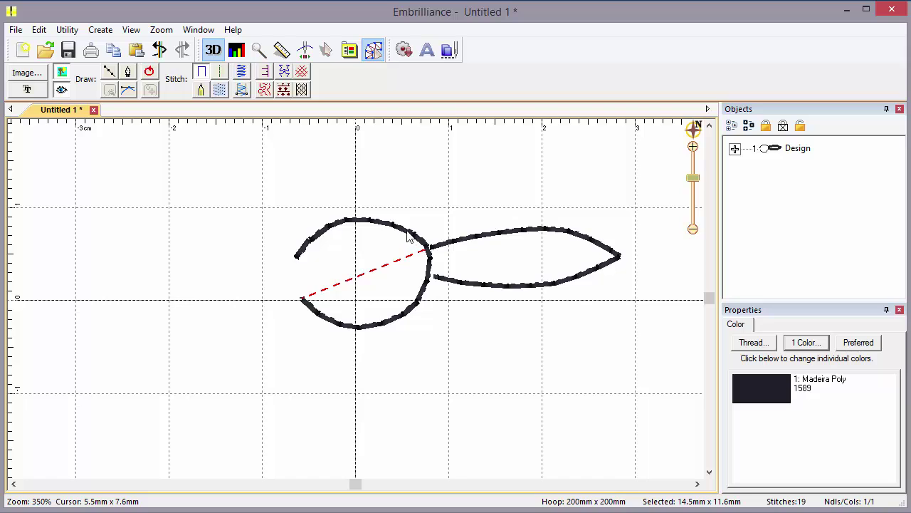
shift+click(470, 243)
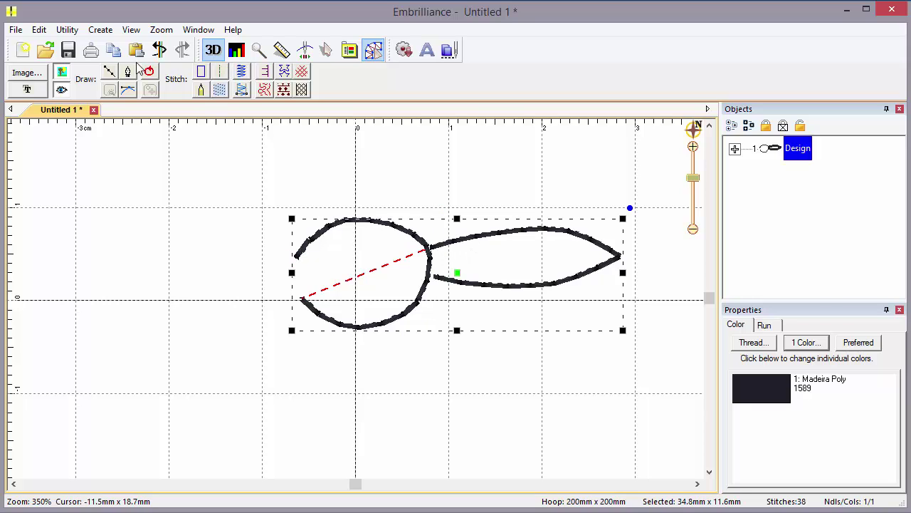
click(100, 29)
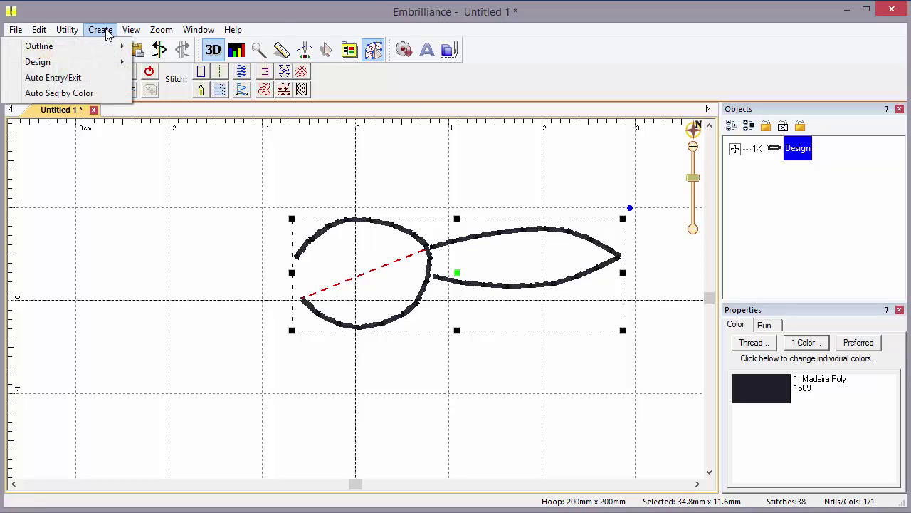
click(94, 82)
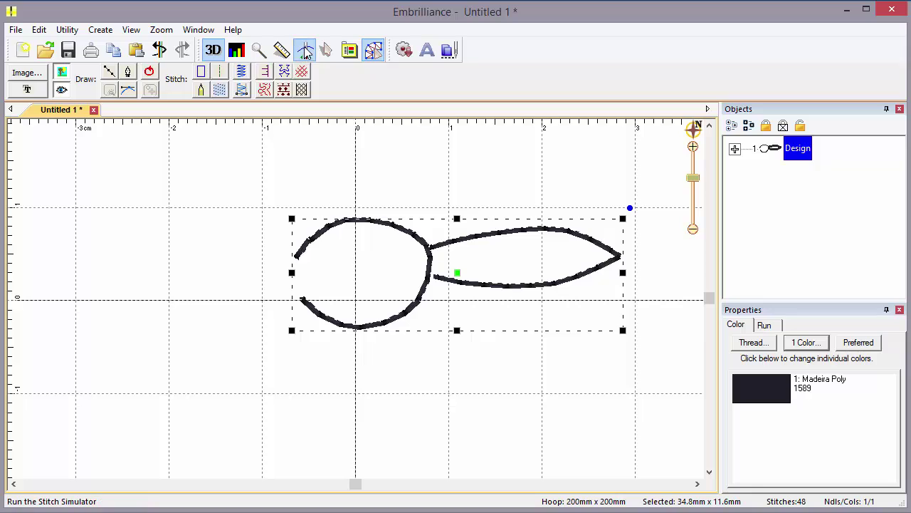
Step: Play the oval and leaf run-stitch outlines through the Stitch Simulator from the first stitch to the last
click(305, 50)
drag(153, 72, 907, 63)
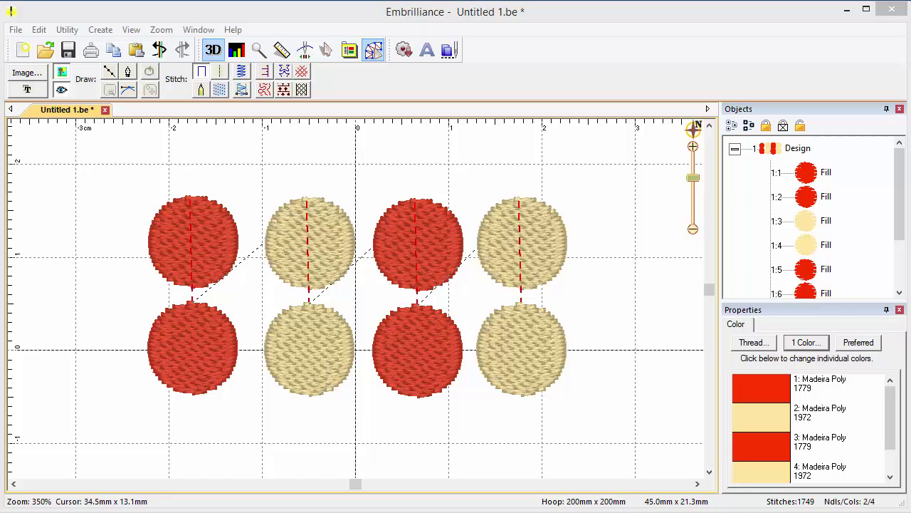
Step: Apply Auto Seq by Color to the whole design of red and beige filled circles, and review the object sequence
drag(900, 217, 903, 246)
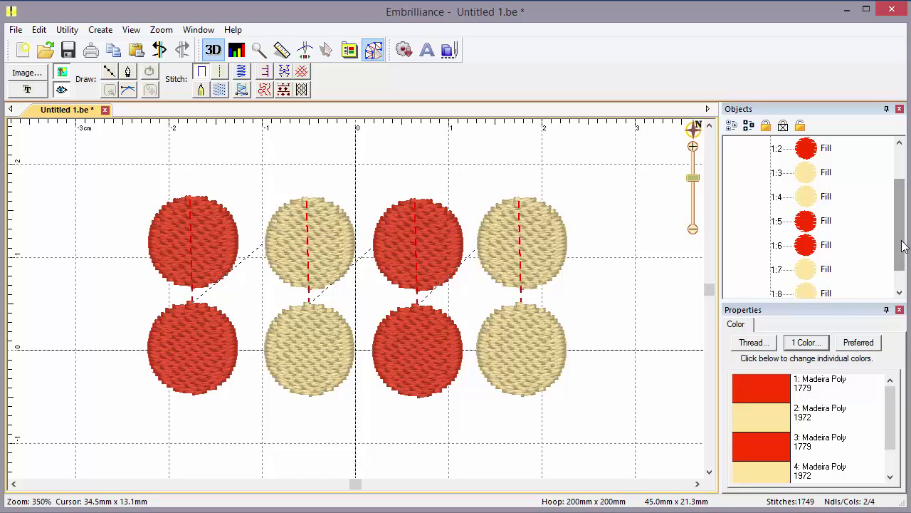
drag(904, 244, 908, 203)
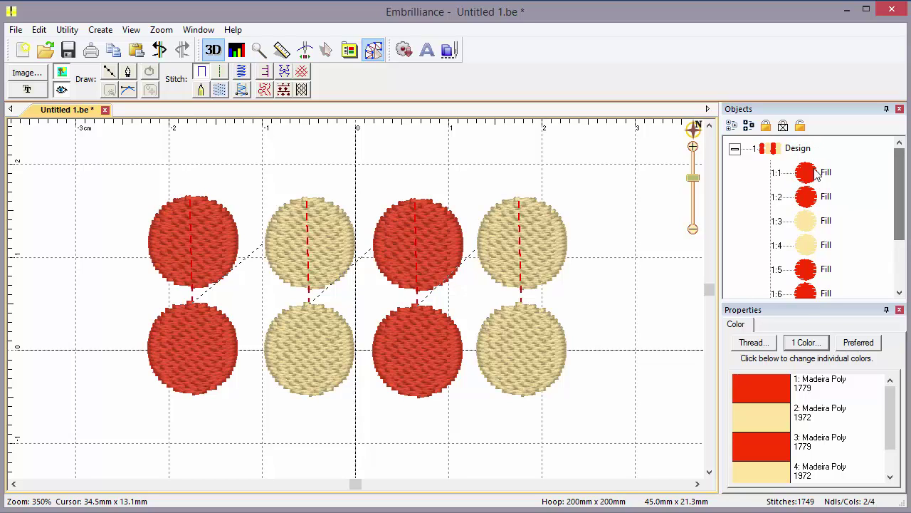
click(772, 154)
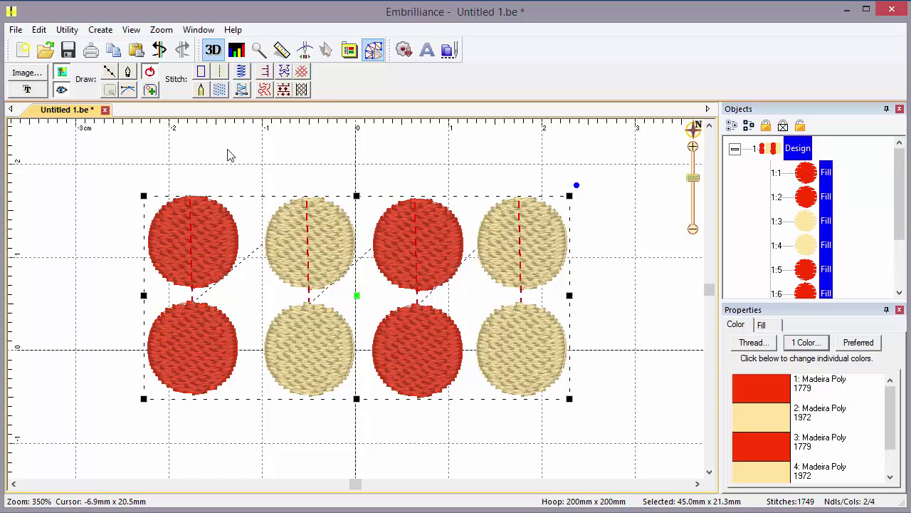
click(100, 31)
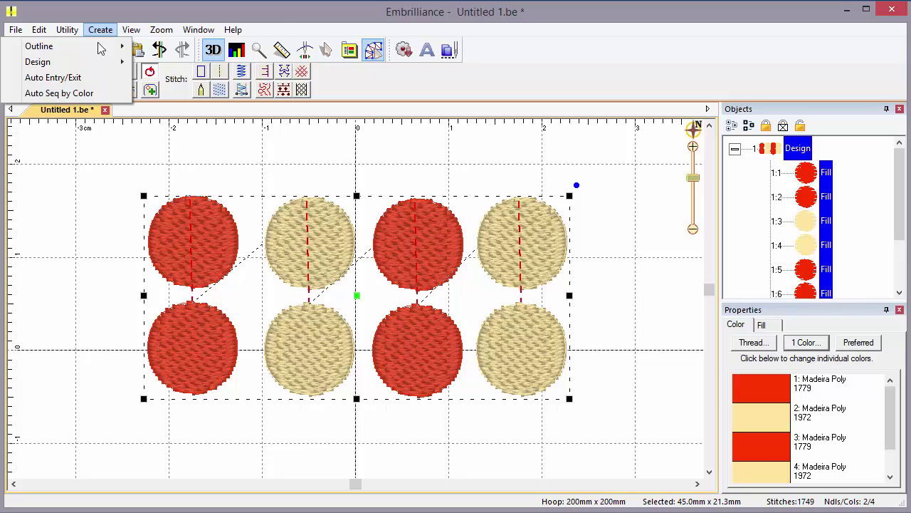
click(93, 94)
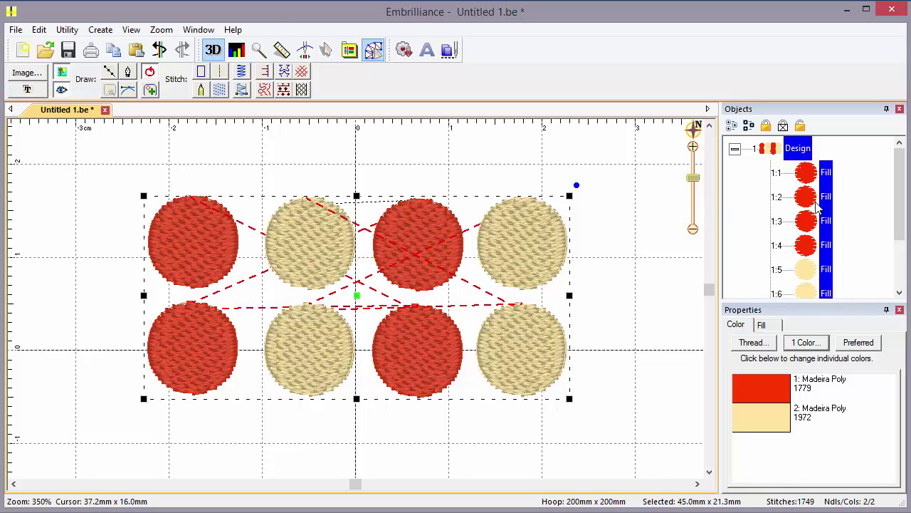
drag(896, 234, 904, 279)
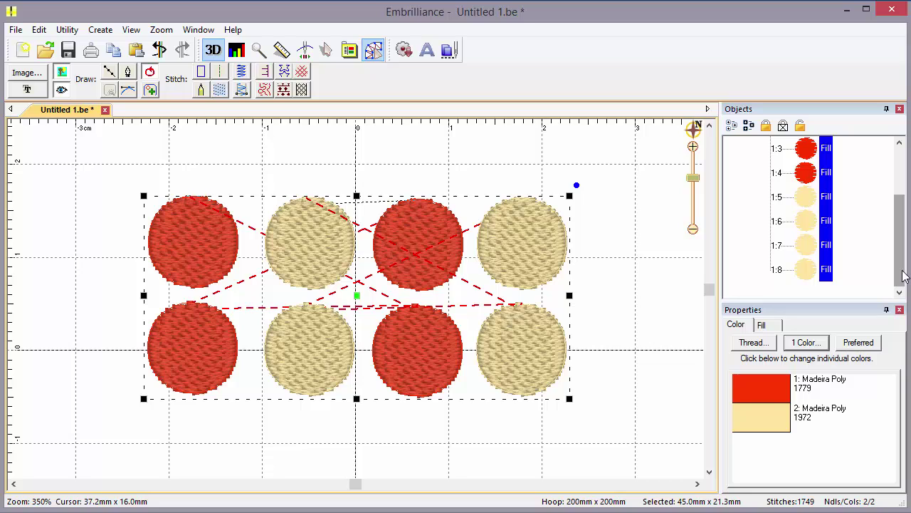
scroll(903, 277, up, 3)
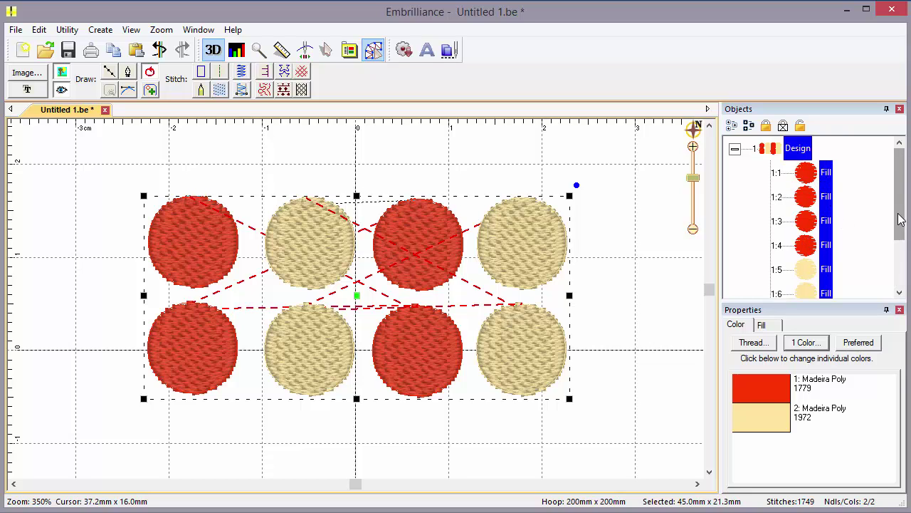
drag(898, 214, 904, 266)
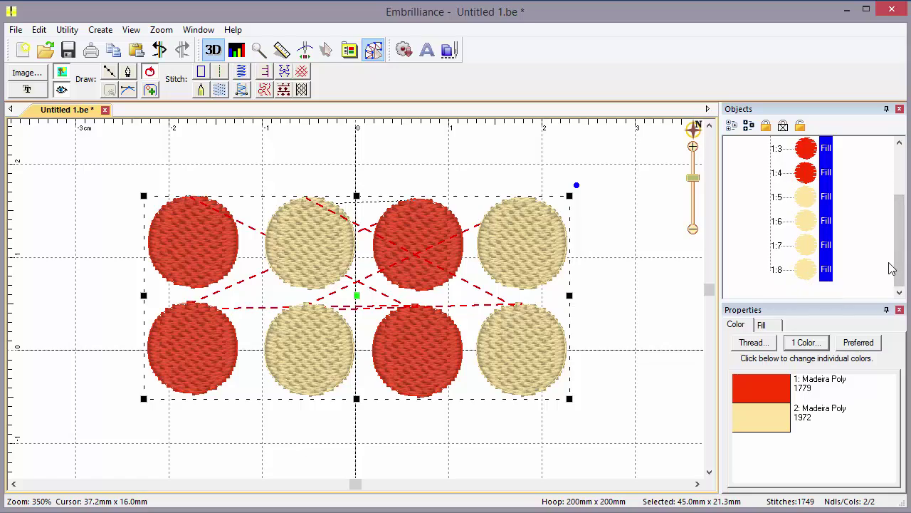